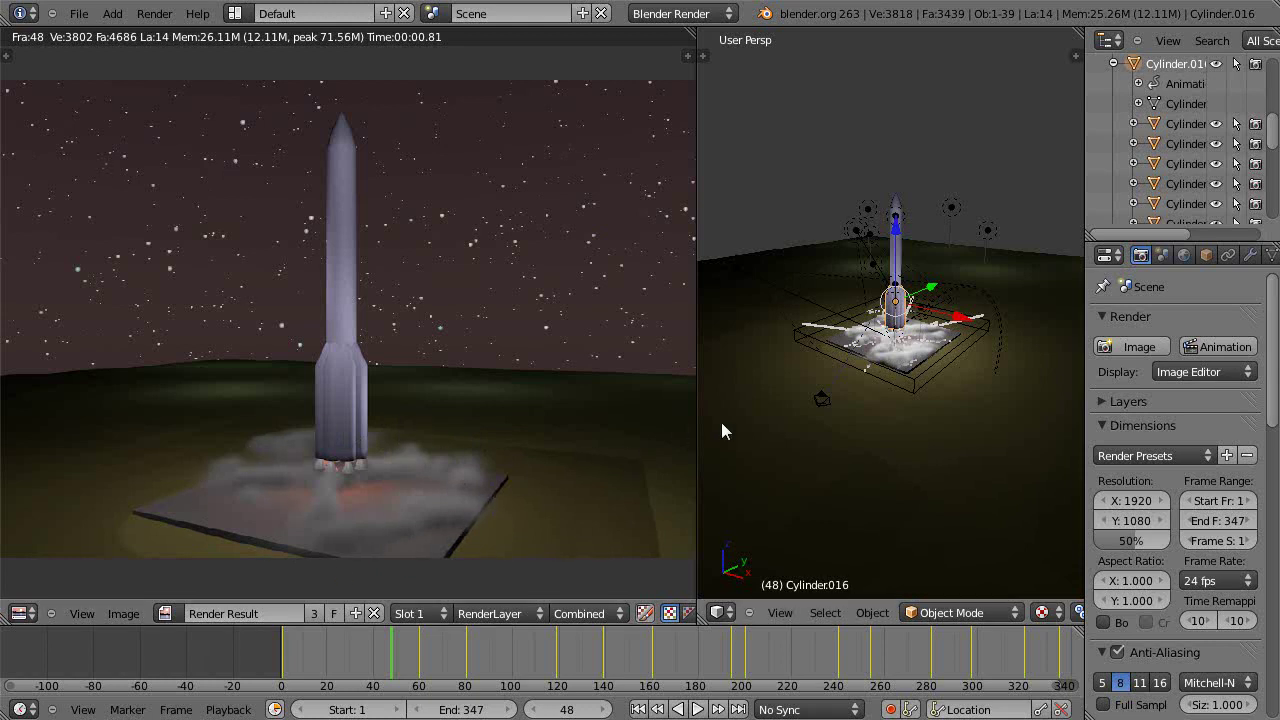
Play the rocket launch animation, replay it from the start through the camera view, and stop playback.
key("alt+a")
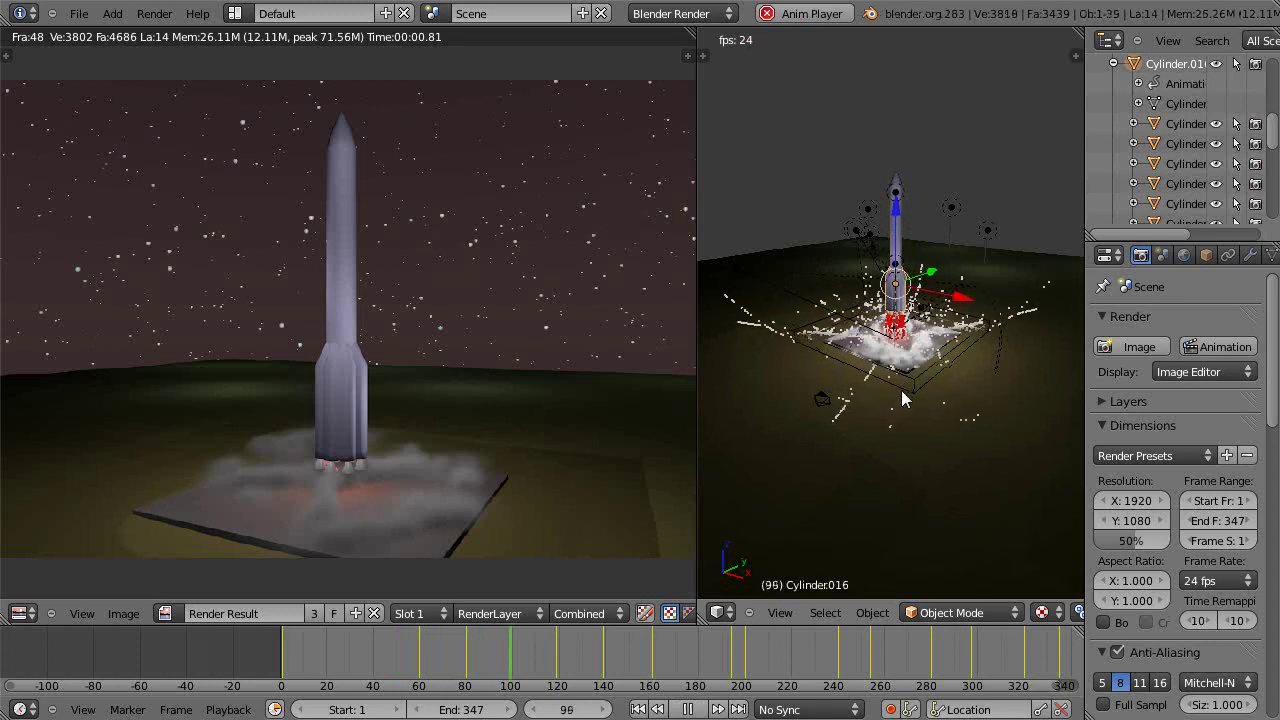
middle_click_drag(899, 406, 914, 362)
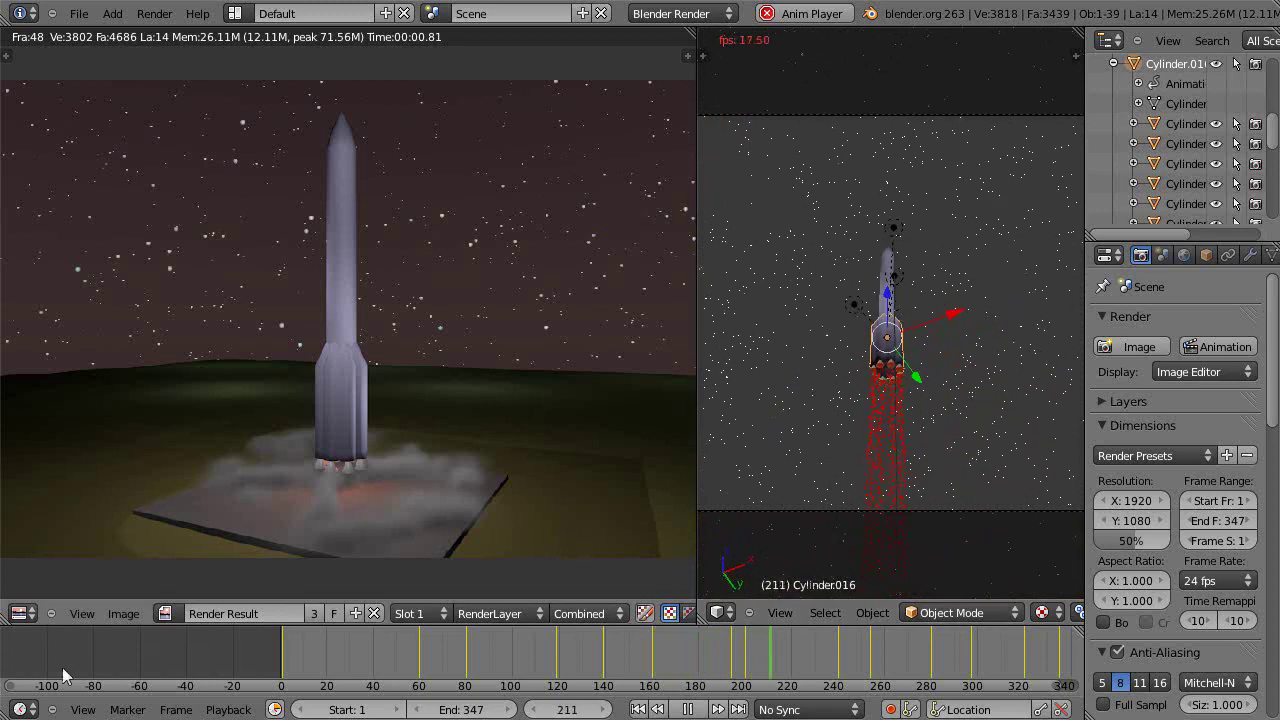
left_click(286, 663)
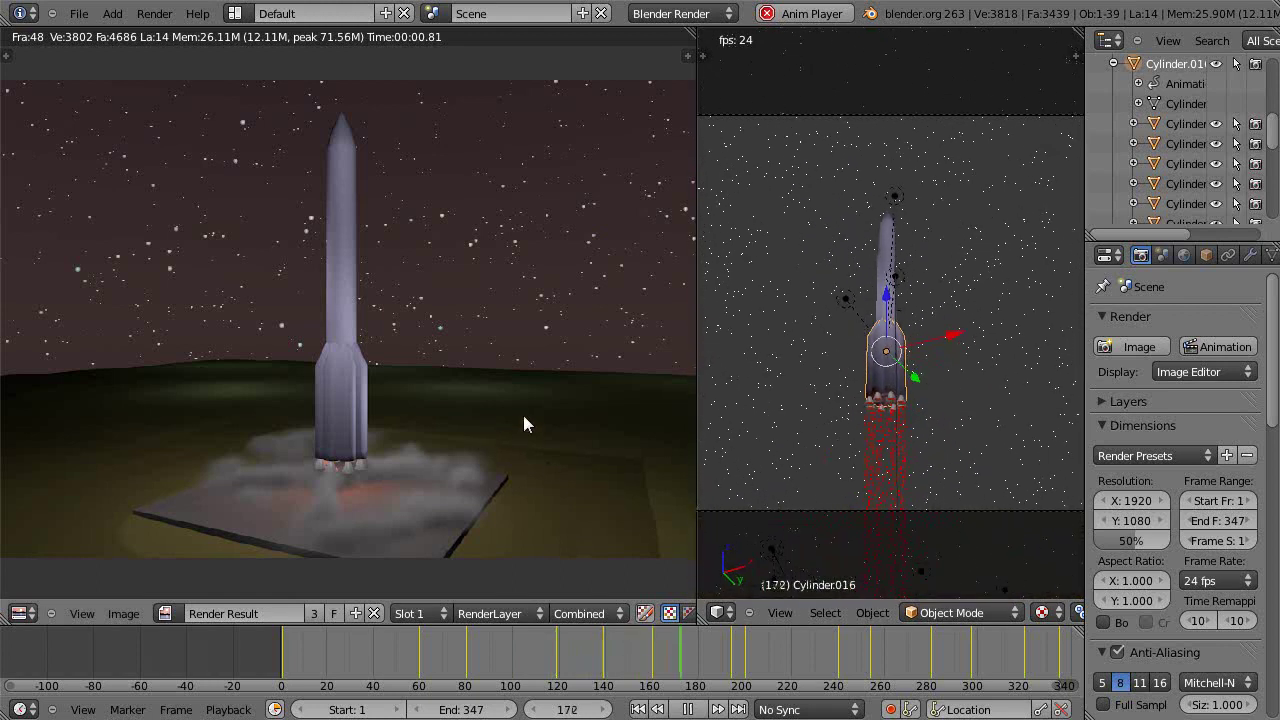
key("Escape")
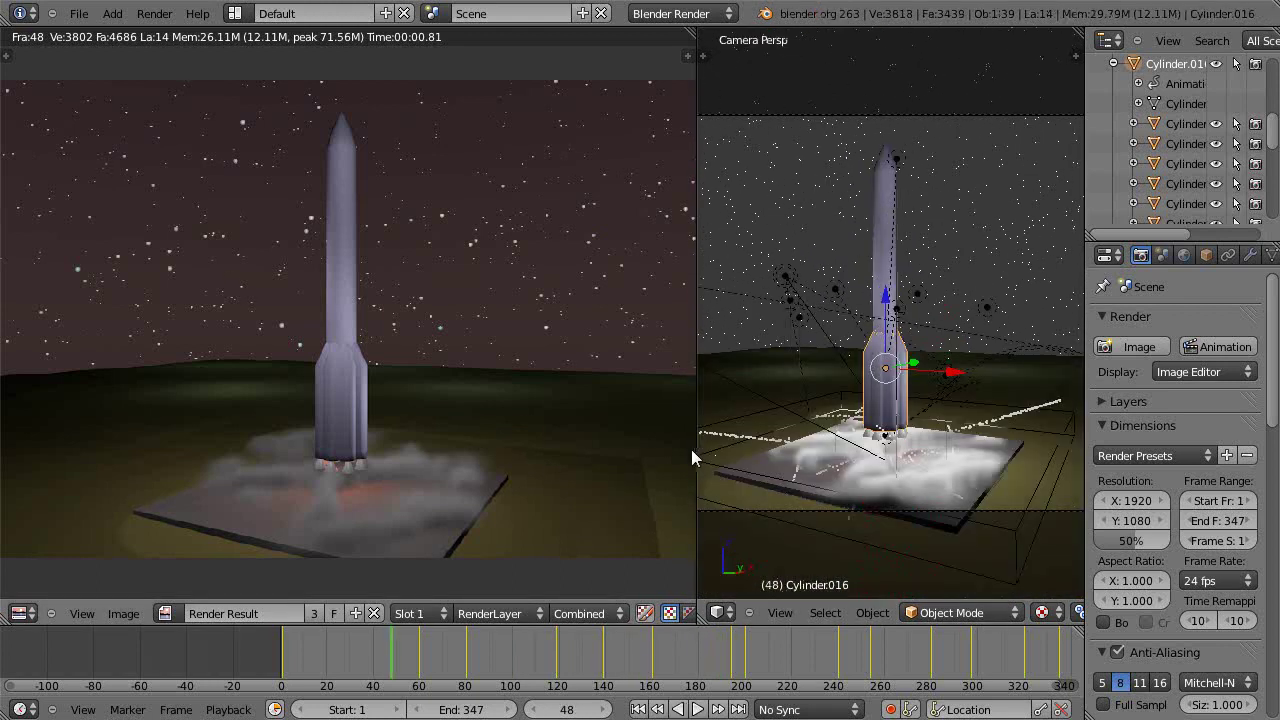
Widen the rendered image area and join it over the 3D view so that it fills the space.
left_click_drag(694, 451, 832, 338)
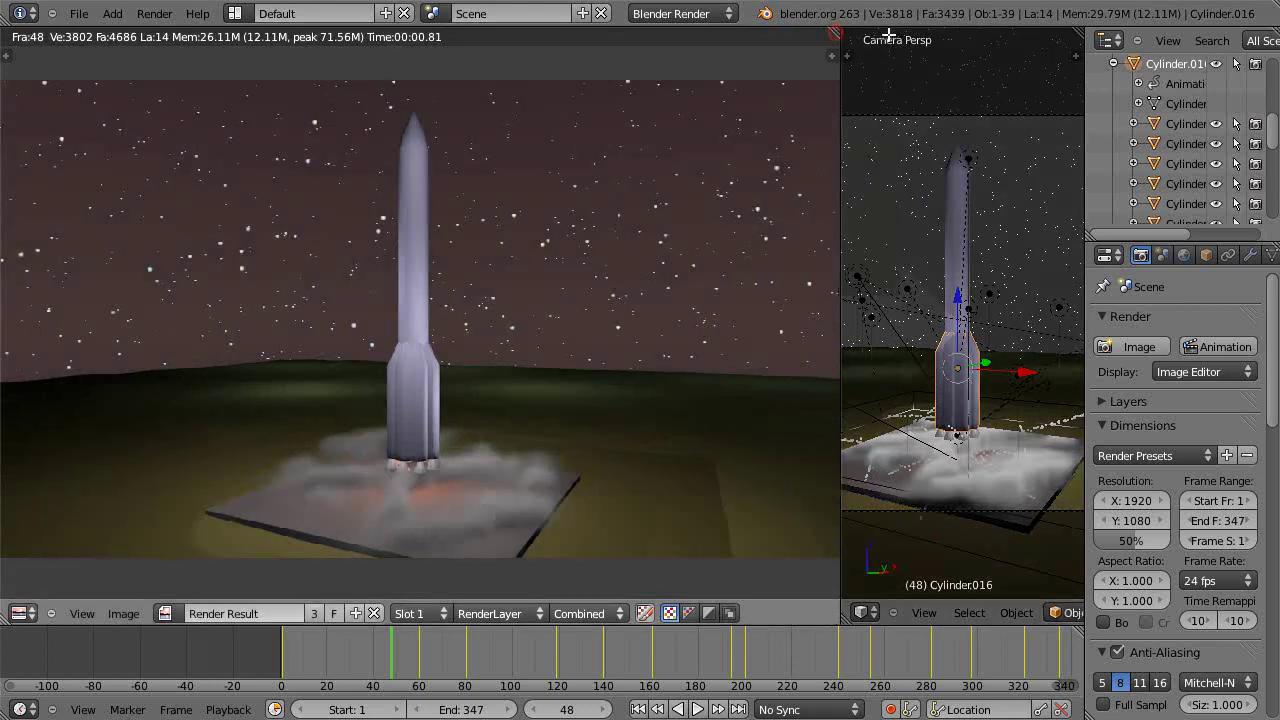
left_click_drag(888, 36, 900, 85)
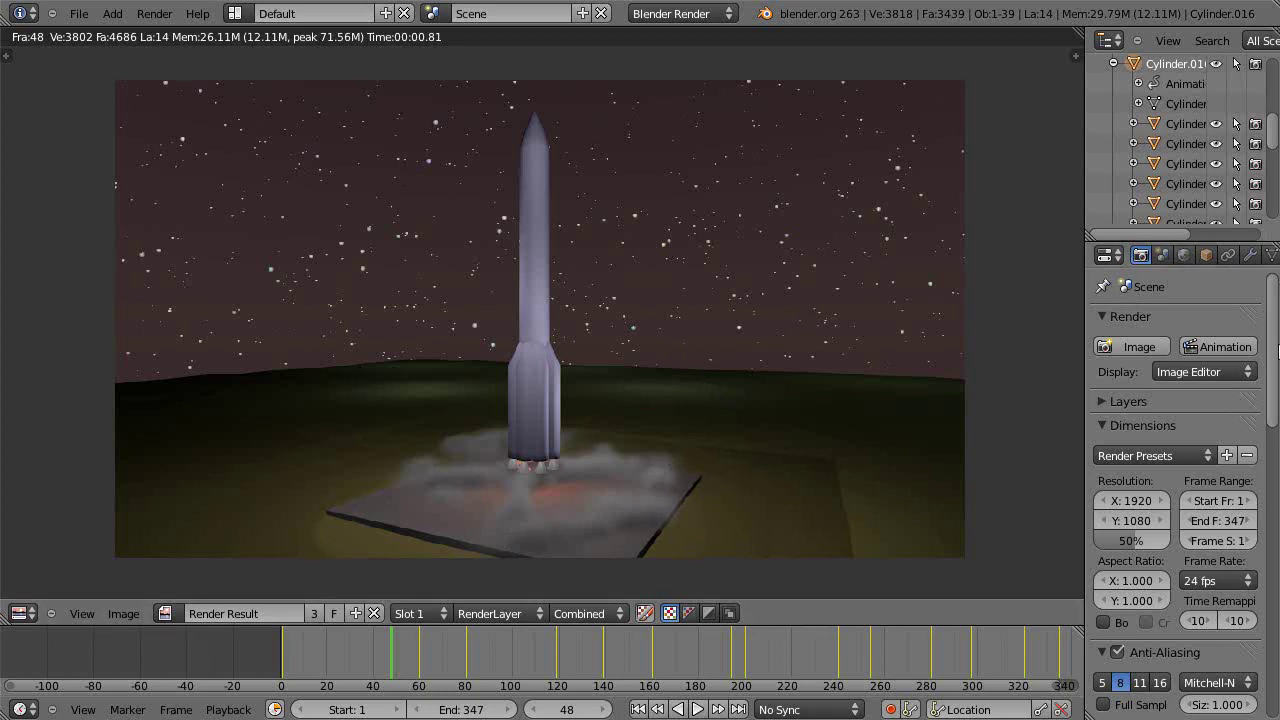
Display the World settings and render frame 268 of the animation to view the sky colours.
left_click(1184, 255)
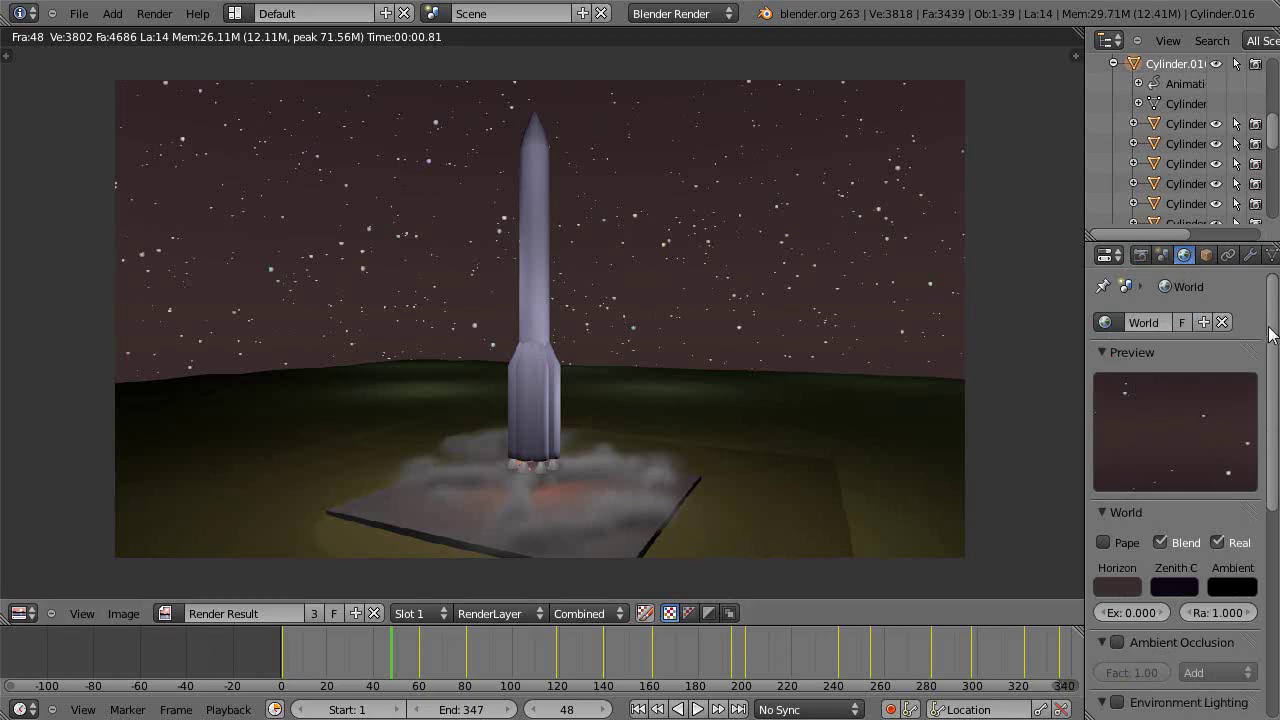
scroll(1274, 395, "down", 4)
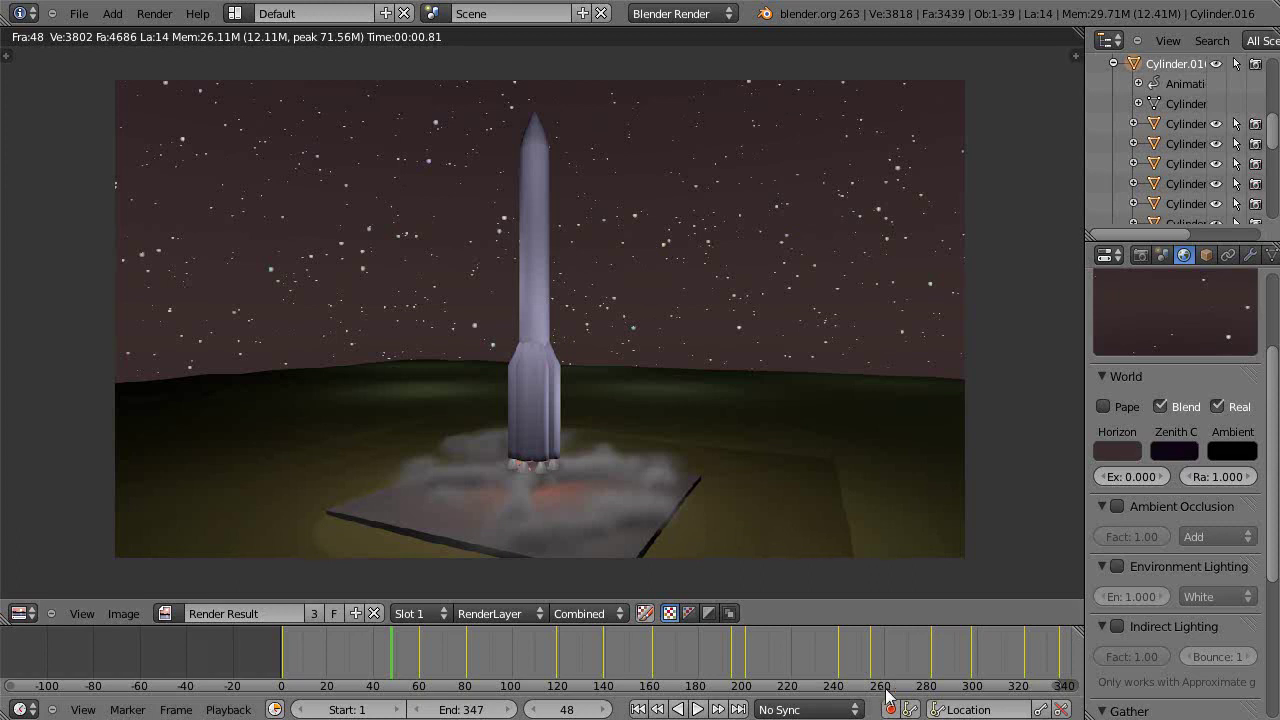
left_click(903, 657)
key("F12")
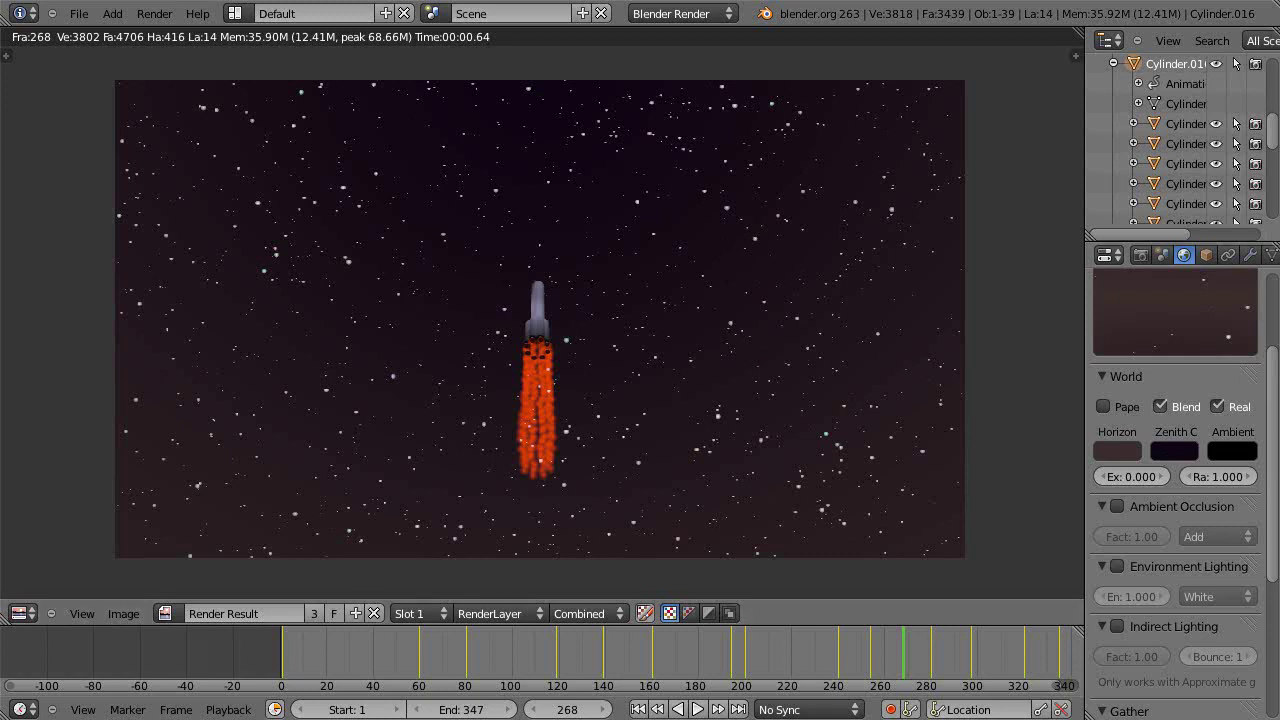
Examine the World's Stars settings and look closely at the stars around the rocket in the render.
scroll(1170, 450, "down", 5)
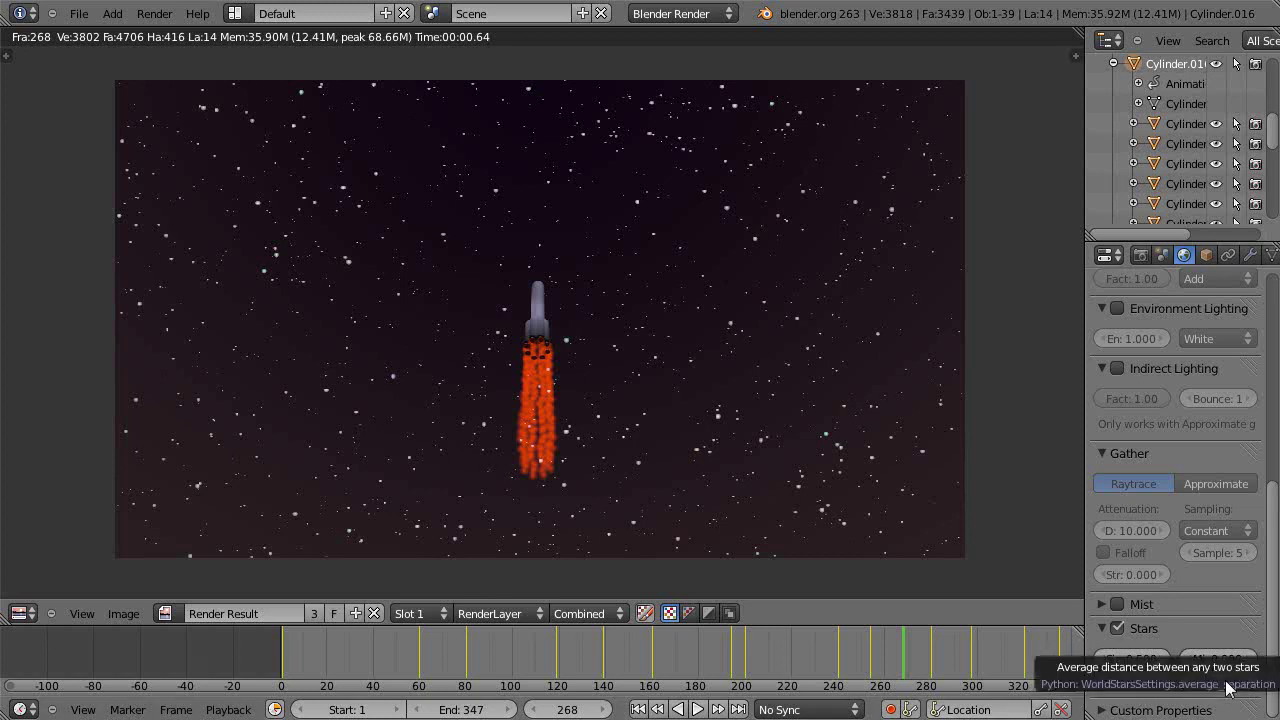
scroll(675, 393, "up", 10)
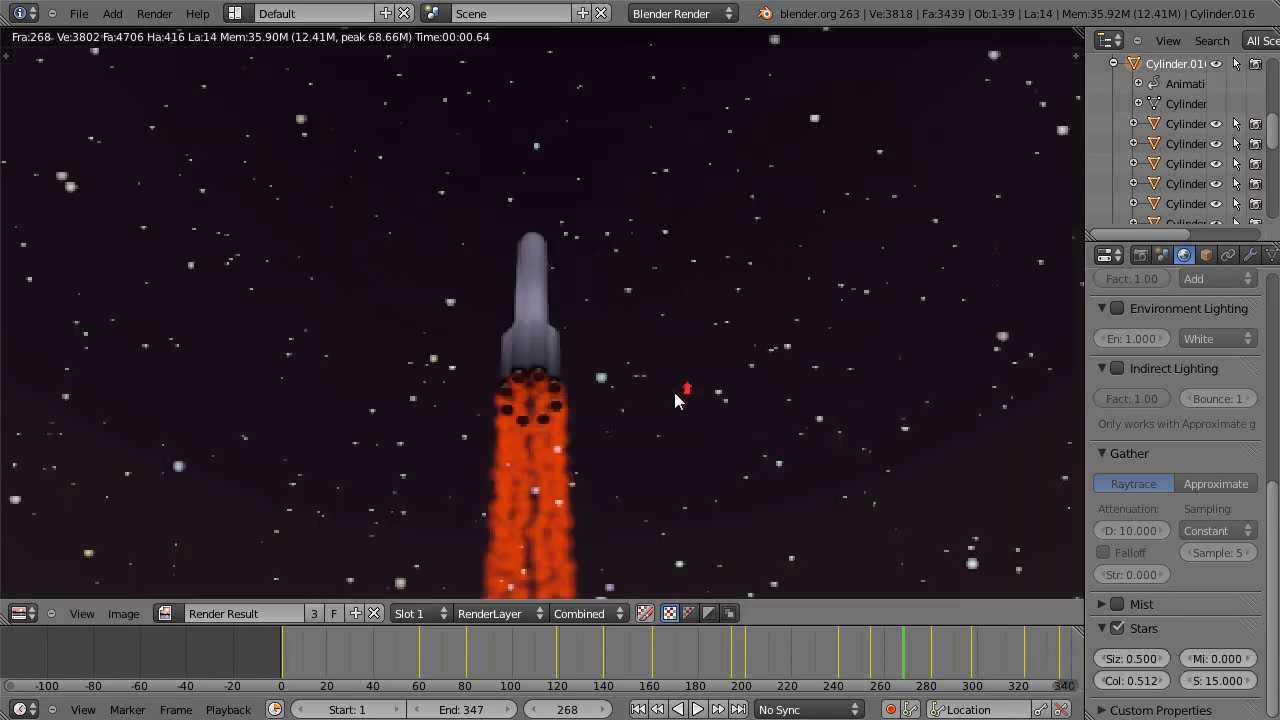
scroll(675, 396, "down", 1)
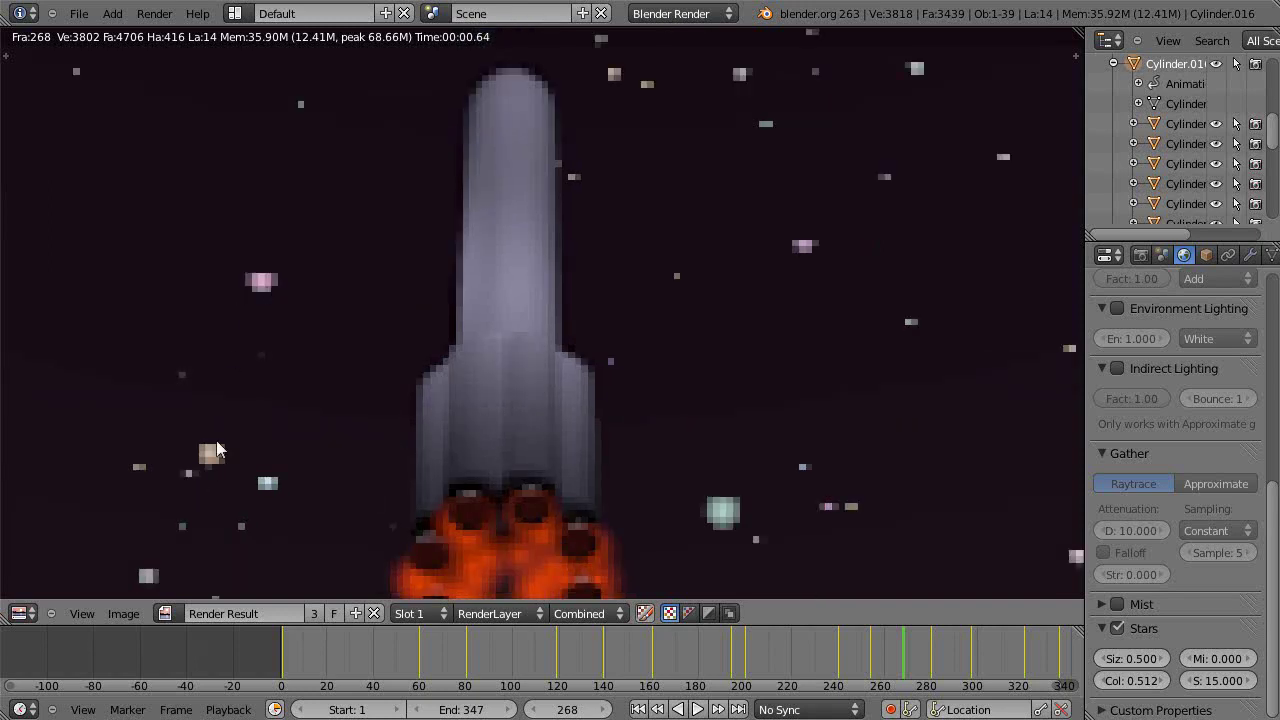
scroll(739, 452, "down", 9)
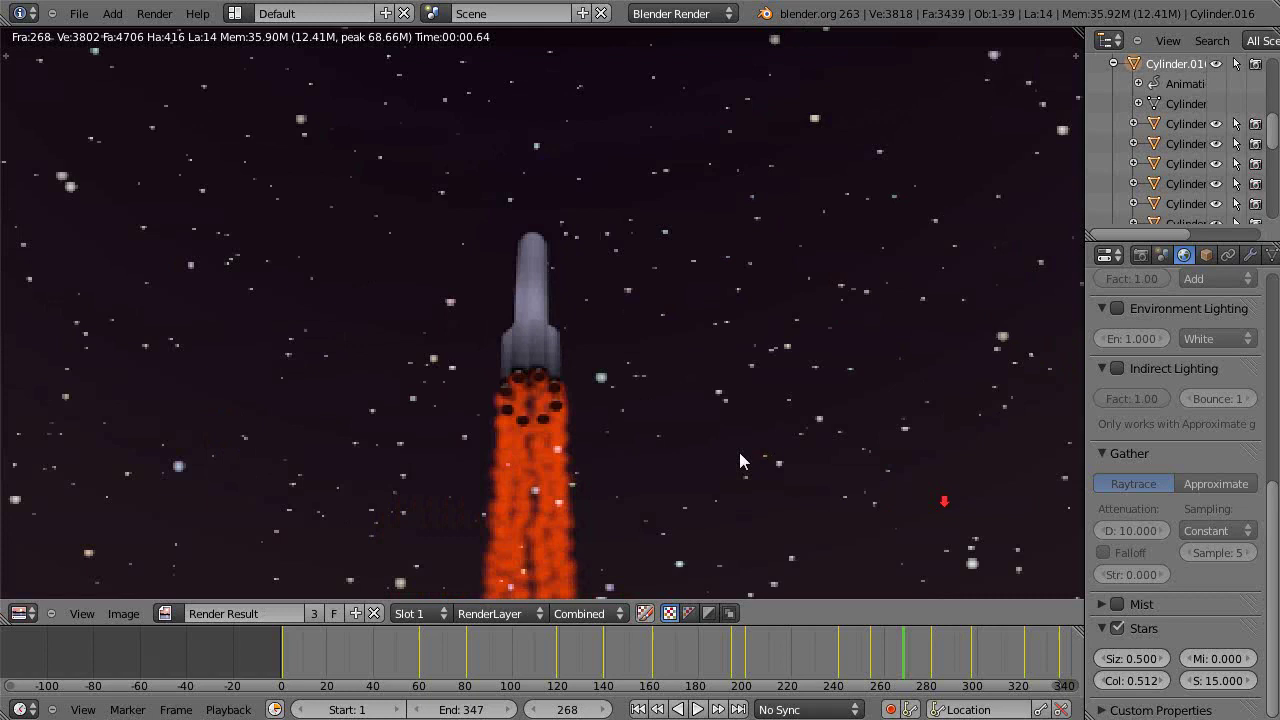
Render frame 69 of the animation and inspect the rocket, smoke and flames in the image.
left_click(441, 646)
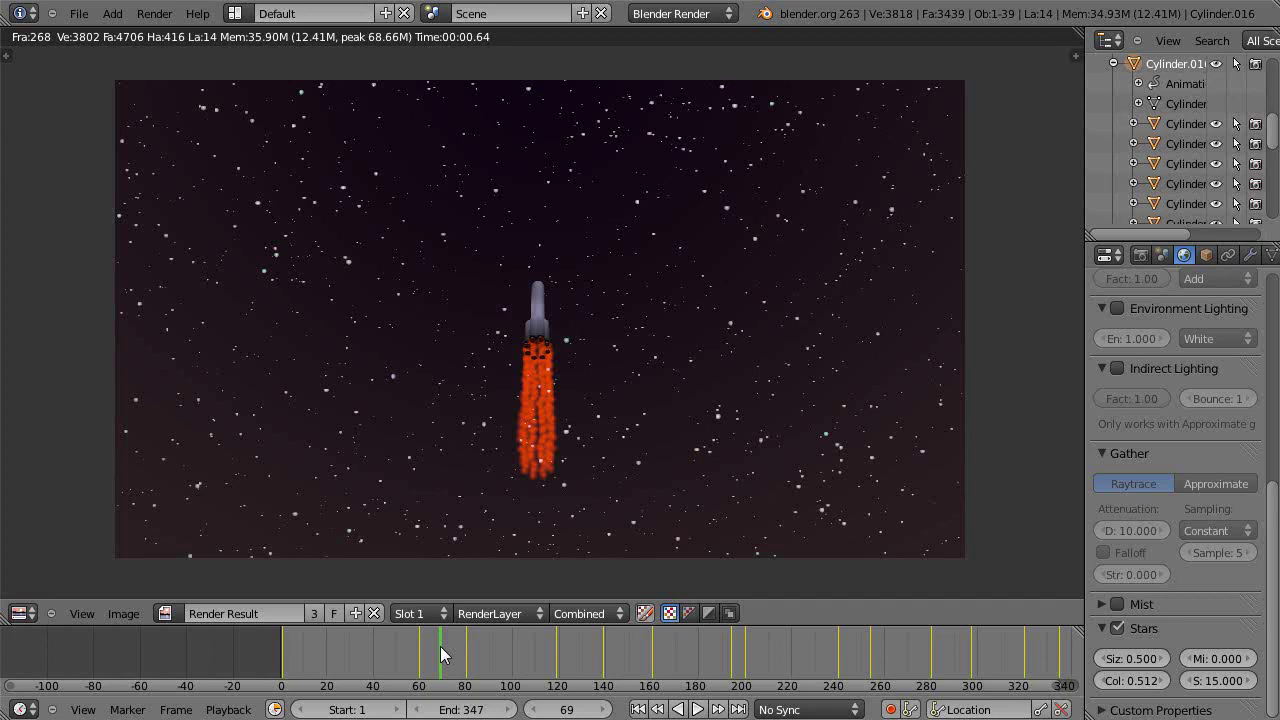
key("F12")
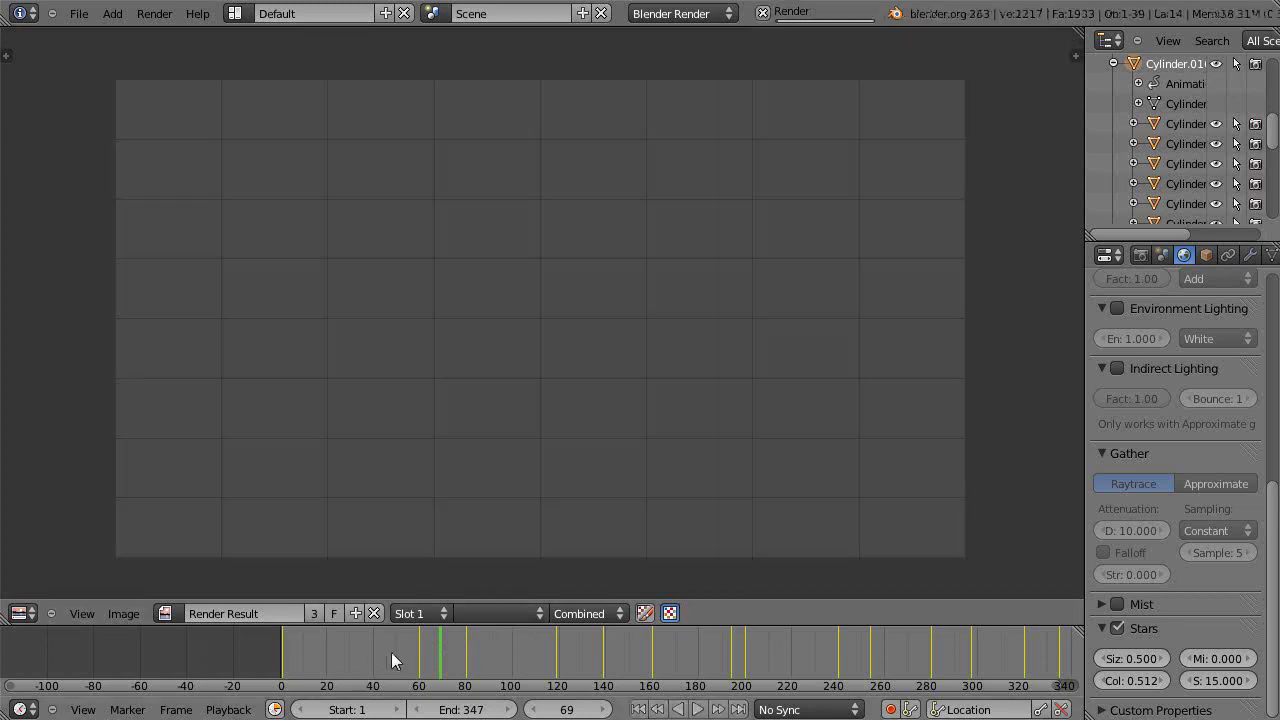
scroll(557, 481, "down", 1)
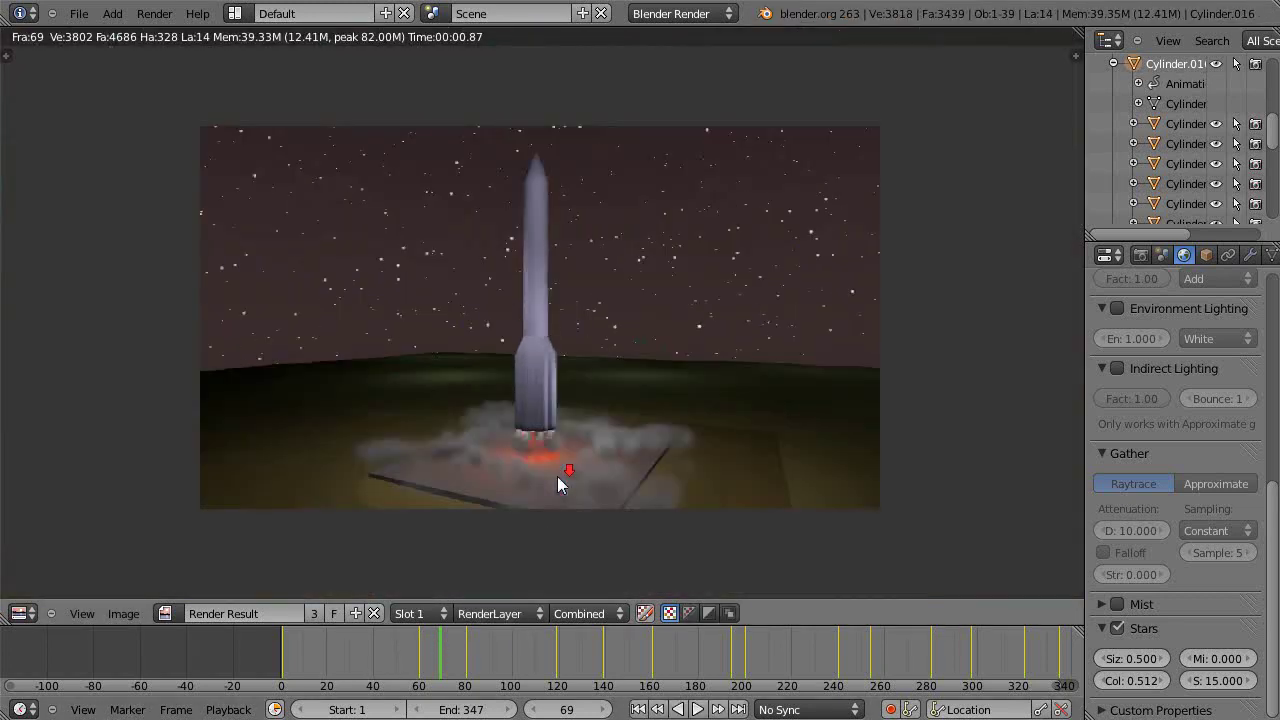
scroll(555, 442, "up", 2)
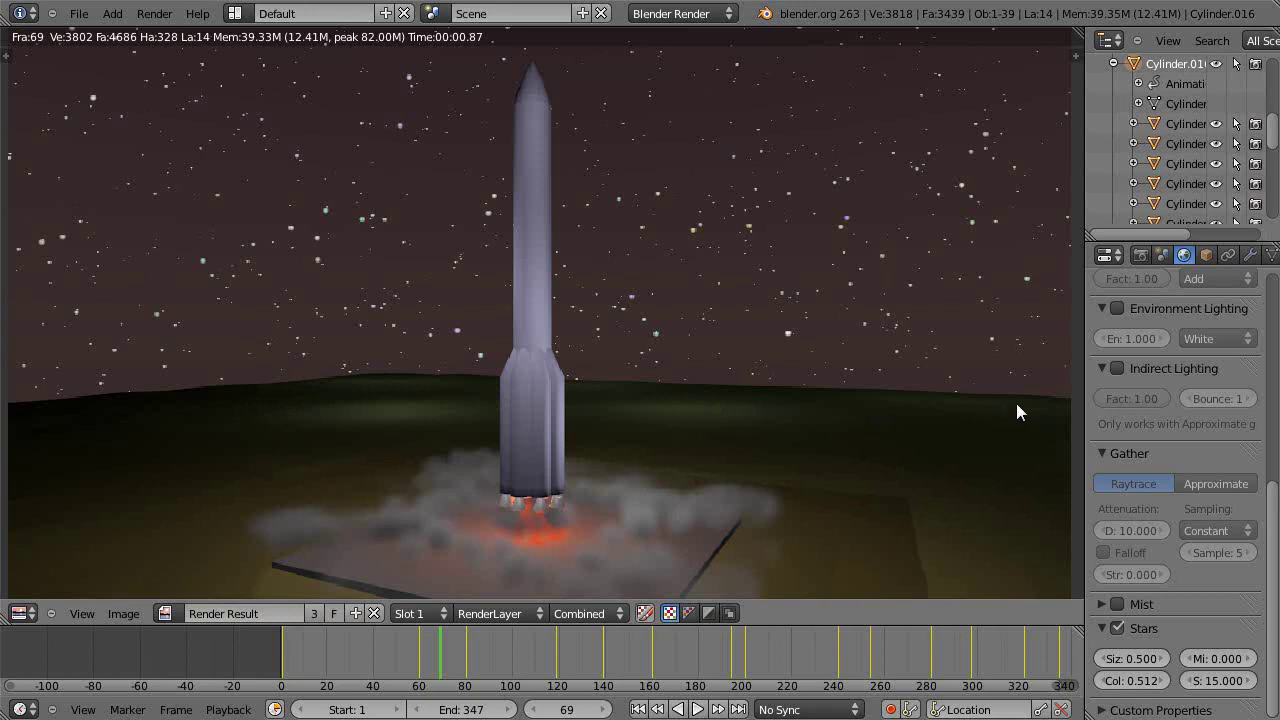
scroll(889, 474, "up", 2)
scroll(875, 472, "down", 2)
scroll(610, 488, "down", 3)
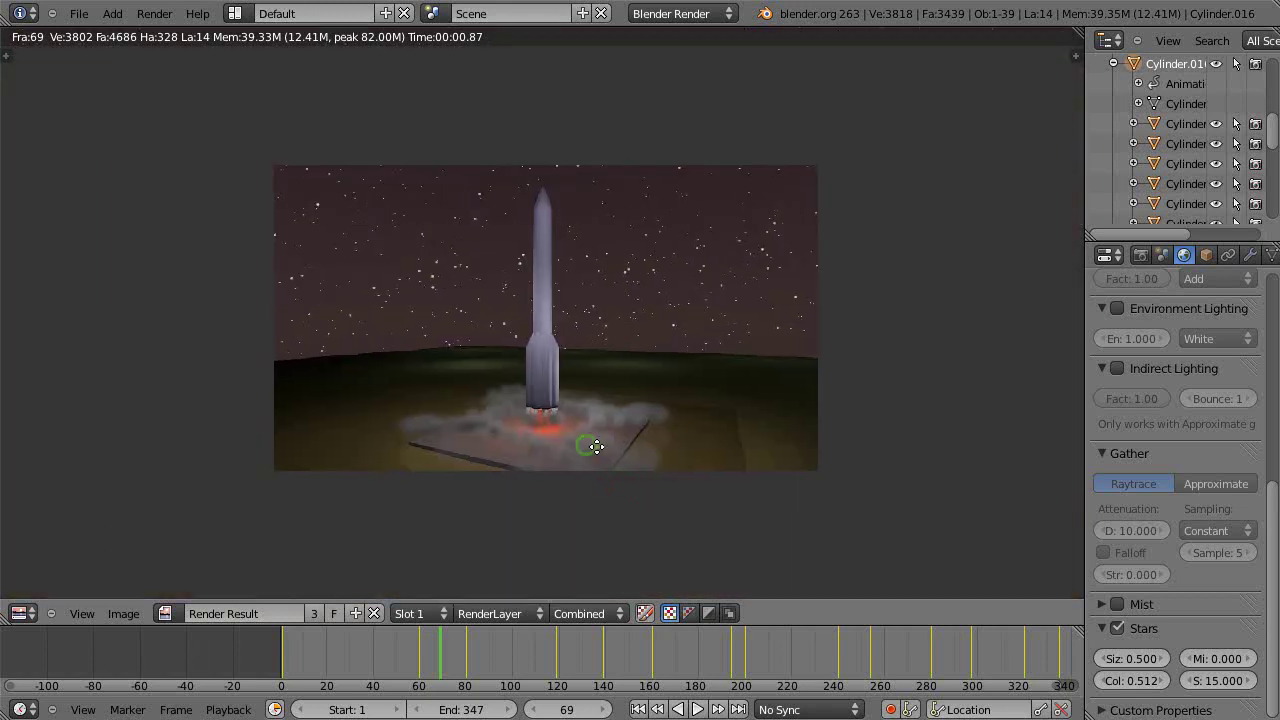
middle_click_drag(592, 443, 607, 451)
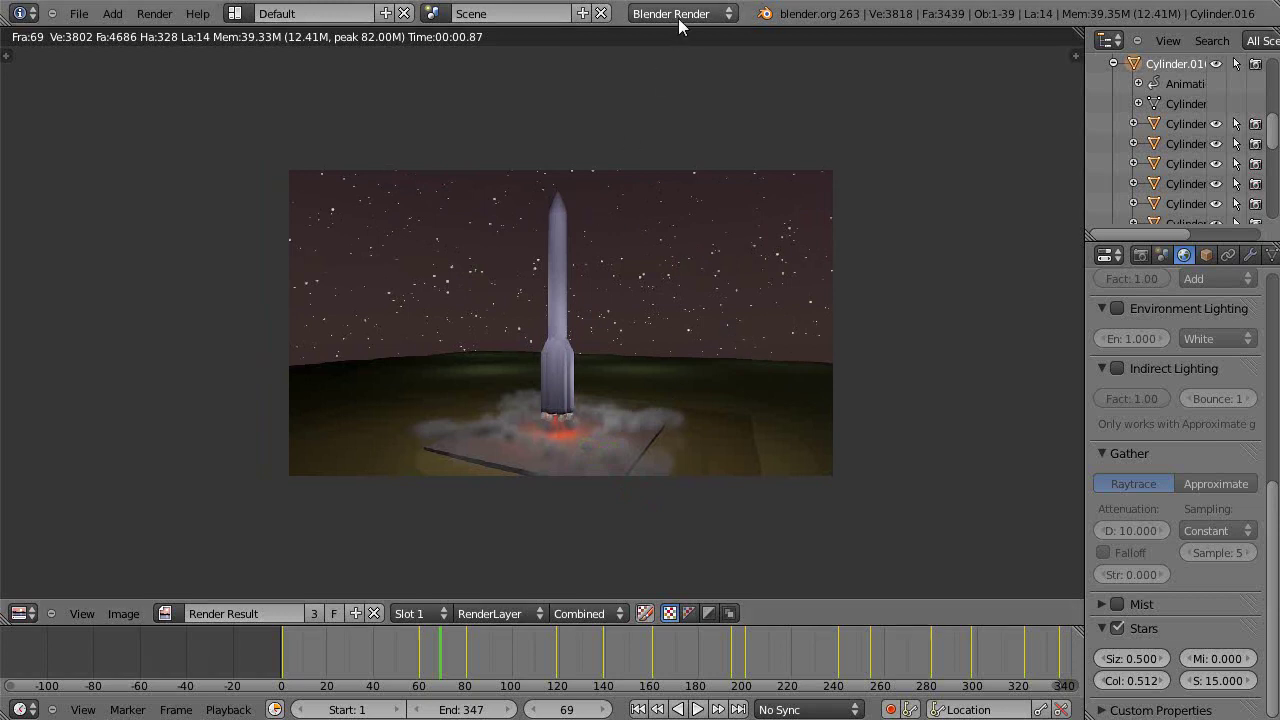
Return to the 3D view, select the far-left lamp above the ground and display its lamp settings.
key("Escape")
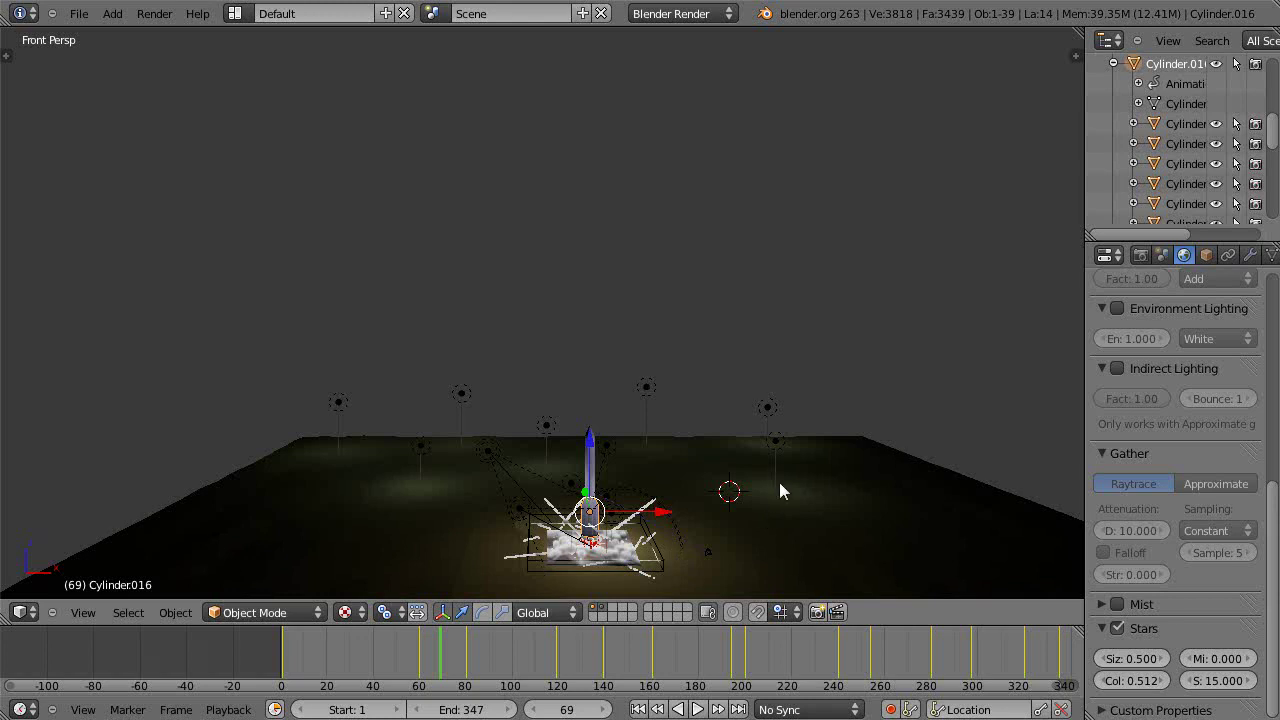
middle_click_drag(734, 489, 724, 397)
scroll(724, 397, "up", 2)
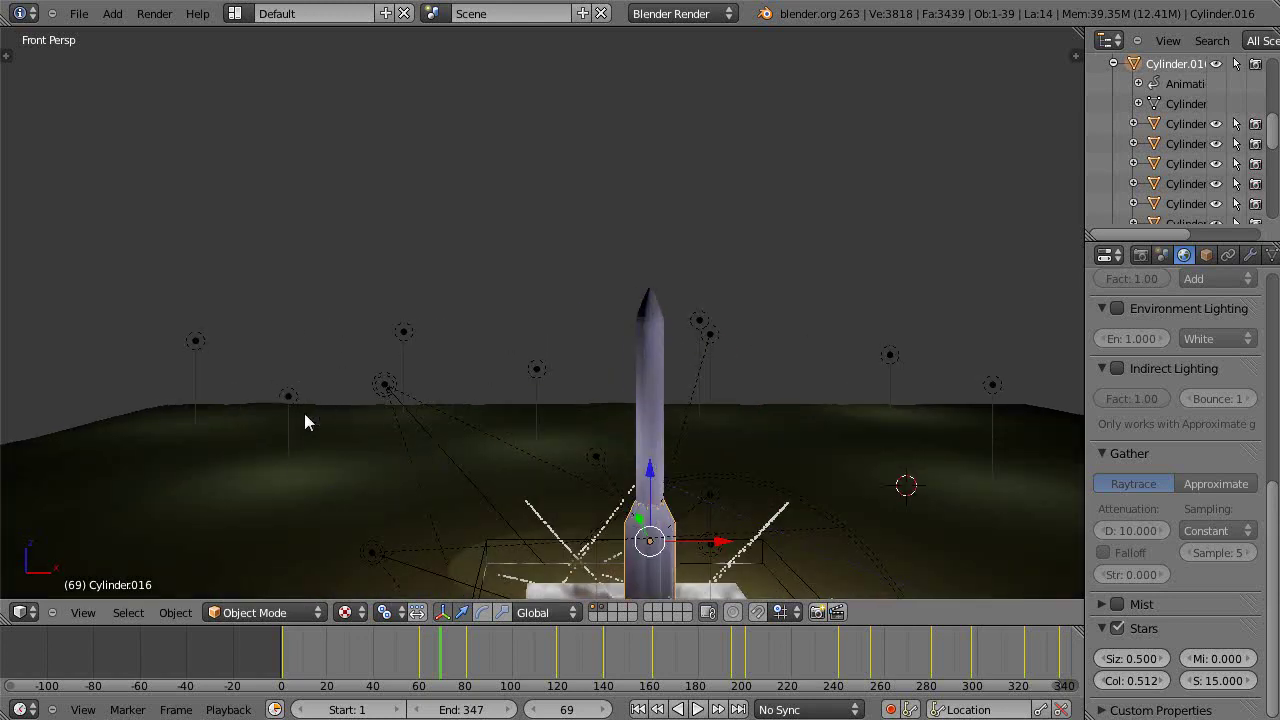
right_click(195, 343)
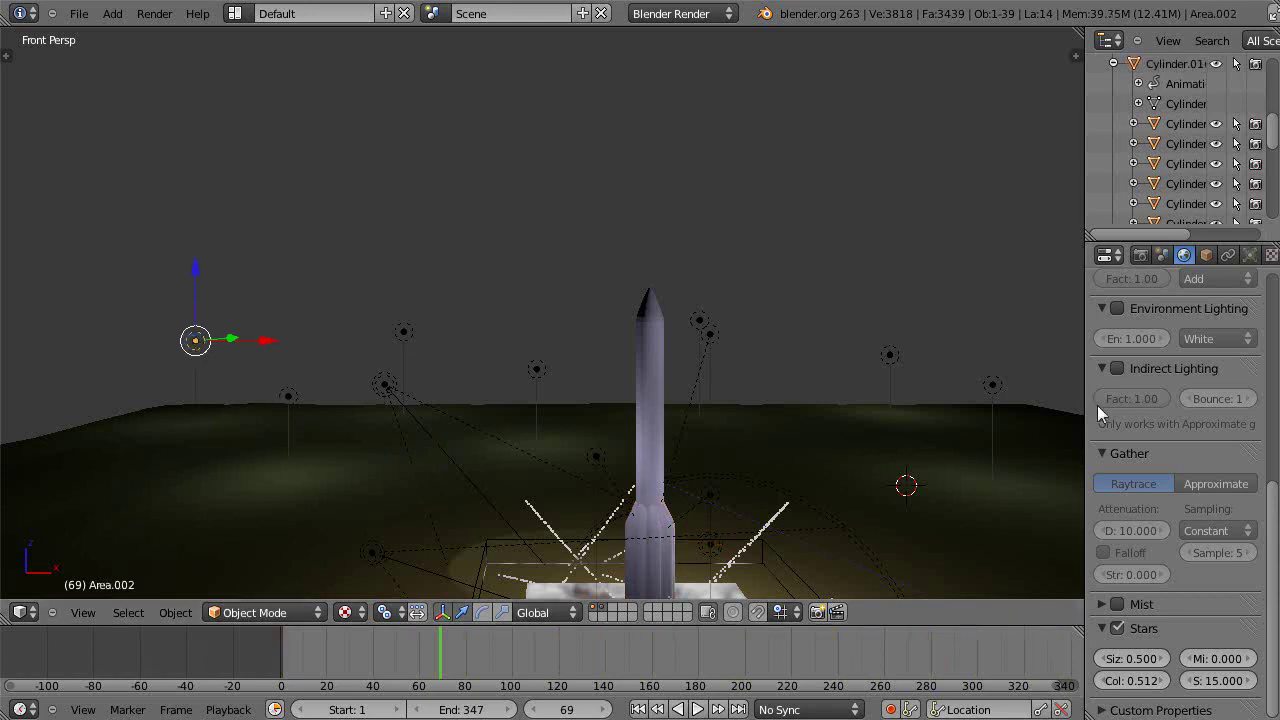
left_click(1251, 257)
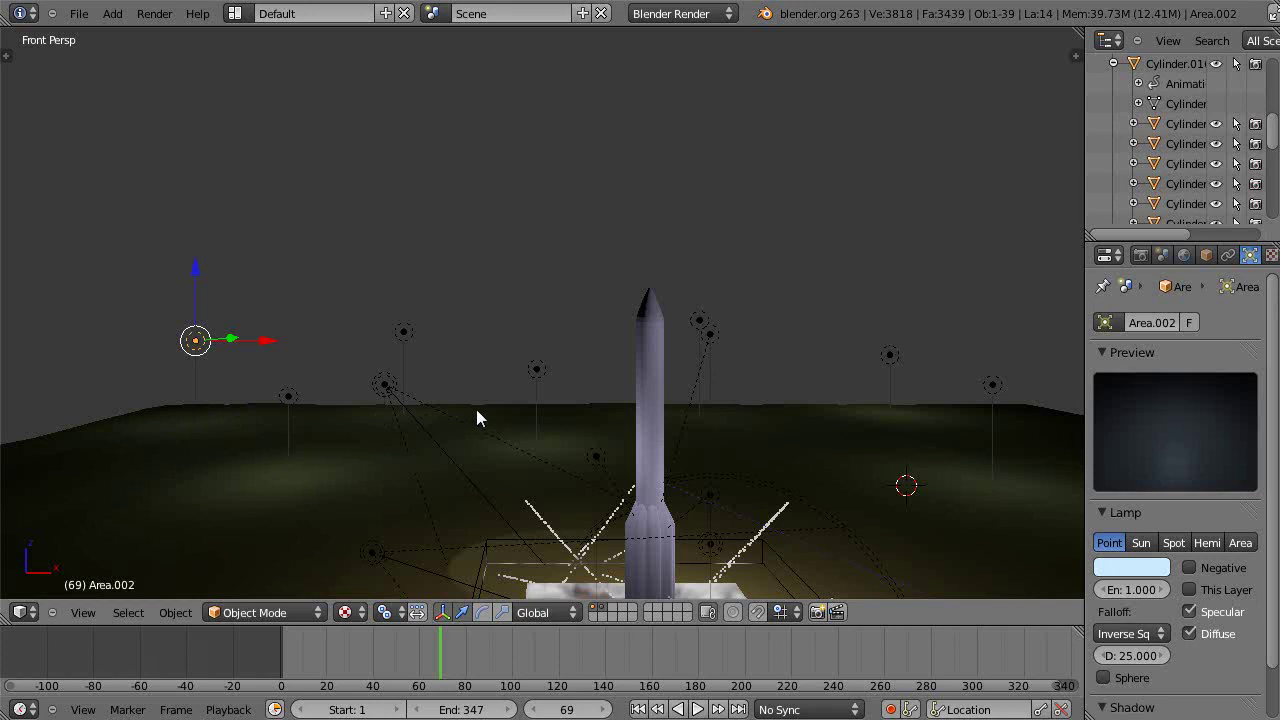
Examine how the lamps are arranged around the rocket and how they light the ground.
scroll(476, 418, "down", 2)
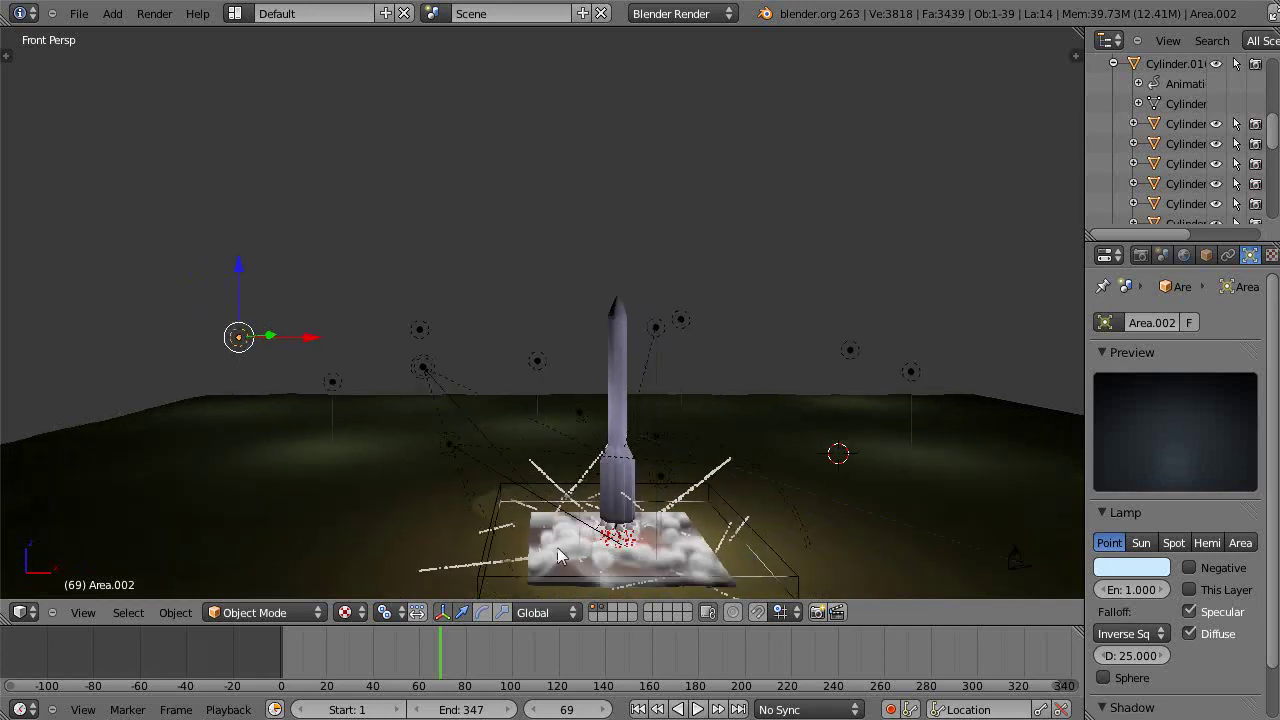
scroll(674, 537, "down", 1)
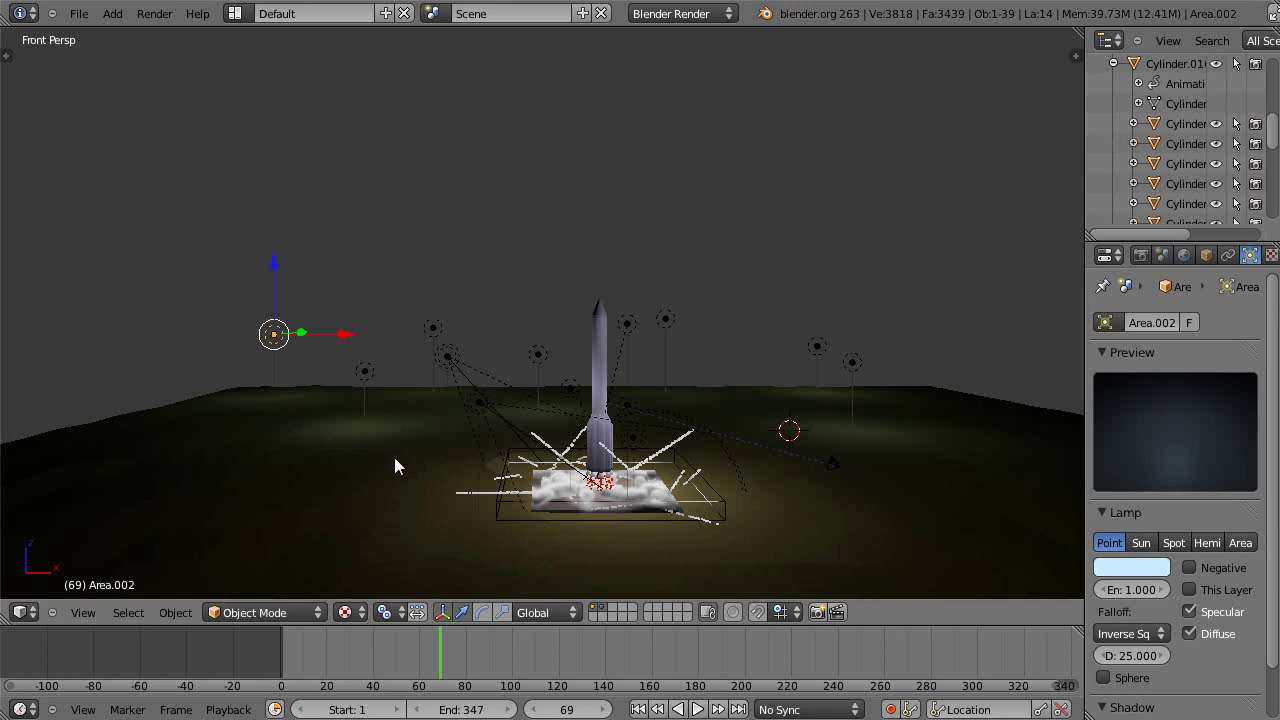
scroll(396, 456, "up", 3)
scroll(399, 455, "up", 1)
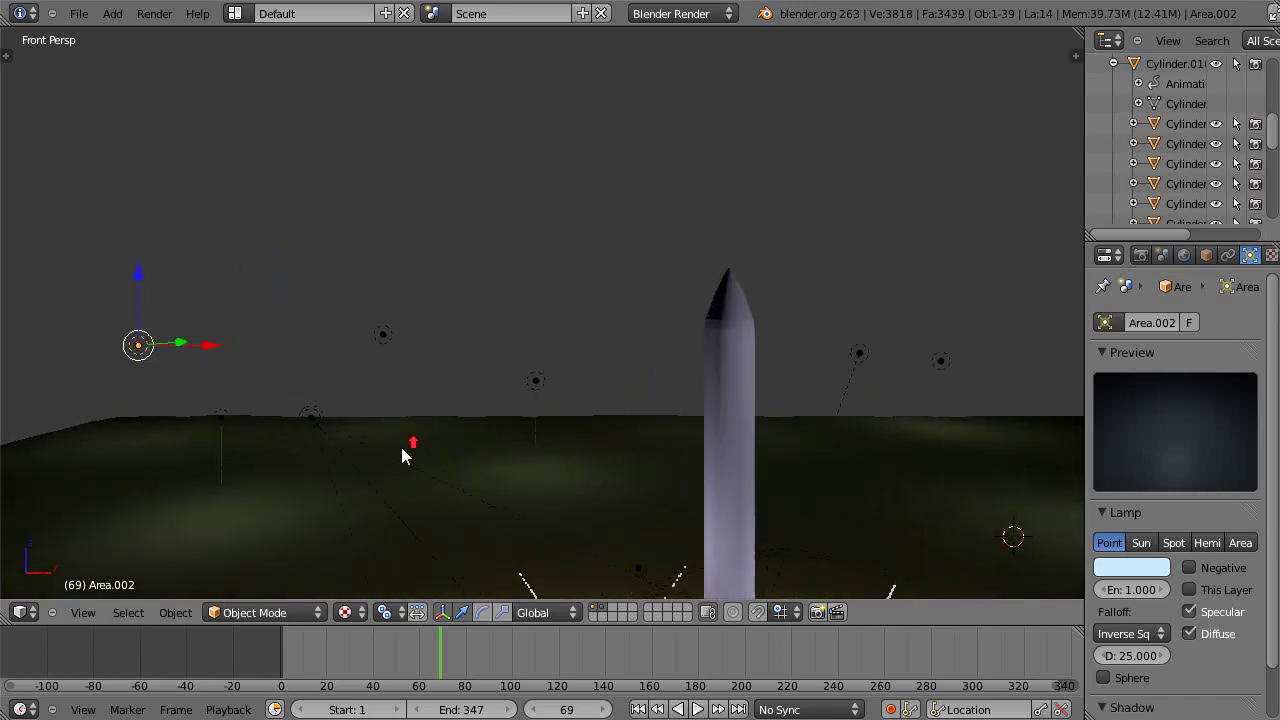
scroll(402, 449, "down", 4)
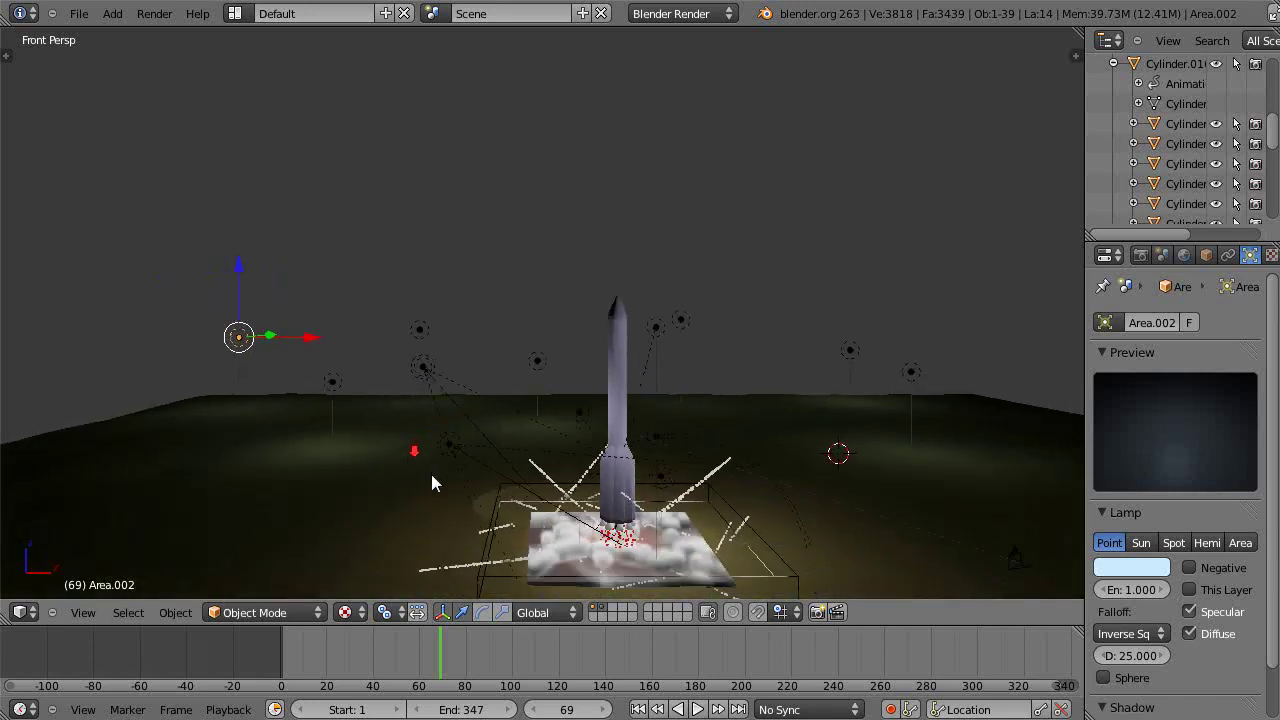
scroll(431, 483, "down", 2)
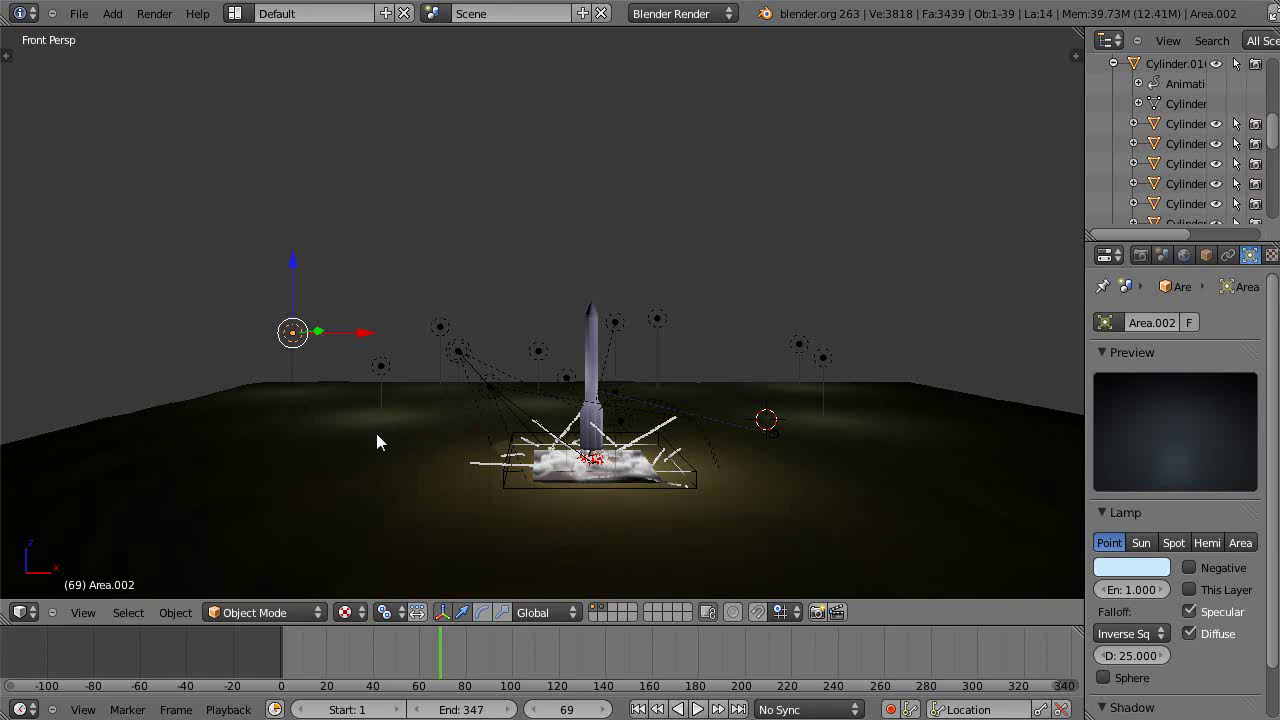
scroll(377, 435, "up", 2)
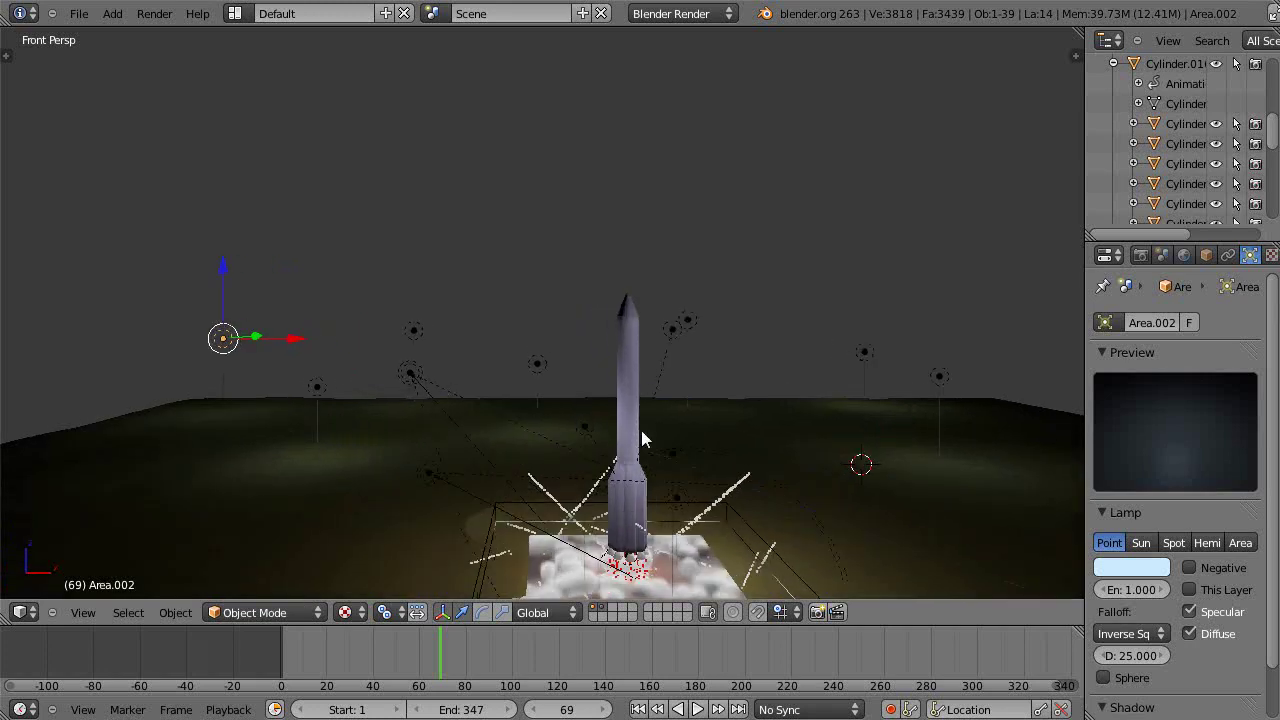
scroll(815, 481, "up", 1)
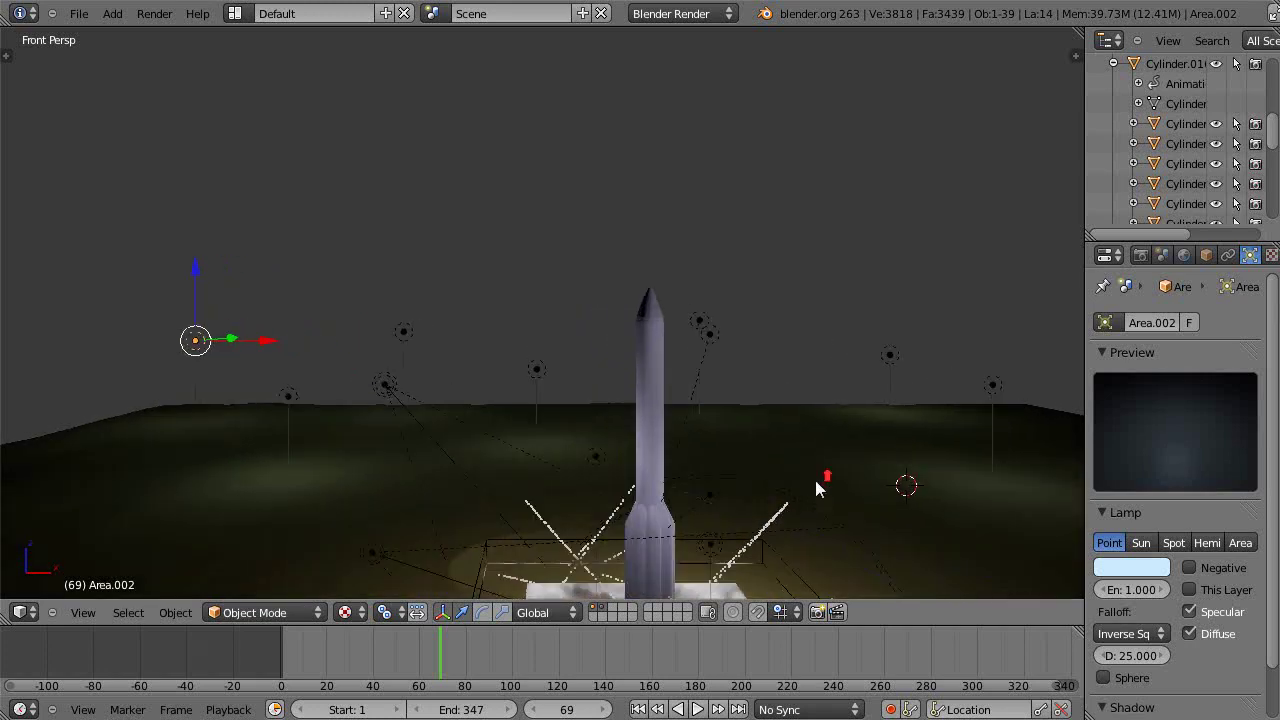
scroll(815, 481, "down", 4)
scroll(809, 482, "up", 2)
scroll(781, 489, "up", 1)
scroll(770, 500, "down", 1)
middle_click_drag(760, 512, 740, 503)
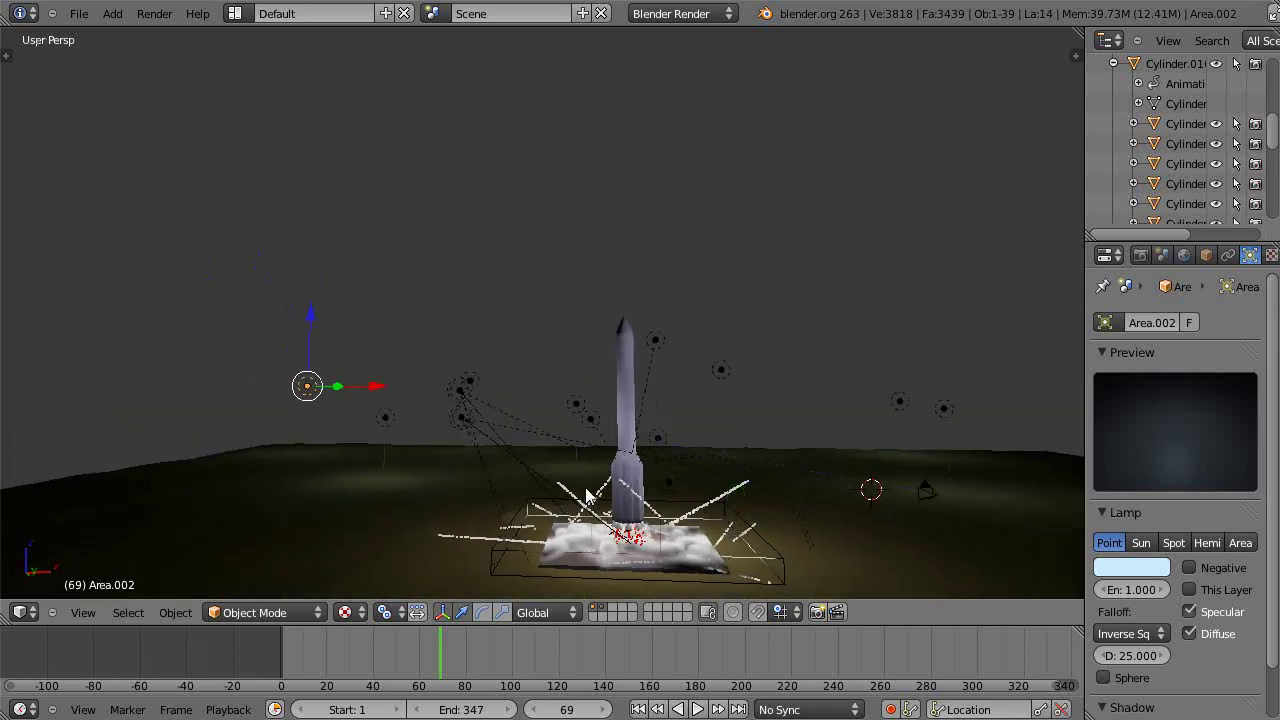
Select the rocket's wide lower section and view the rocket body up close.
right_click(643, 497)
scroll(641, 485, "up", 4)
middle_click_drag(641, 485, 580, 366)
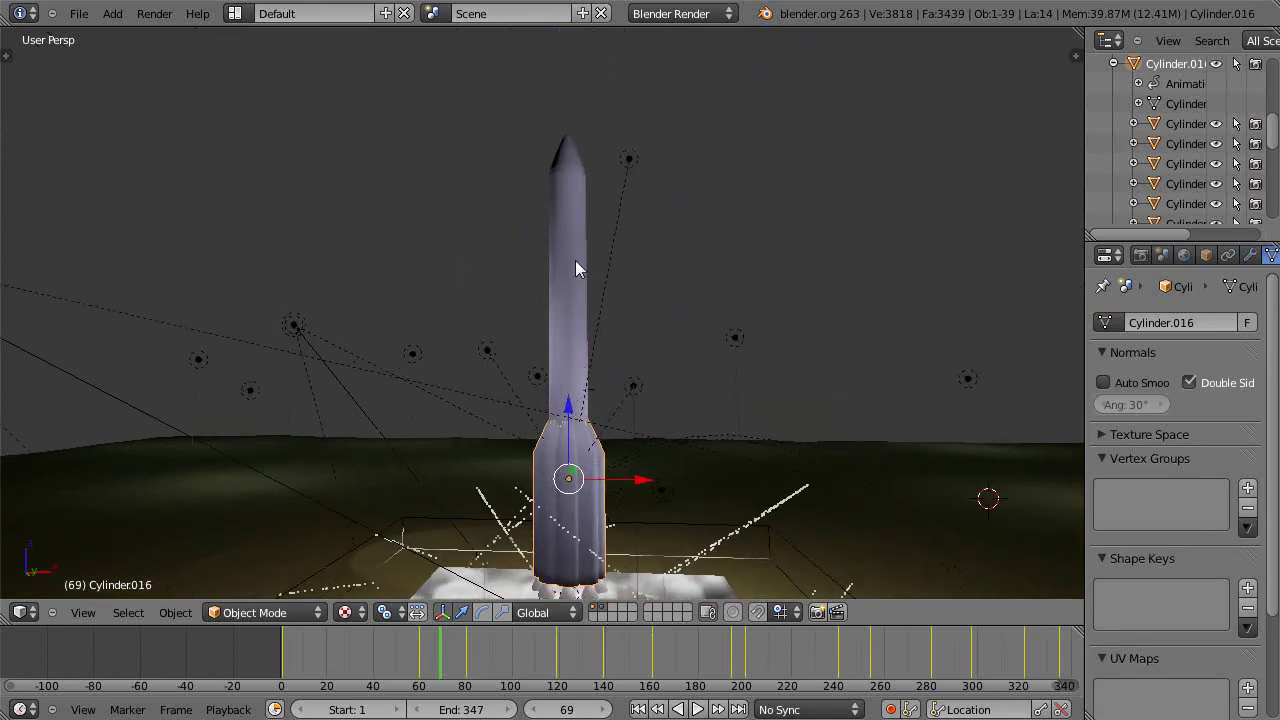
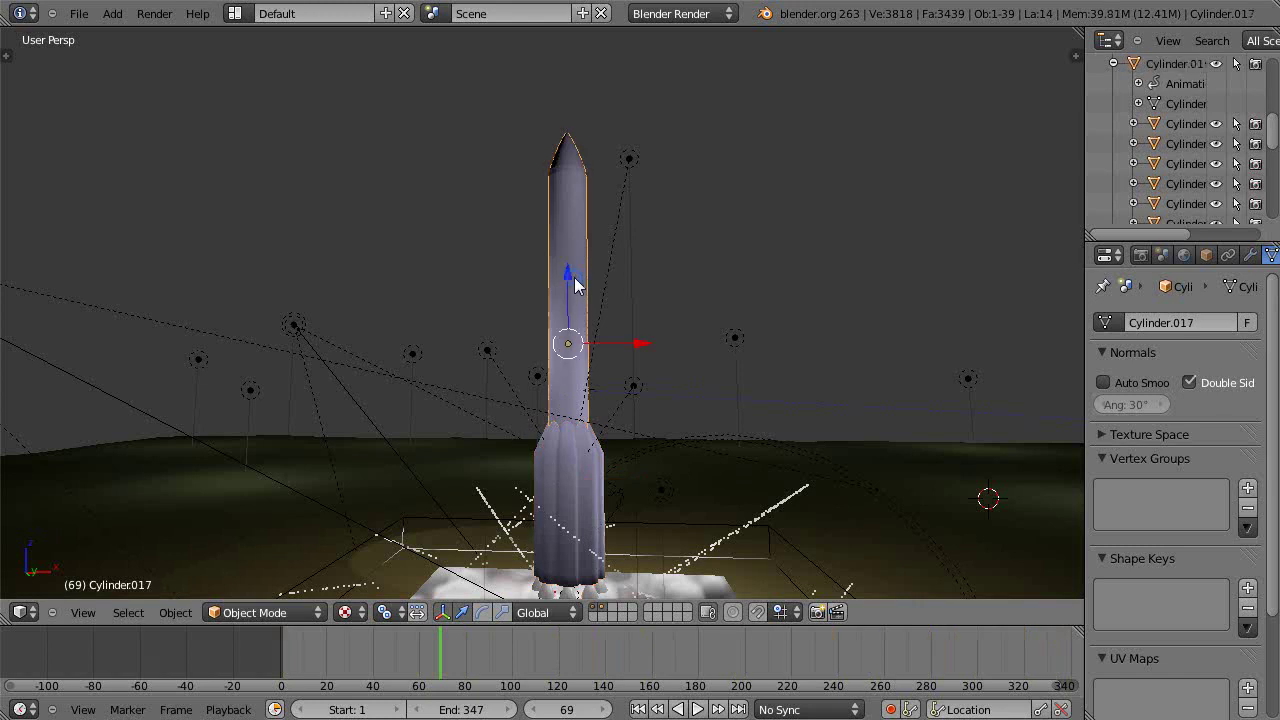
Switch the viewport to wireframe display and select the rocket's lower booster section.
key("z")
scroll(578, 380, "down", 1)
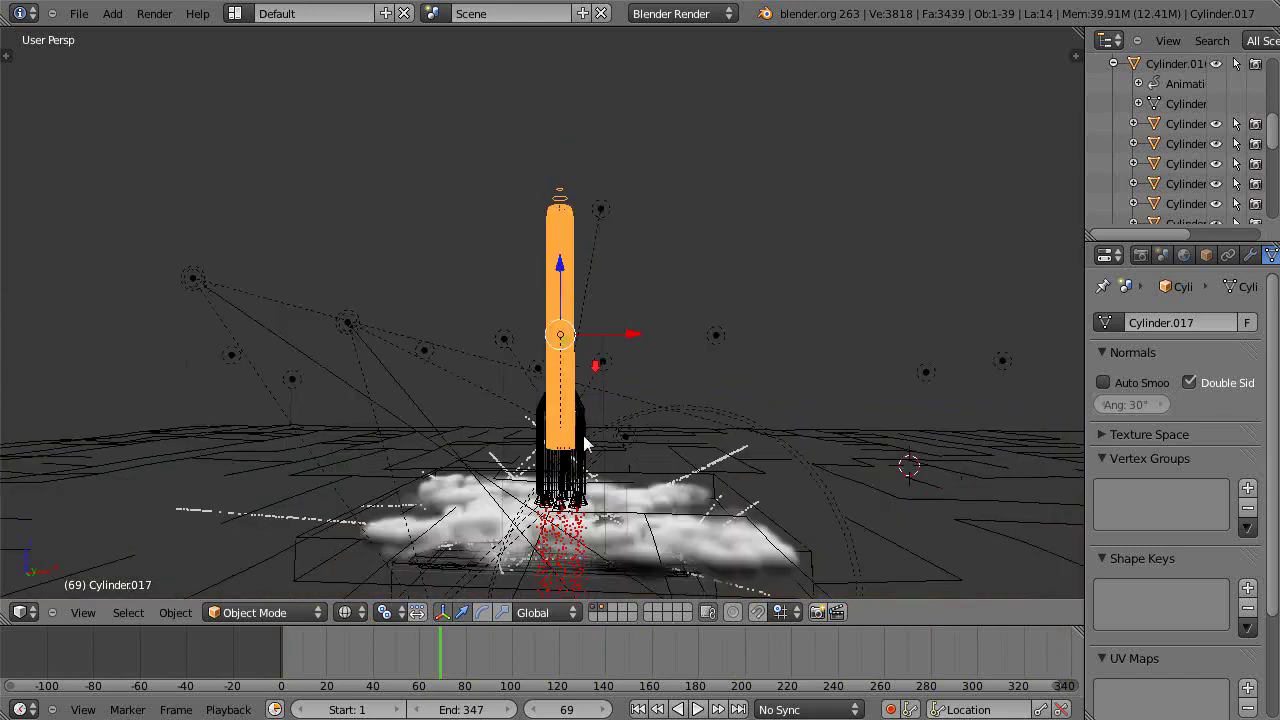
right_click(566, 480)
right_click(565, 470)
right_click(563, 450)
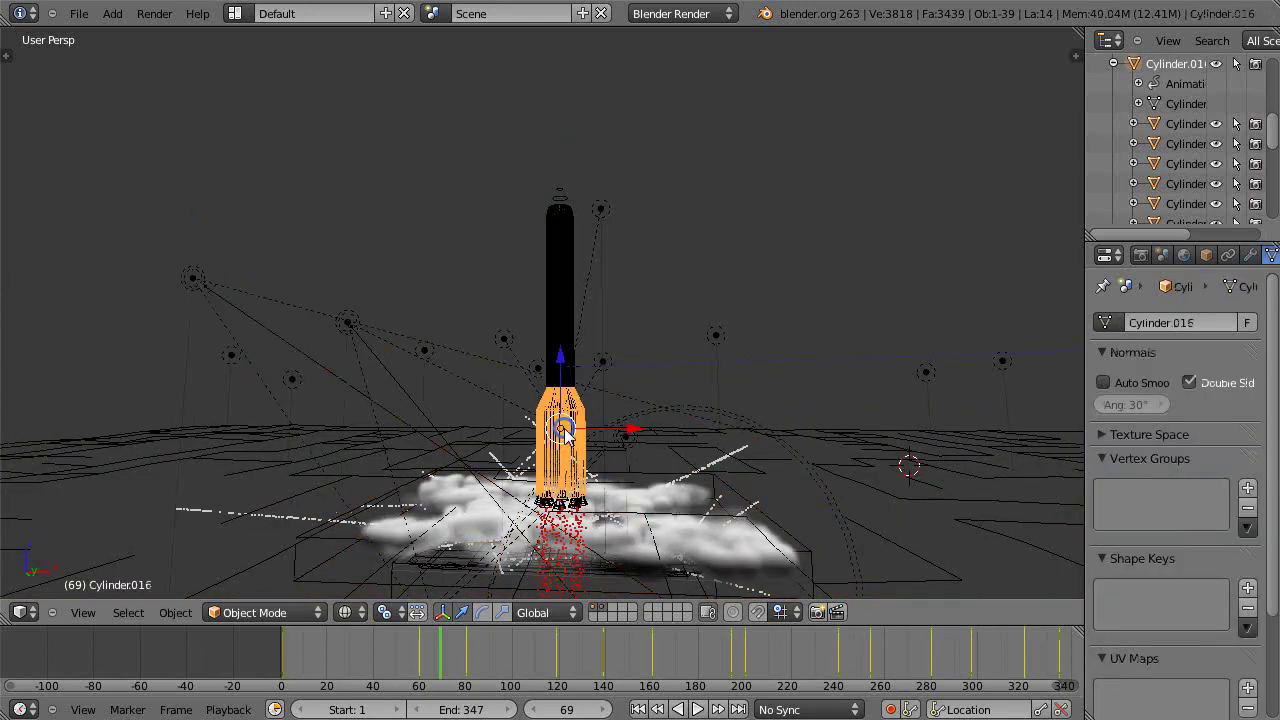
Select the rocket's tall upper cylinder and examine its pointed nose up close in solid display.
right_click(558, 325)
right_click(565, 323)
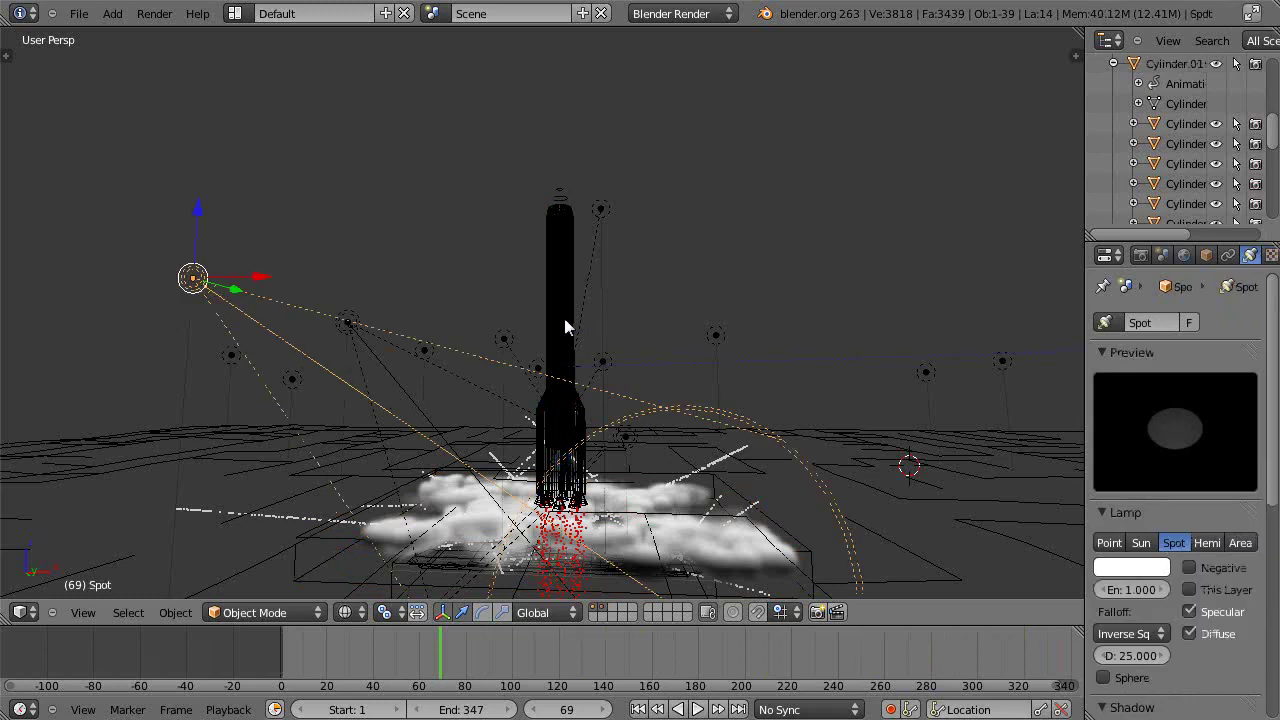
right_click(566, 322)
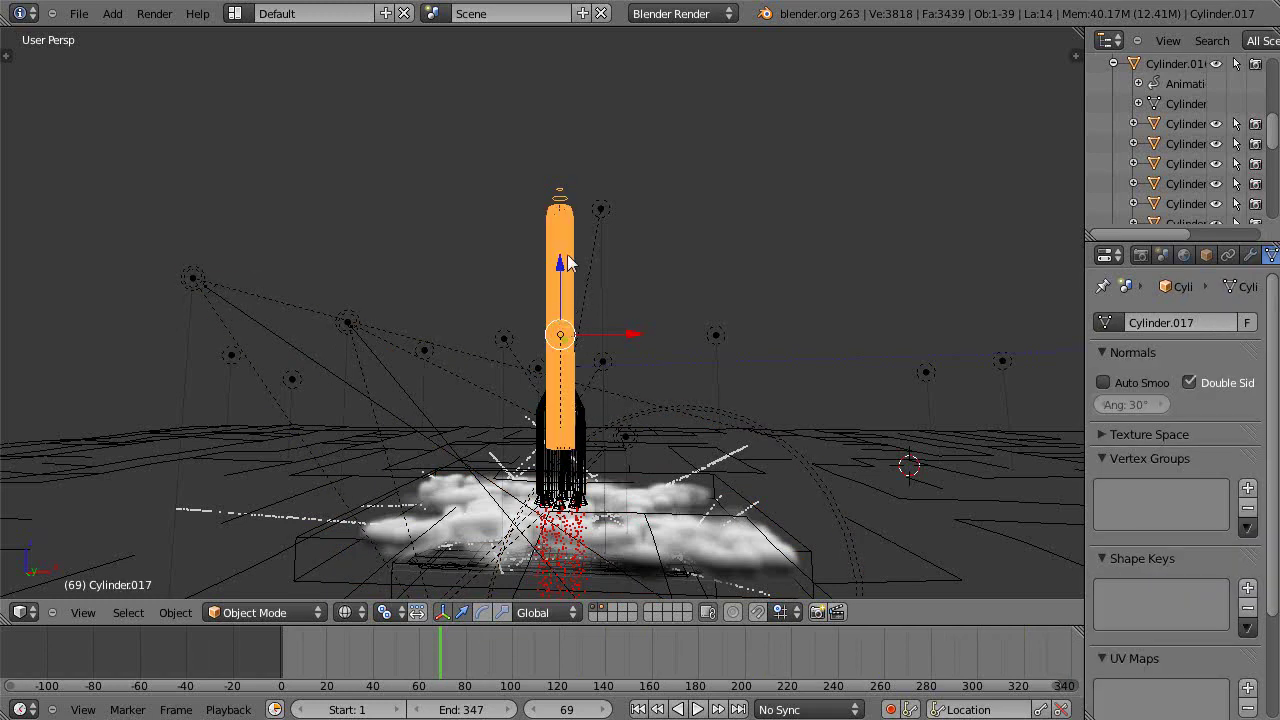
key("KP_Decimal")
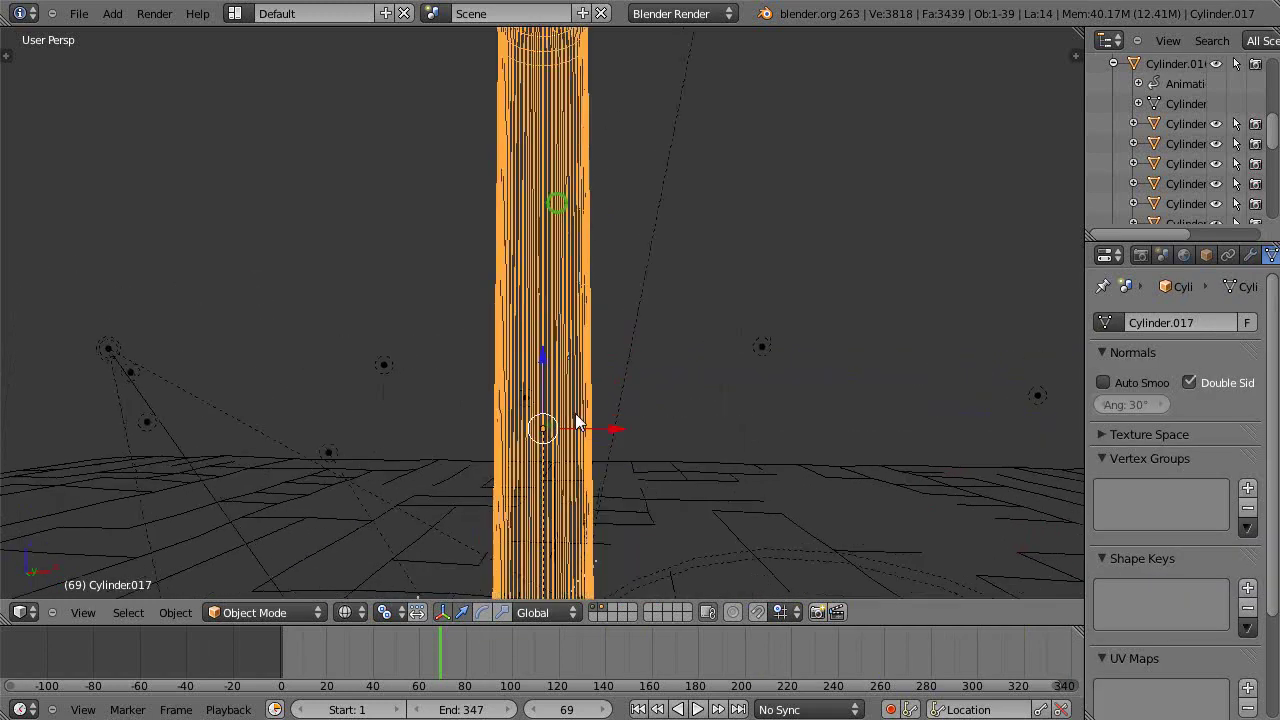
scroll(575, 420, "down", 5)
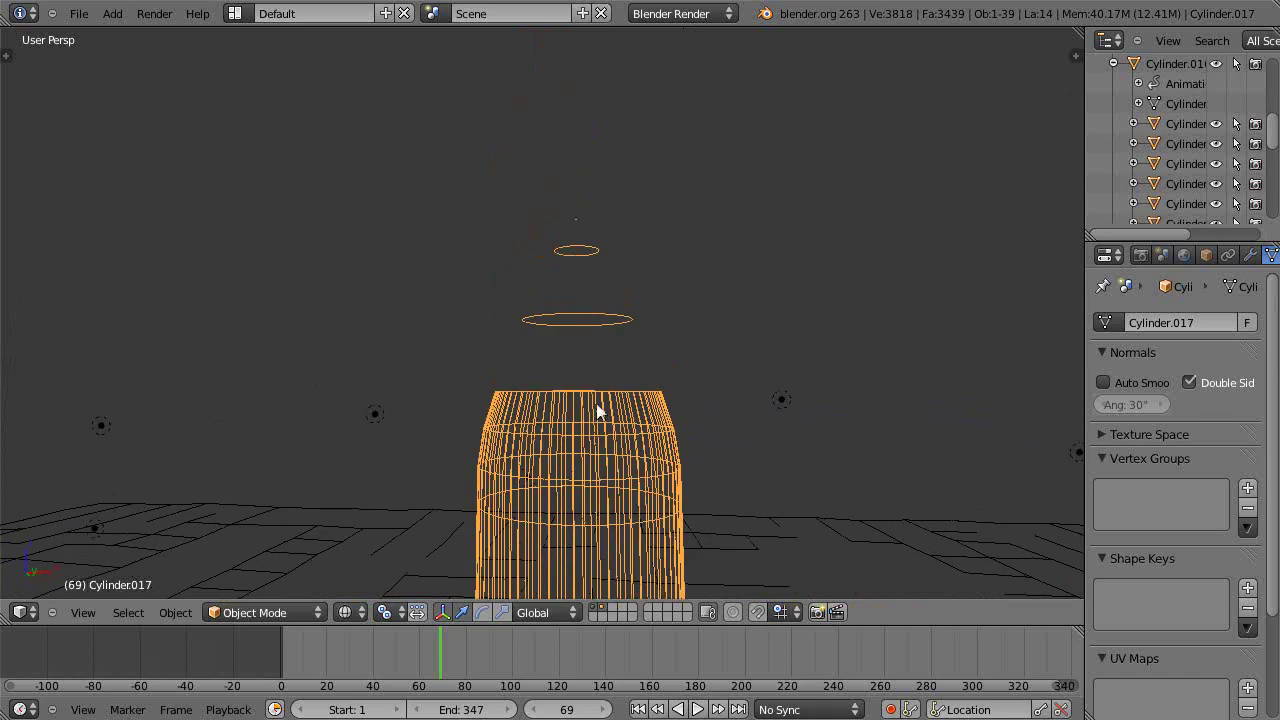
scroll(592, 378, "up", 2)
key("z")
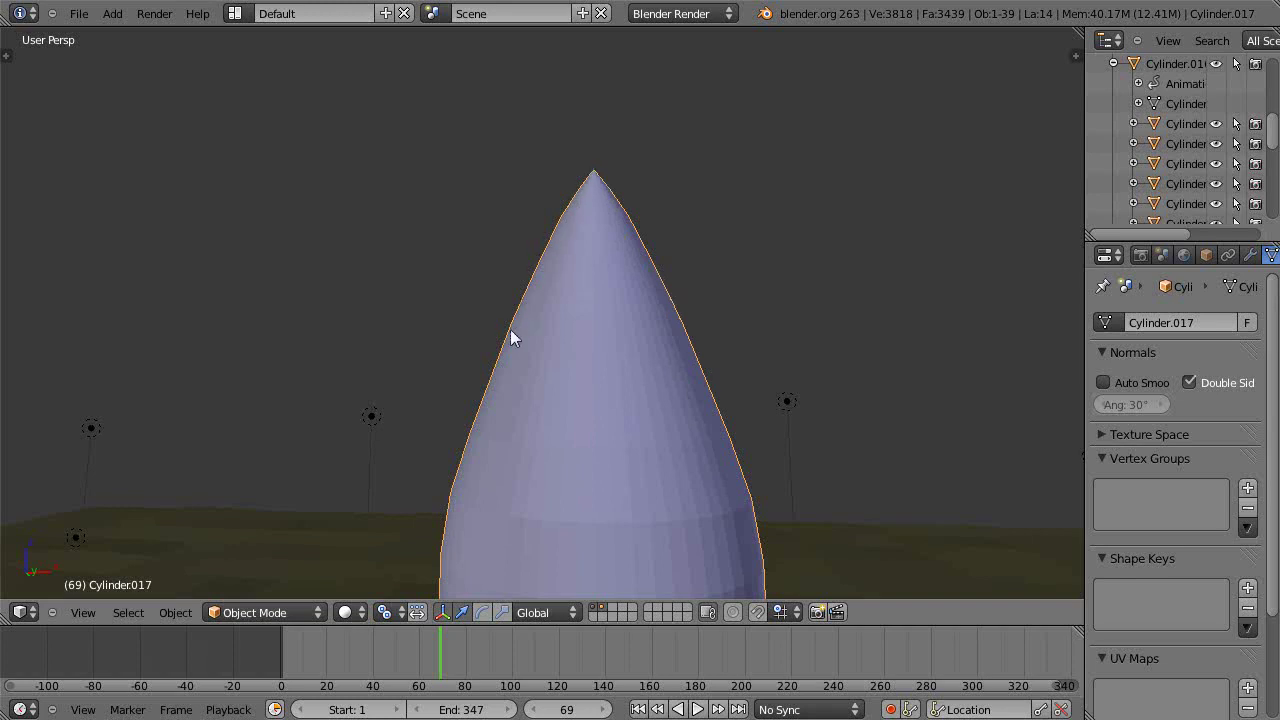
scroll(606, 252, "down", 6)
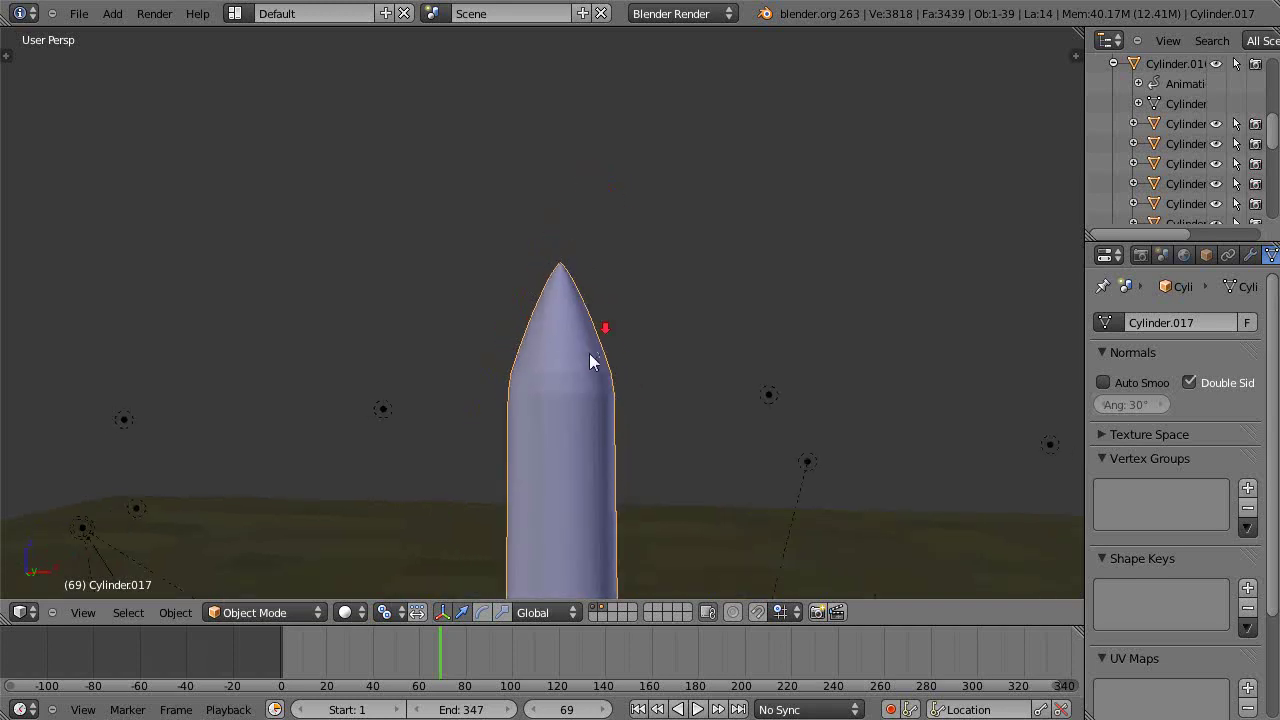
Select the rocket's lower booster section and examine its fluted shape from above in wireframe and solid display.
middle_click_drag(566, 484, 577, 323)
scroll(585, 370, "up", 1)
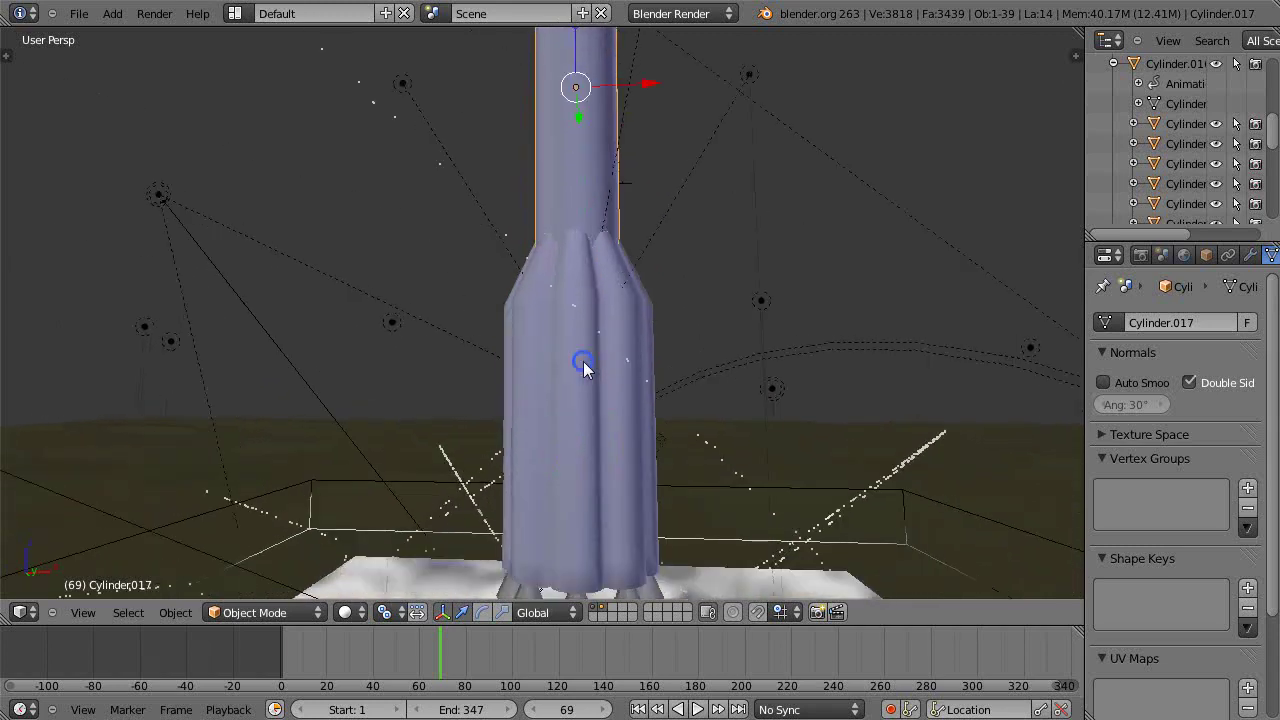
right_click(584, 366)
key("z")
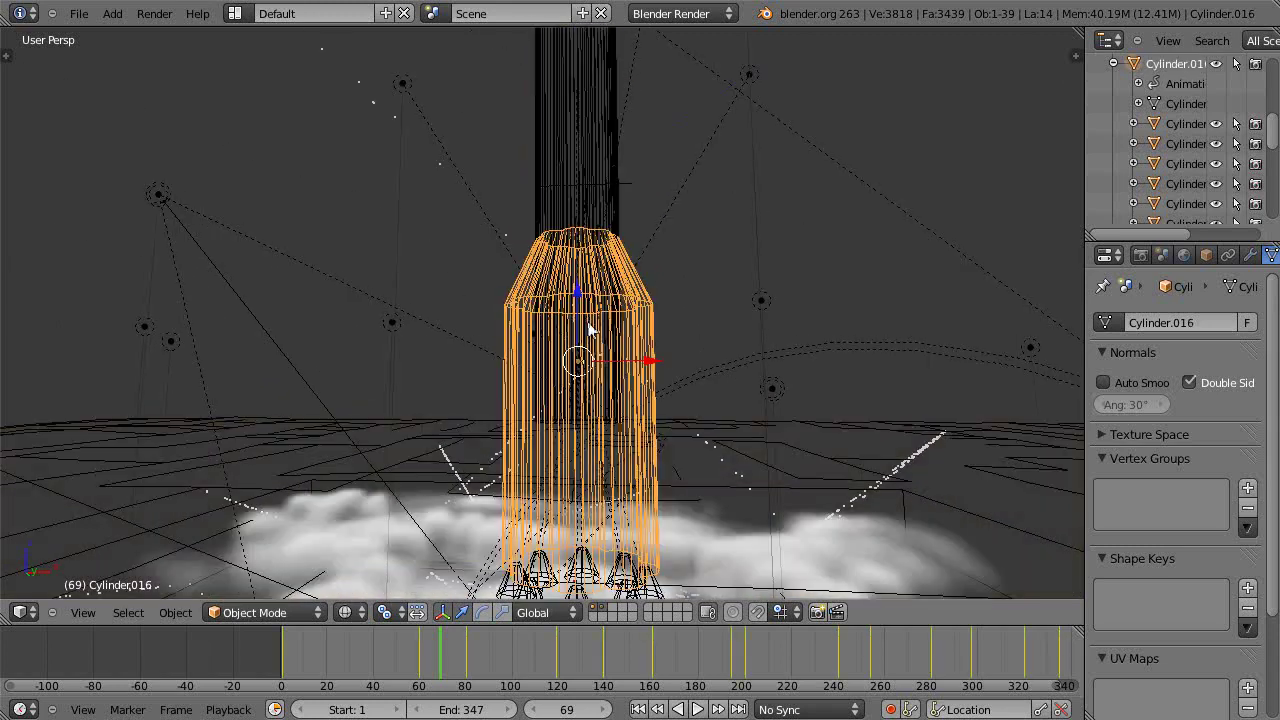
middle_click_drag(582, 366, 593, 405)
scroll(593, 405, "up", 5)
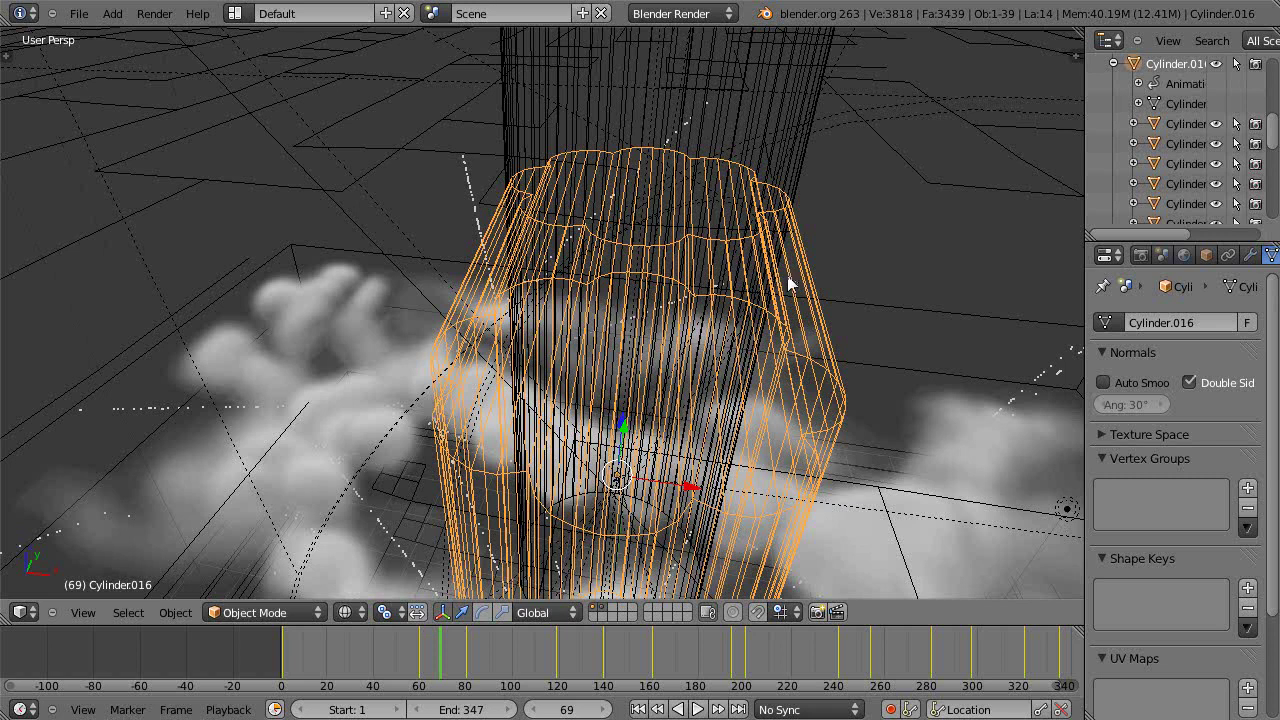
scroll(737, 295, "down", 3)
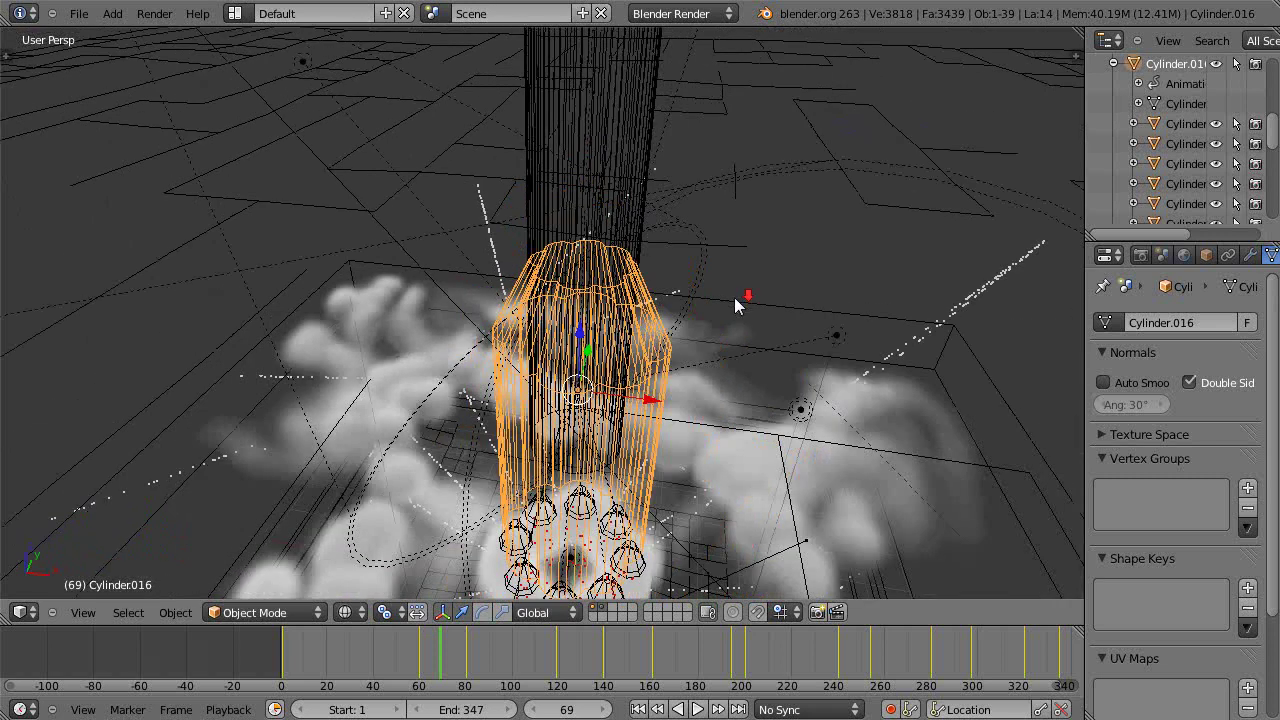
scroll(622, 347, "up", 3)
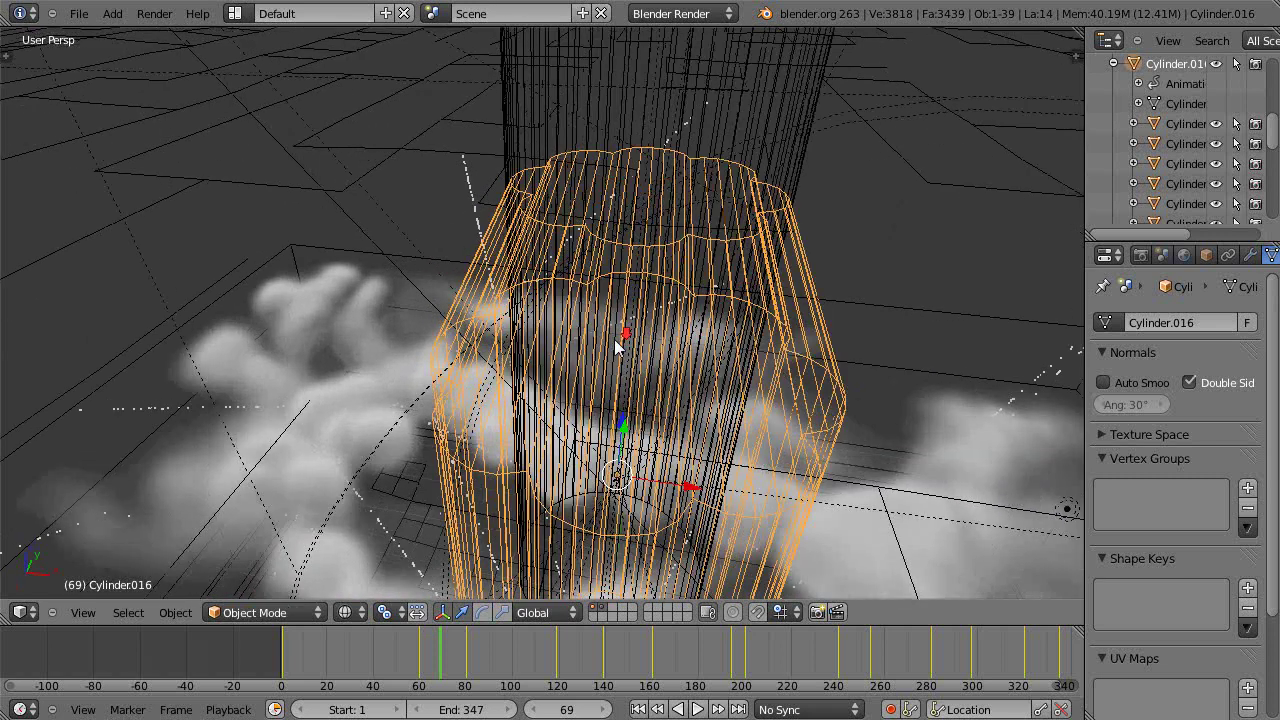
scroll(630, 410, "down", 3)
middle_click_drag(640, 445, 602, 308)
key("z")
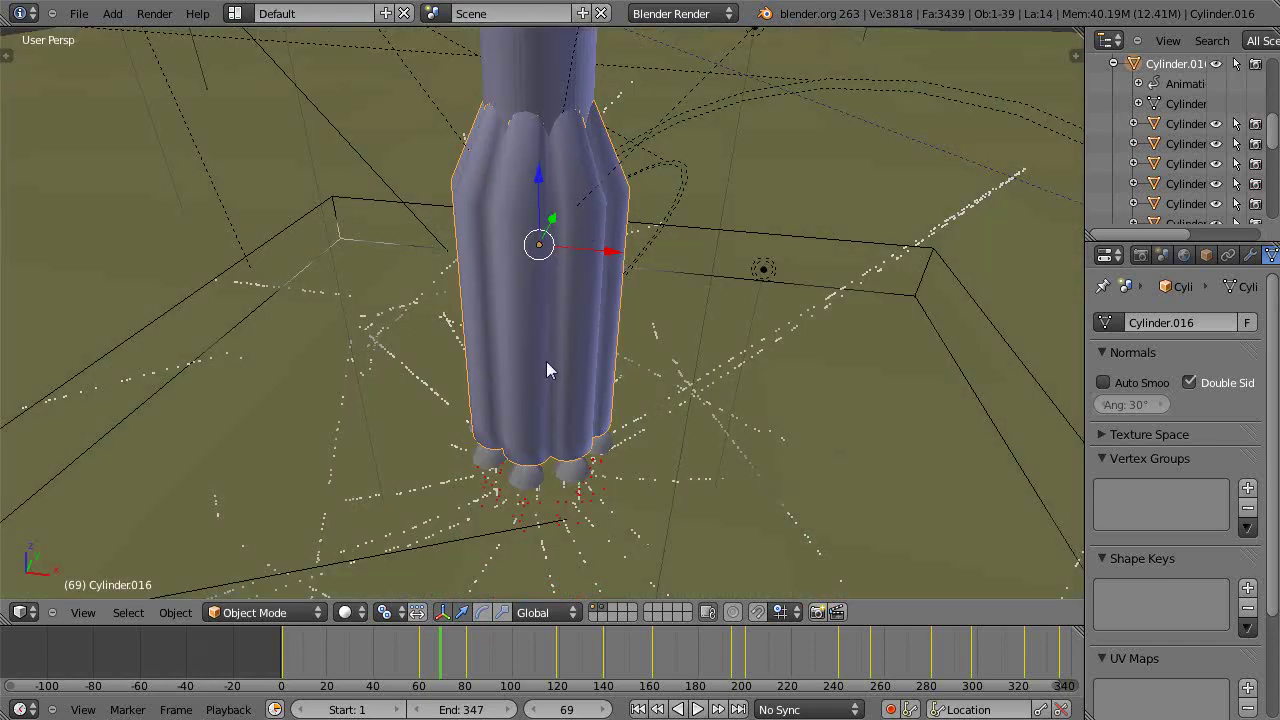
Select one engine nozzle beneath the booster section in wireframe display and view it up close from below.
right_click(572, 480)
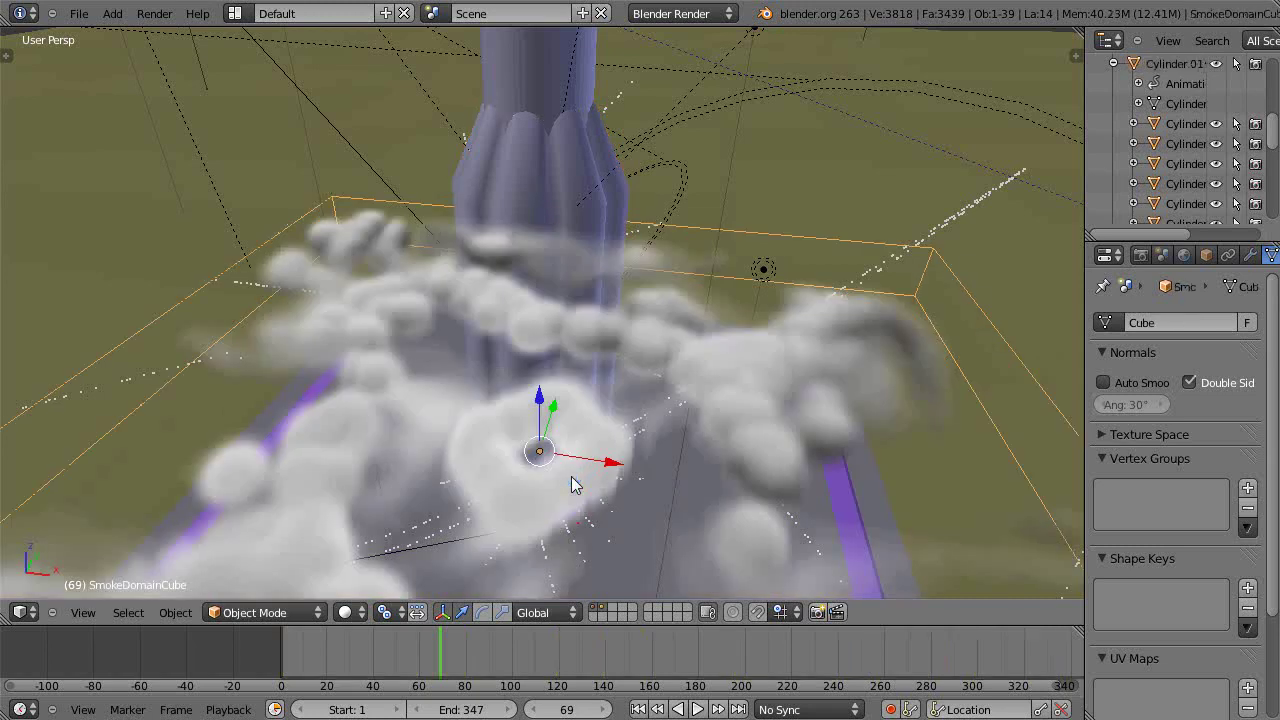
right_click(572, 480)
key("z")
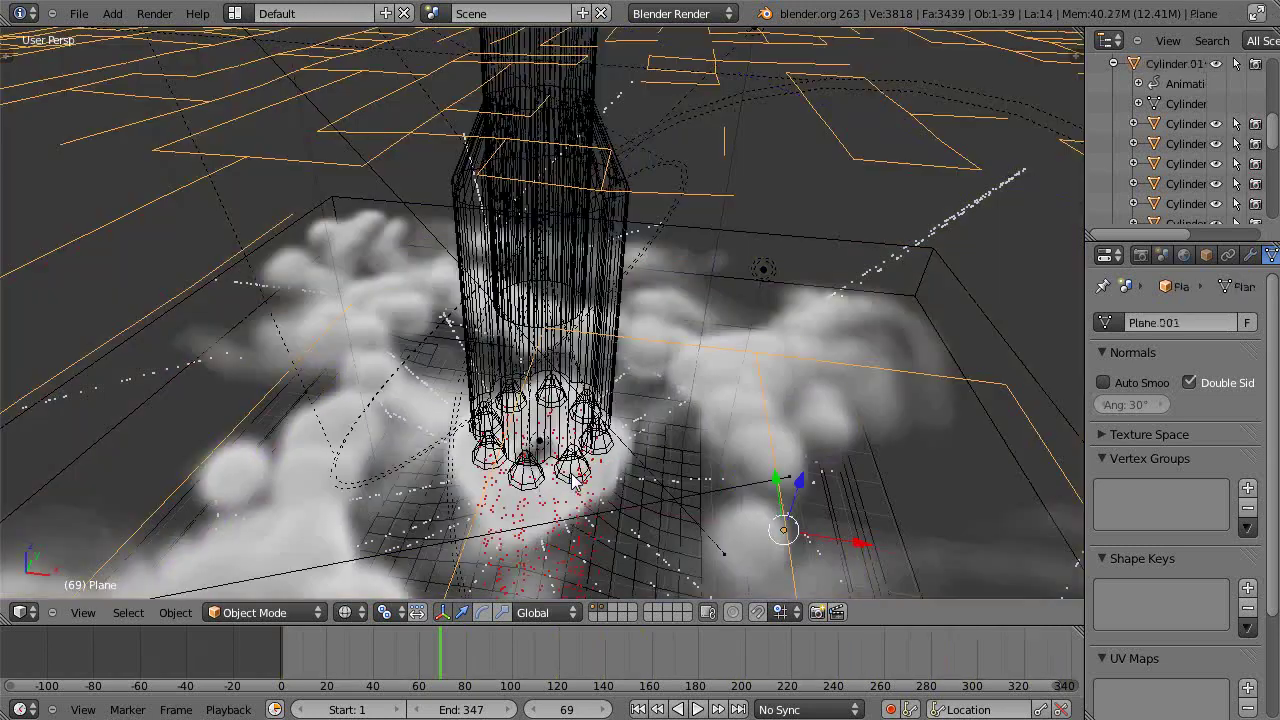
right_click(572, 480)
middle_click_drag(572, 460, 578, 312)
middle_click_drag(628, 494, 482, 270)
scroll(628, 355, "up", 4)
scroll(482, 270, "down", 2)
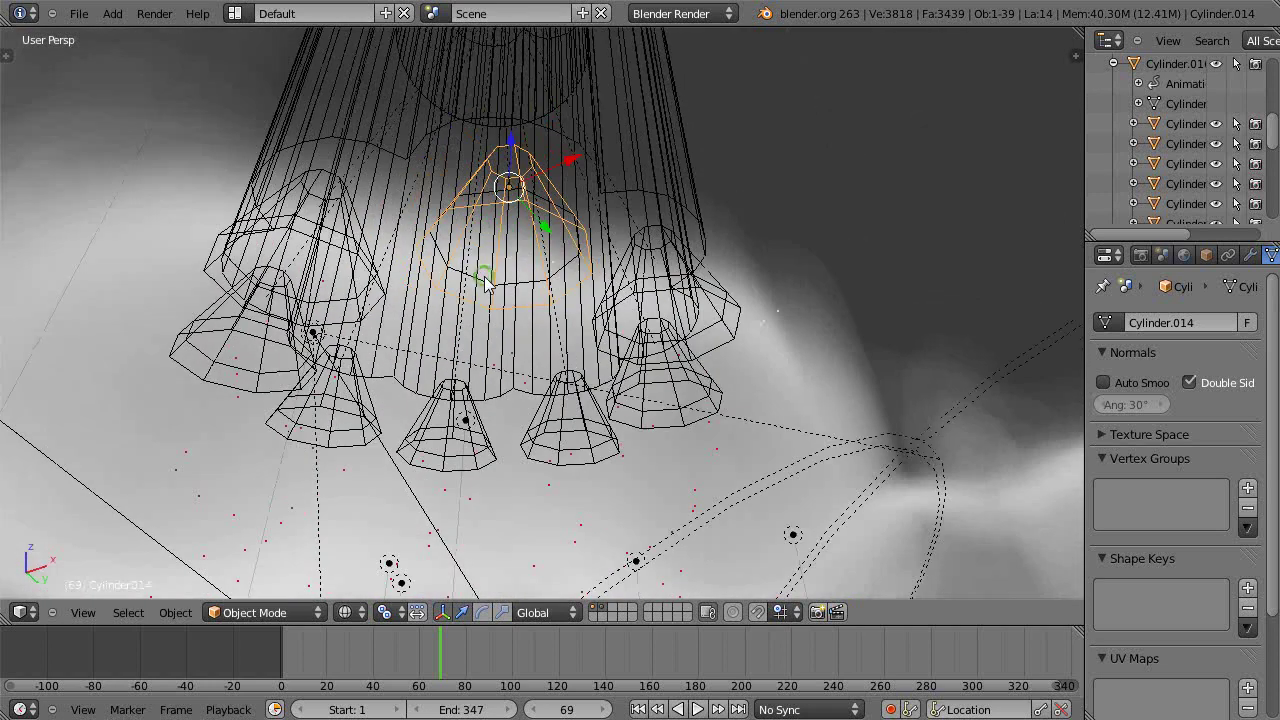
Examine the selected nozzle and its red inner disc in solid display, and widen the properties area.
scroll(484, 272, "up", 4)
scroll(494, 272, "down", 3)
mouse_move(502, 320)
middle_mouse_down()
mouse_move(512, 306)
mouse_move(518, 330)
mouse_move(496, 302)
mouse_move(423, 323)
mouse_move(400, 306)
mouse_move(410, 292)
middle_mouse_up()
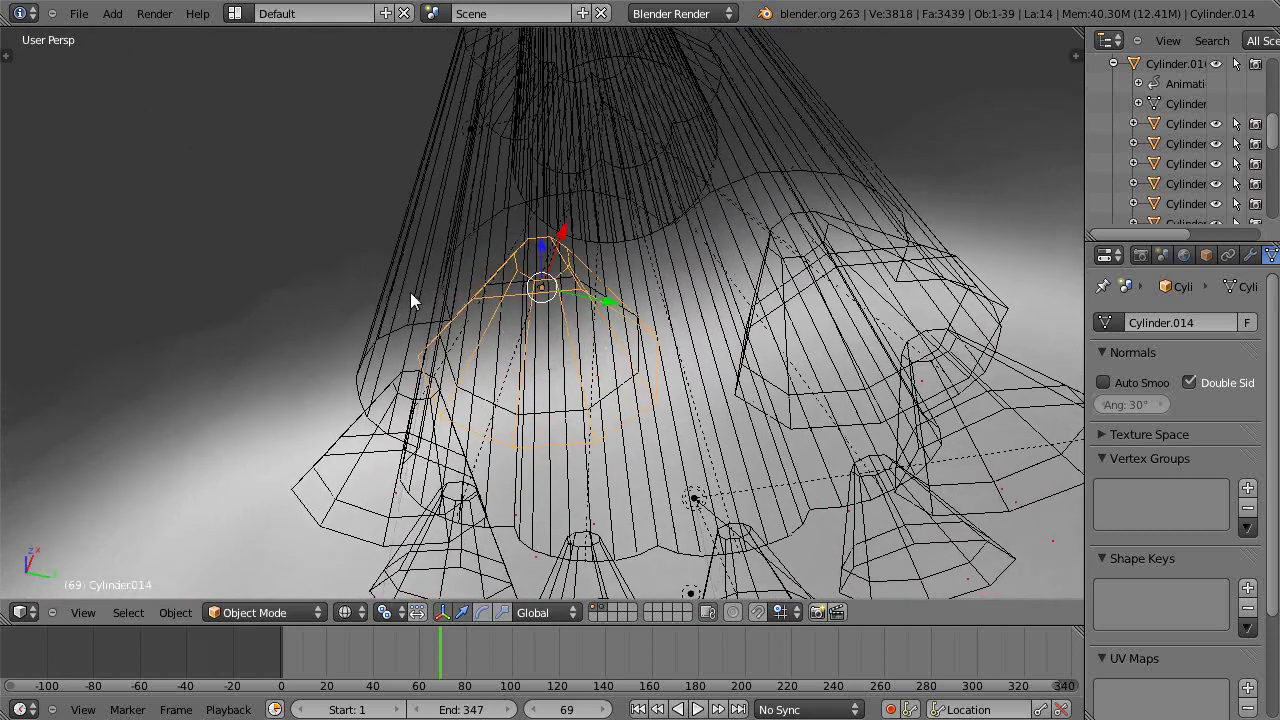
key("z")
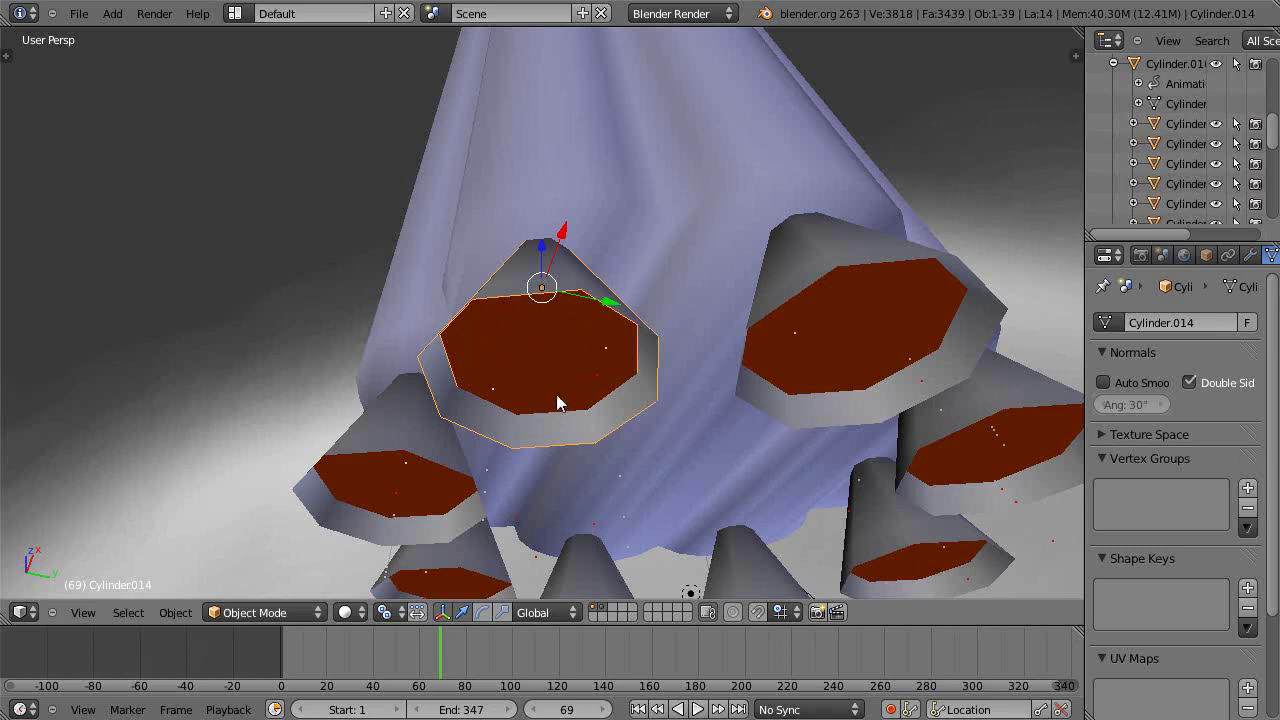
middle_click_drag(556, 394, 549, 474)
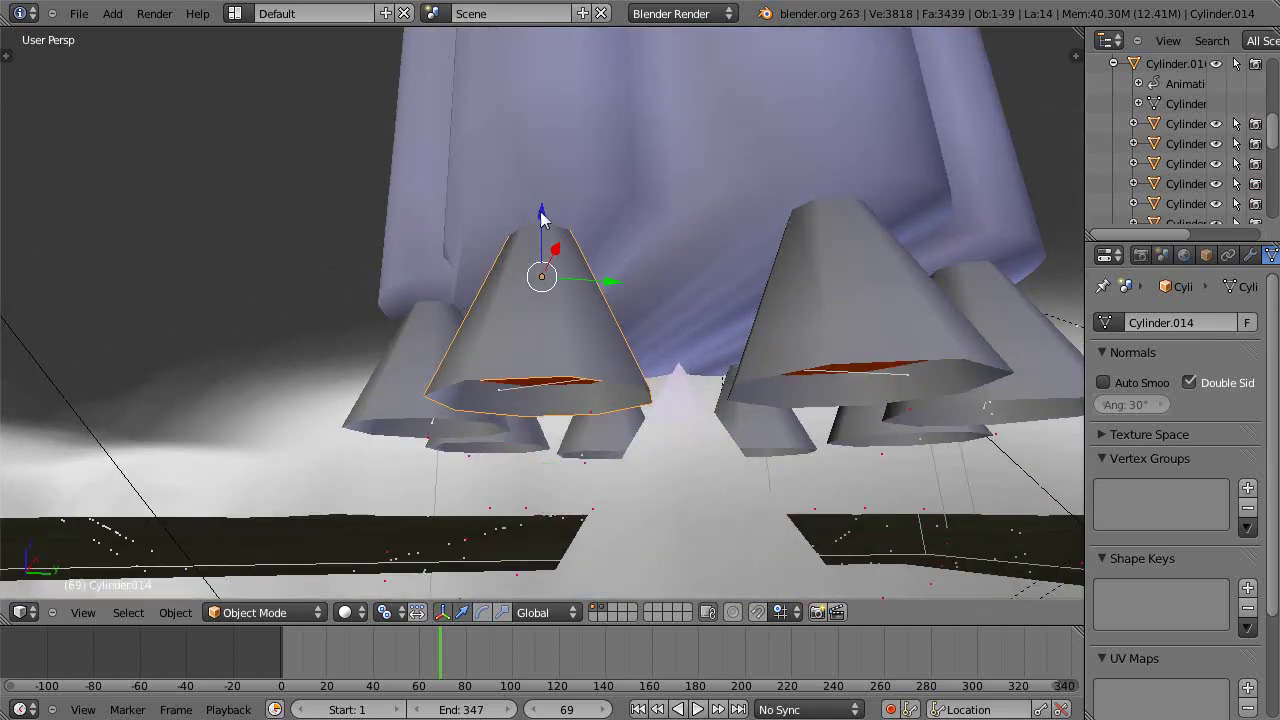
middle_click_drag(562, 405, 518, 375)
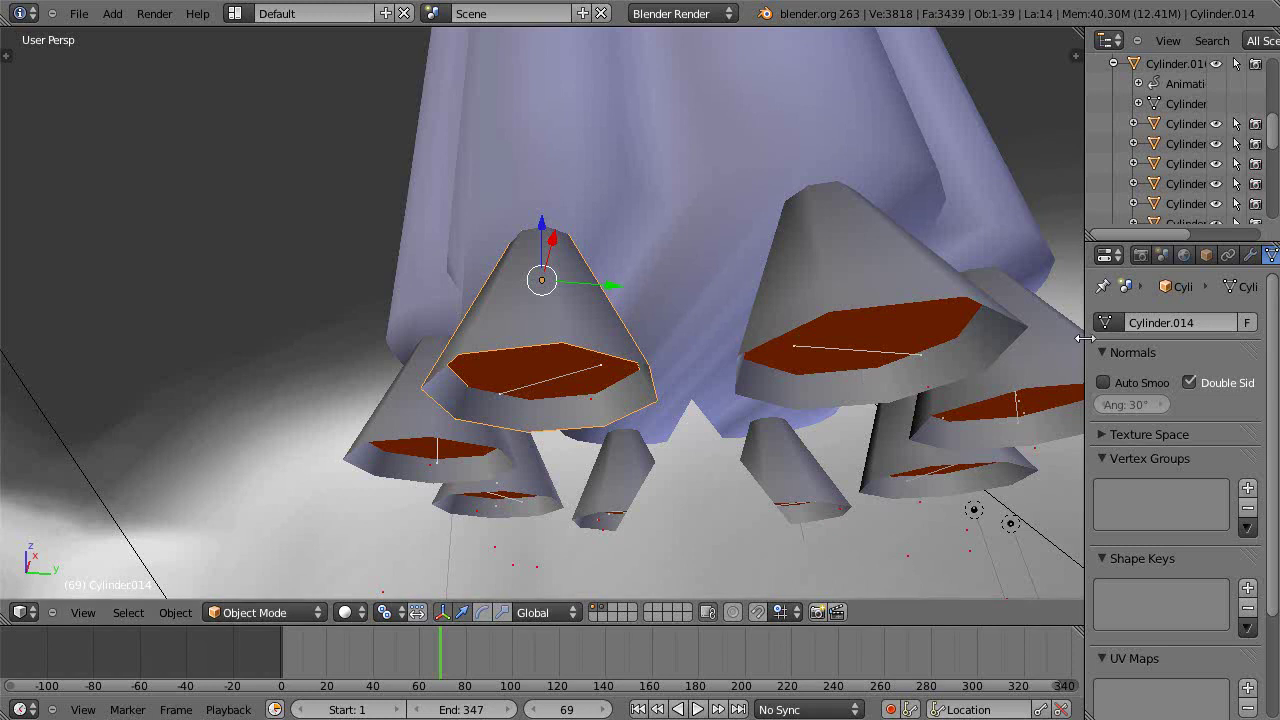
left_click_drag(1084, 339, 1000, 358)
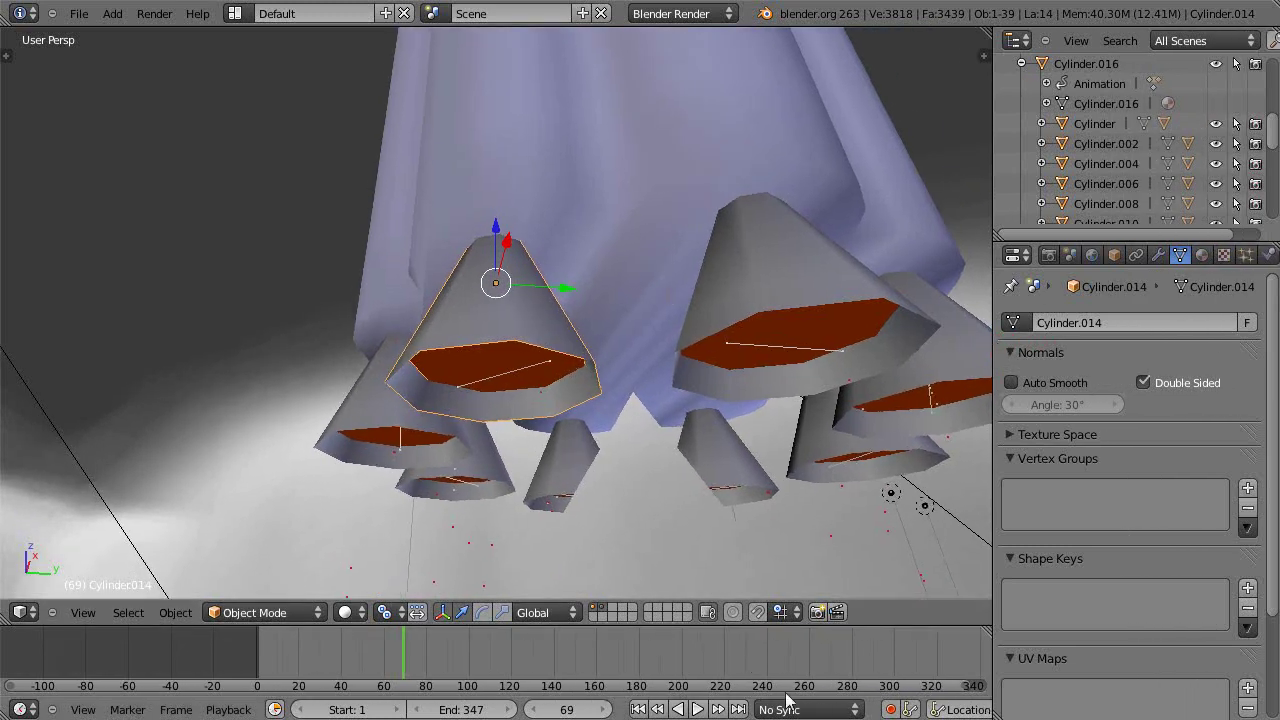
View the rocket in flight through the camera at frame 225 and return the timeline to frame 54.
left_click(735, 640)
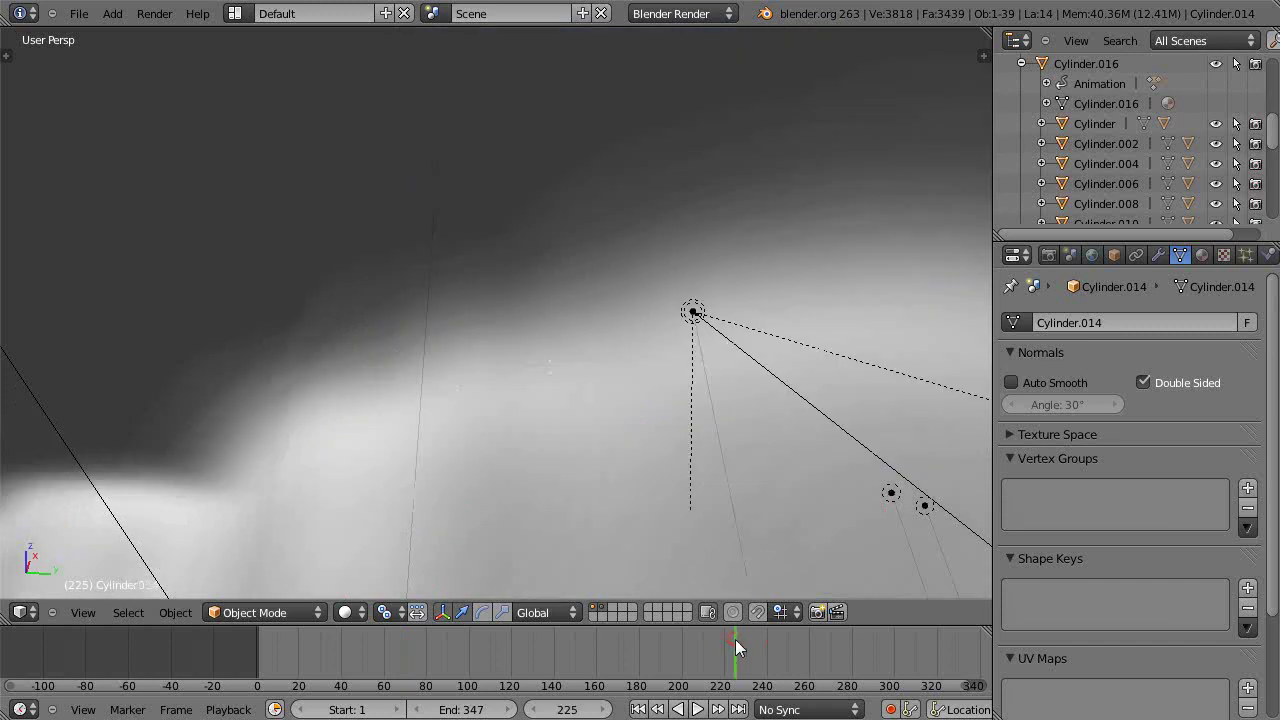
key("KP_0")
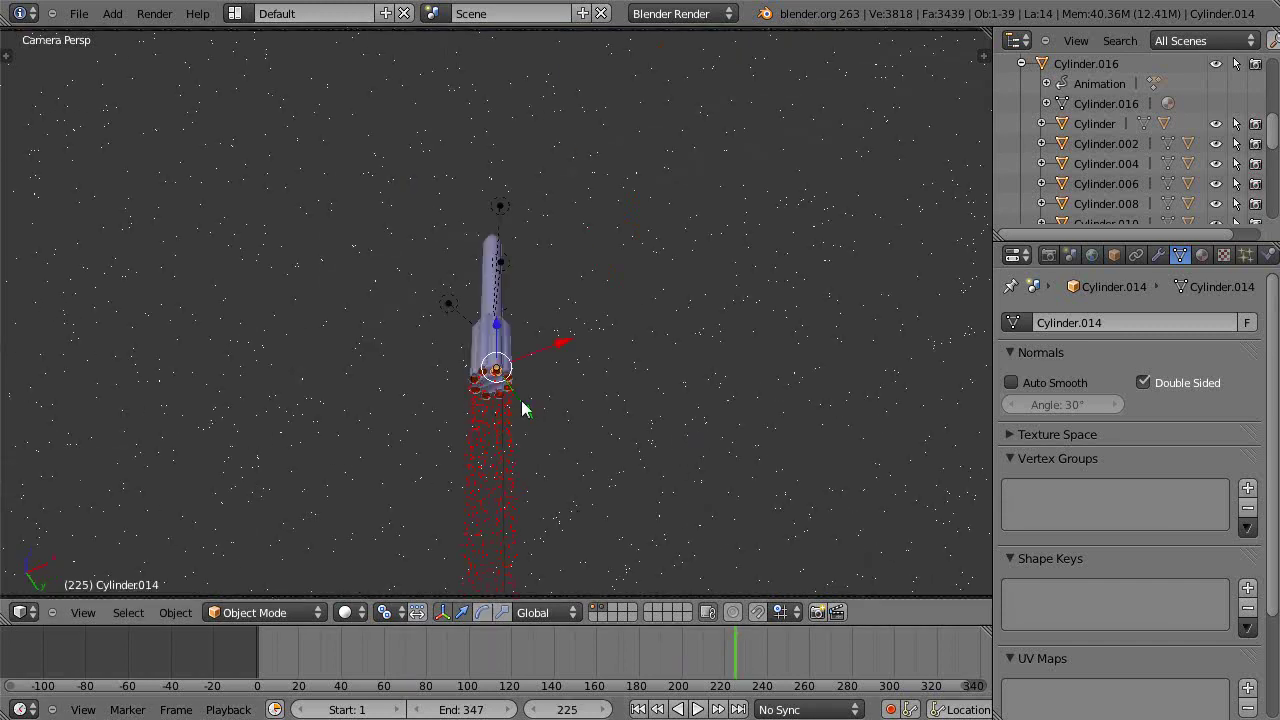
left_click(472, 522)
left_click(371, 653)
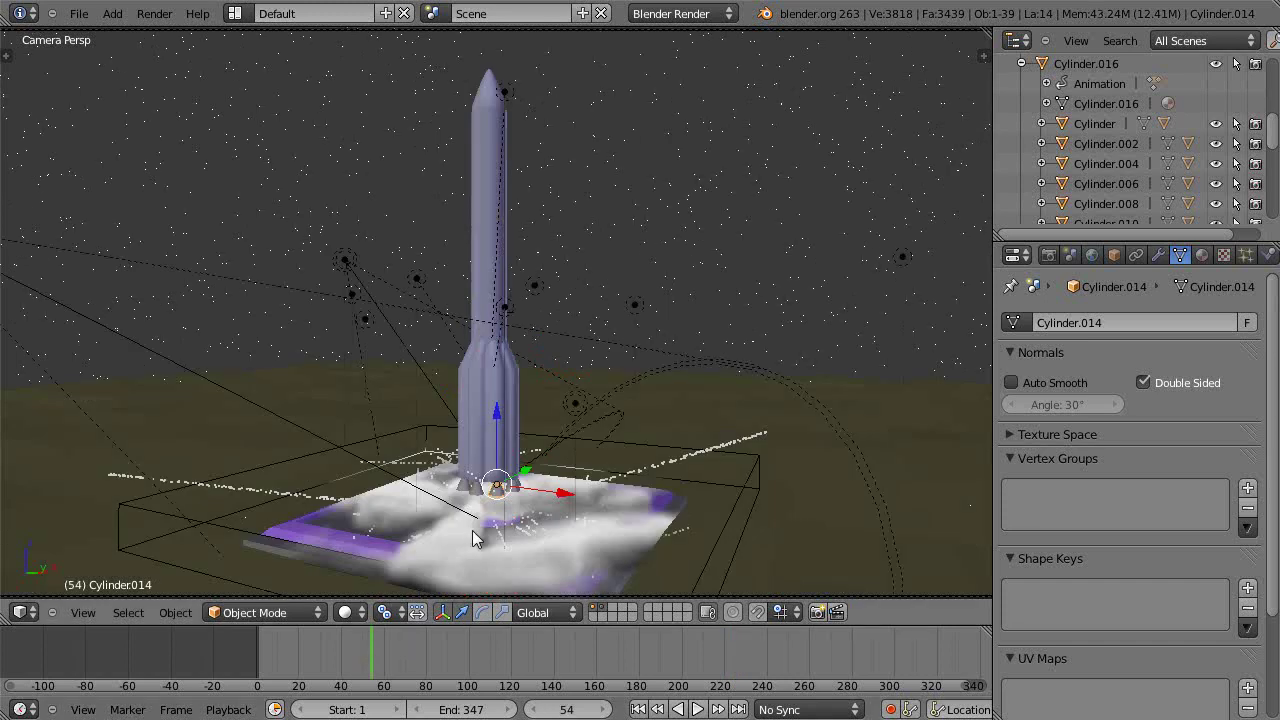
Select the disc inside the engine nozzle and display its particle system settings.
middle_click_drag(474, 538, 549, 388)
key("KP_Decimal")
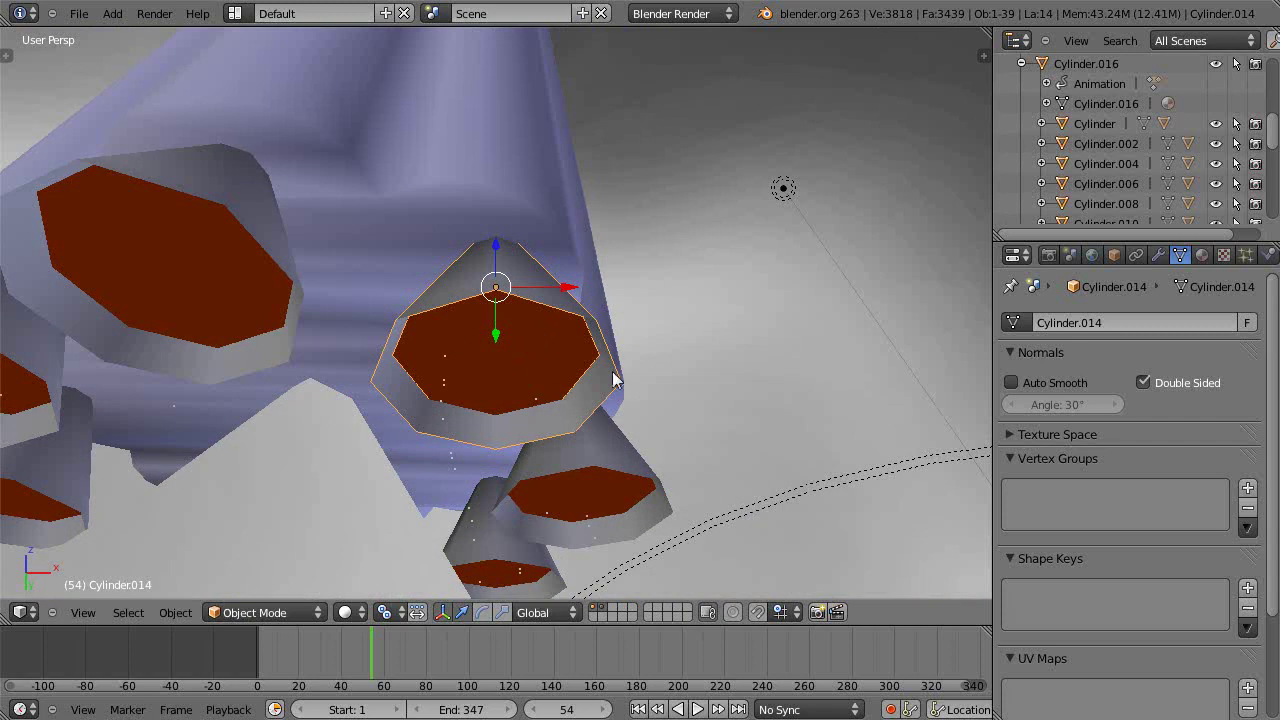
left_click(1245, 254)
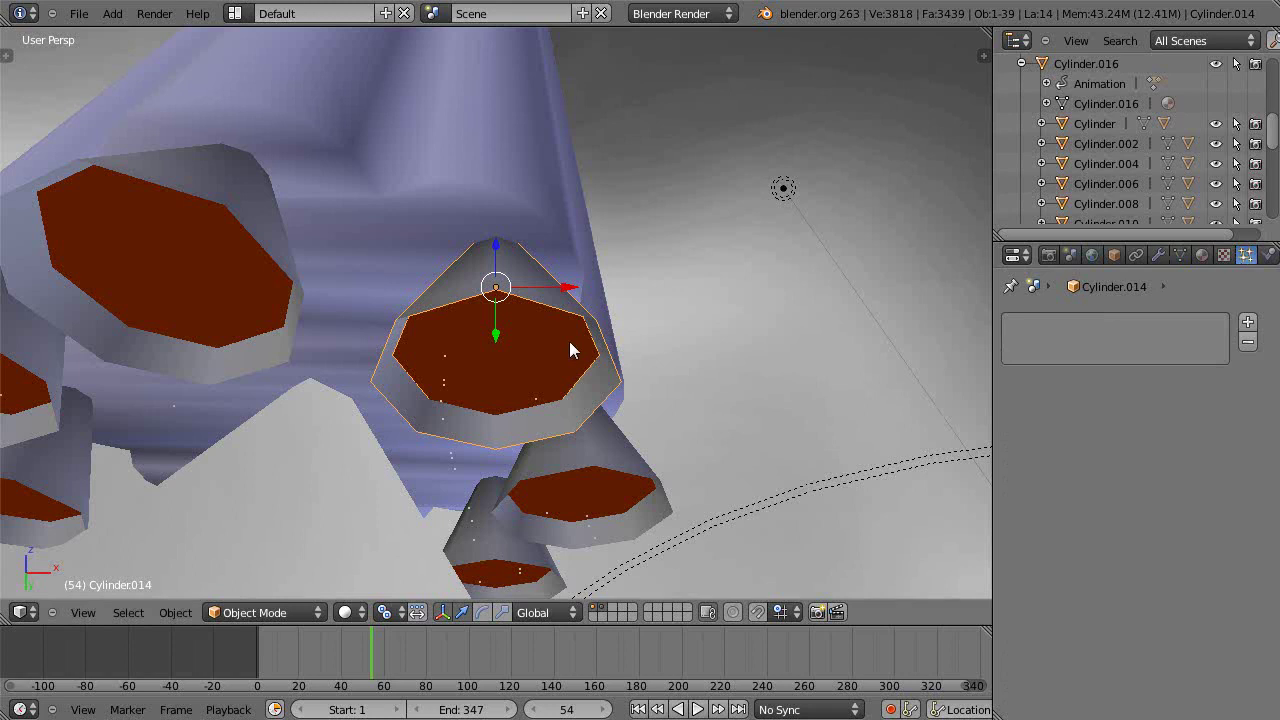
key("z")
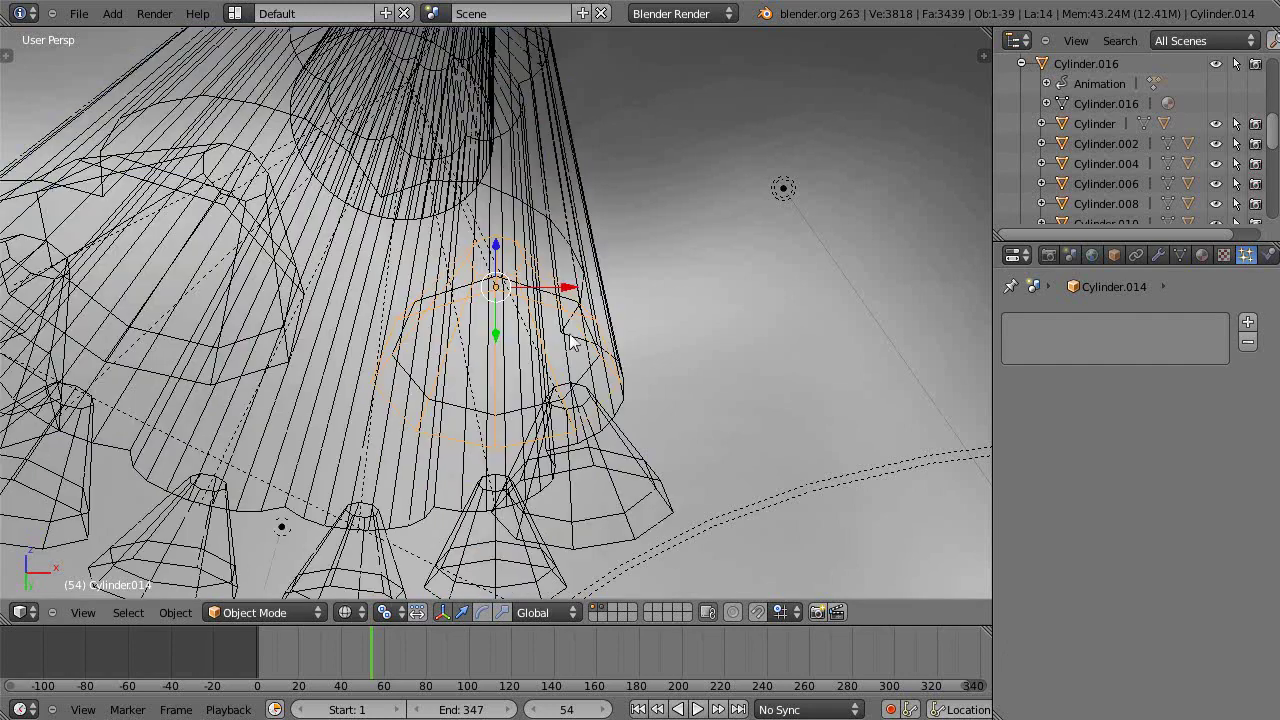
right_click(460, 293)
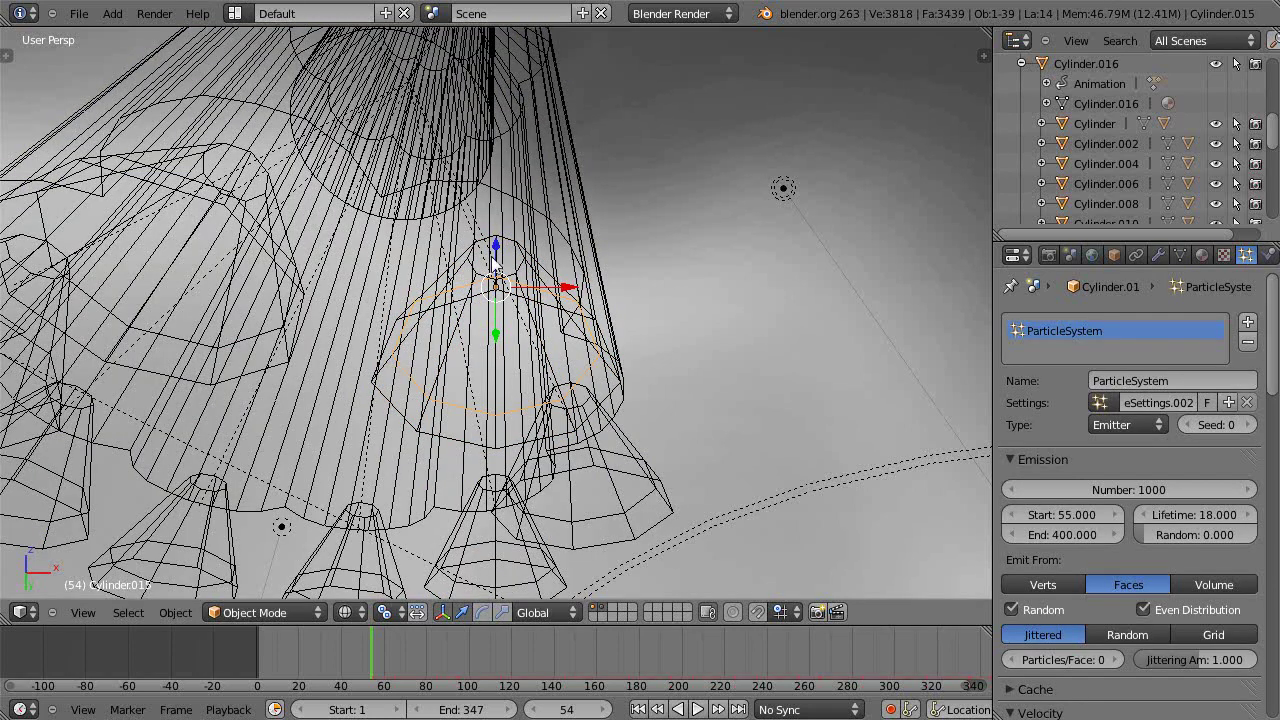
key("z")
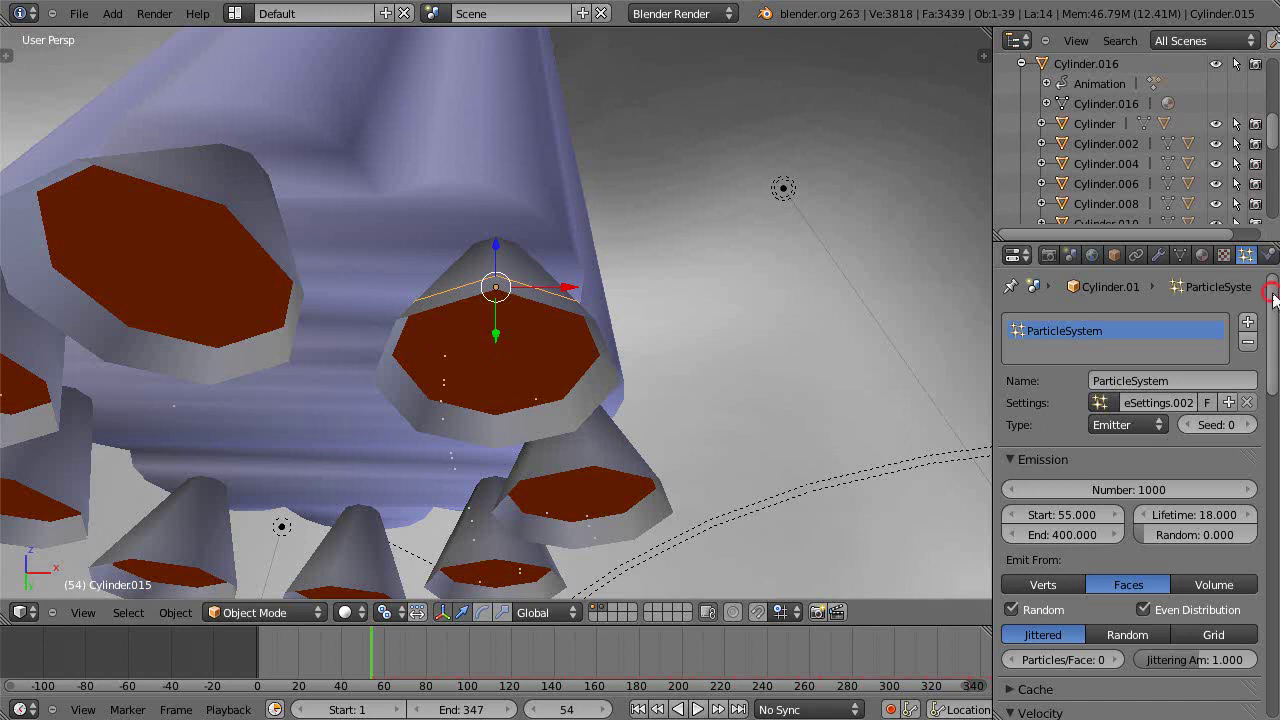
Review the disc's particle emission and velocity settings and set the transform orientation to Local.
mouse_move(1274, 296)
left_mouse_down()
mouse_move(1276, 460)
mouse_move(1276, 320)
left_mouse_up()
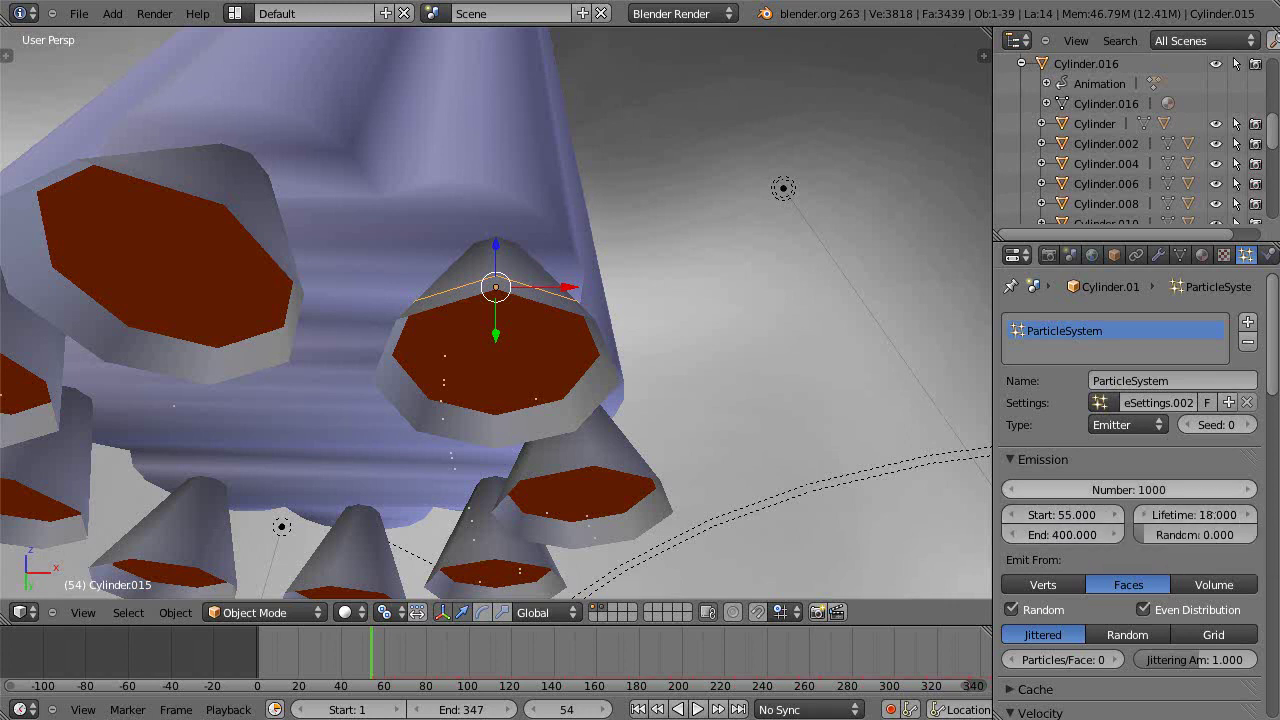
left_click_drag(1276, 362, 1267, 438)
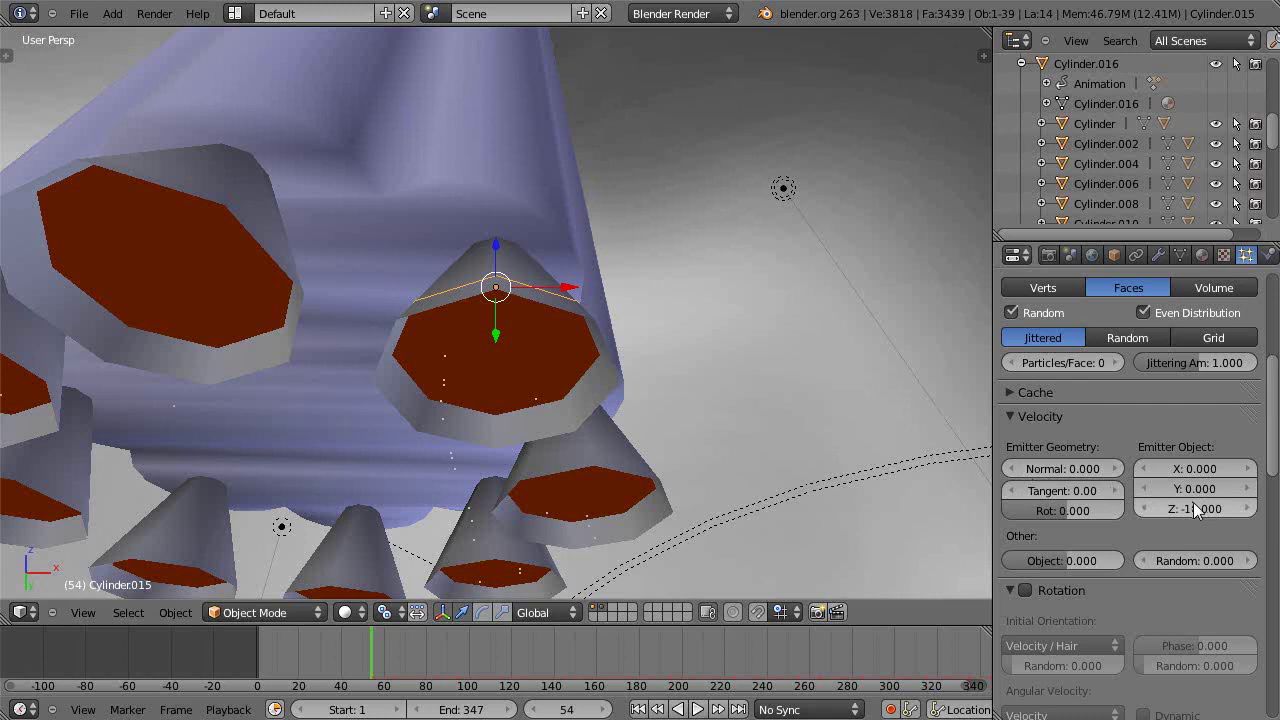
left_click(572, 619)
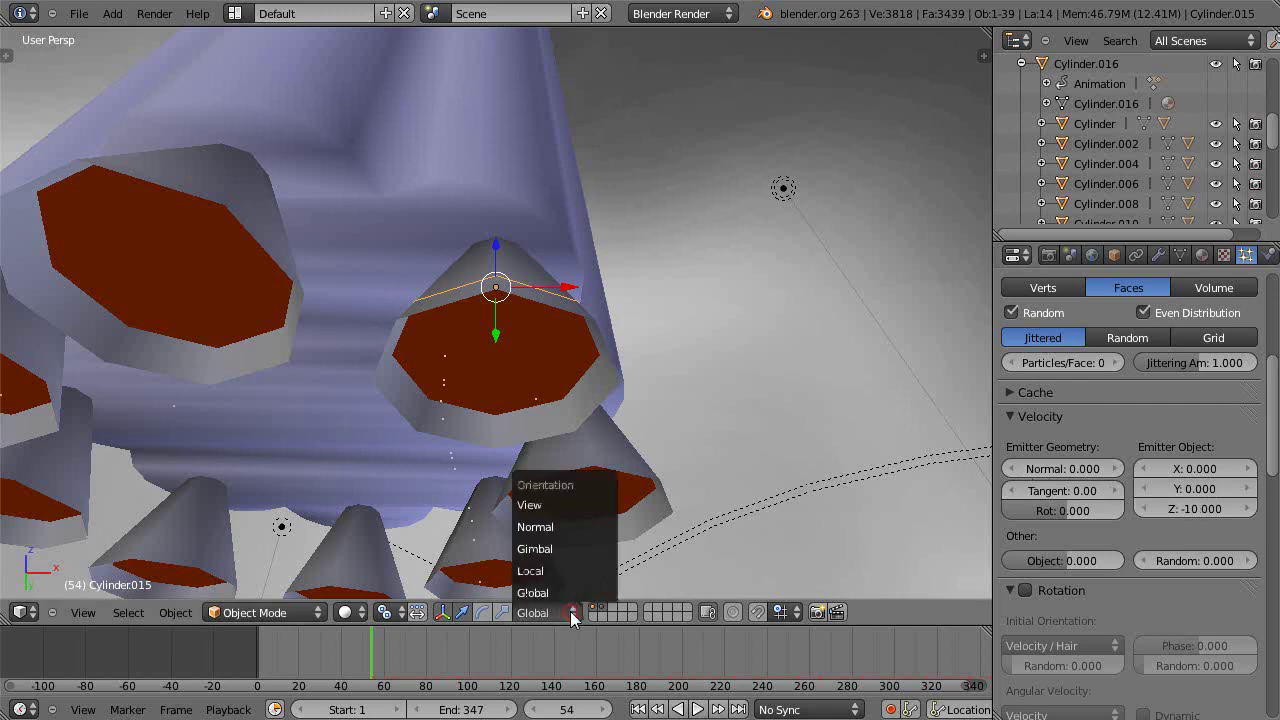
left_click(537, 572)
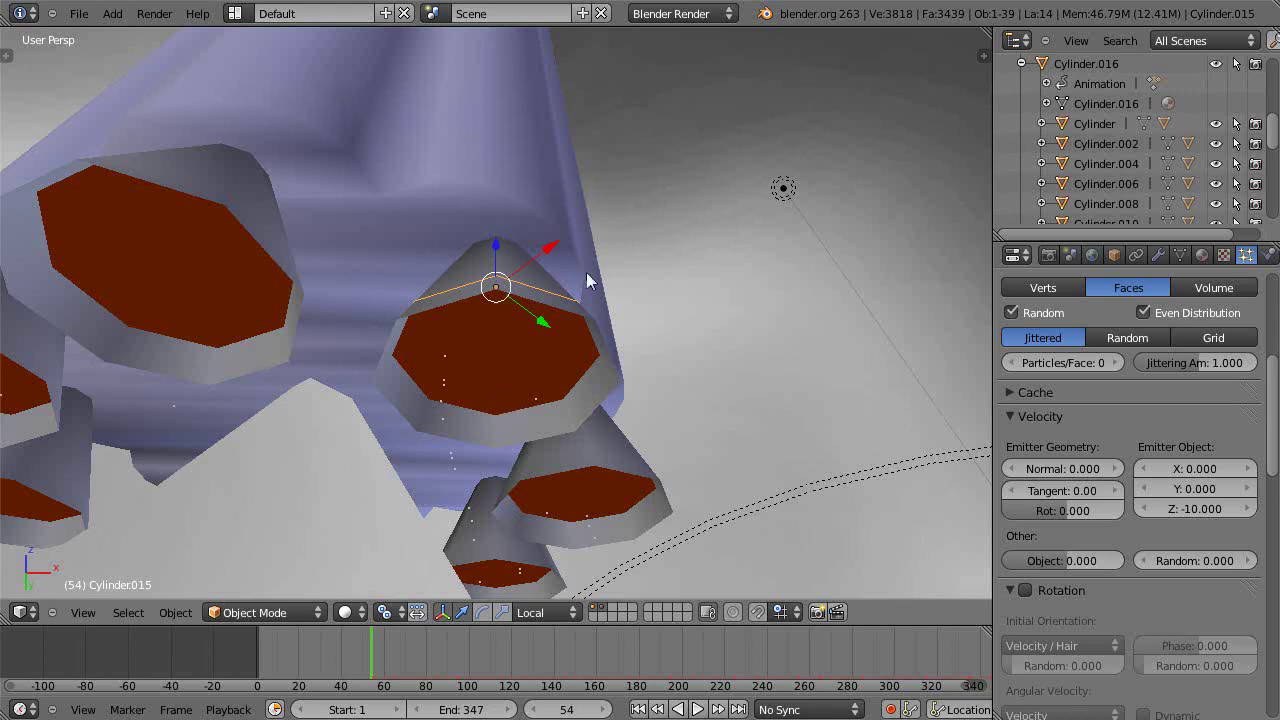
Select the grey nozzle cone surrounding the red disc and examine it from below in solid display.
scroll(559, 446, "down", 1)
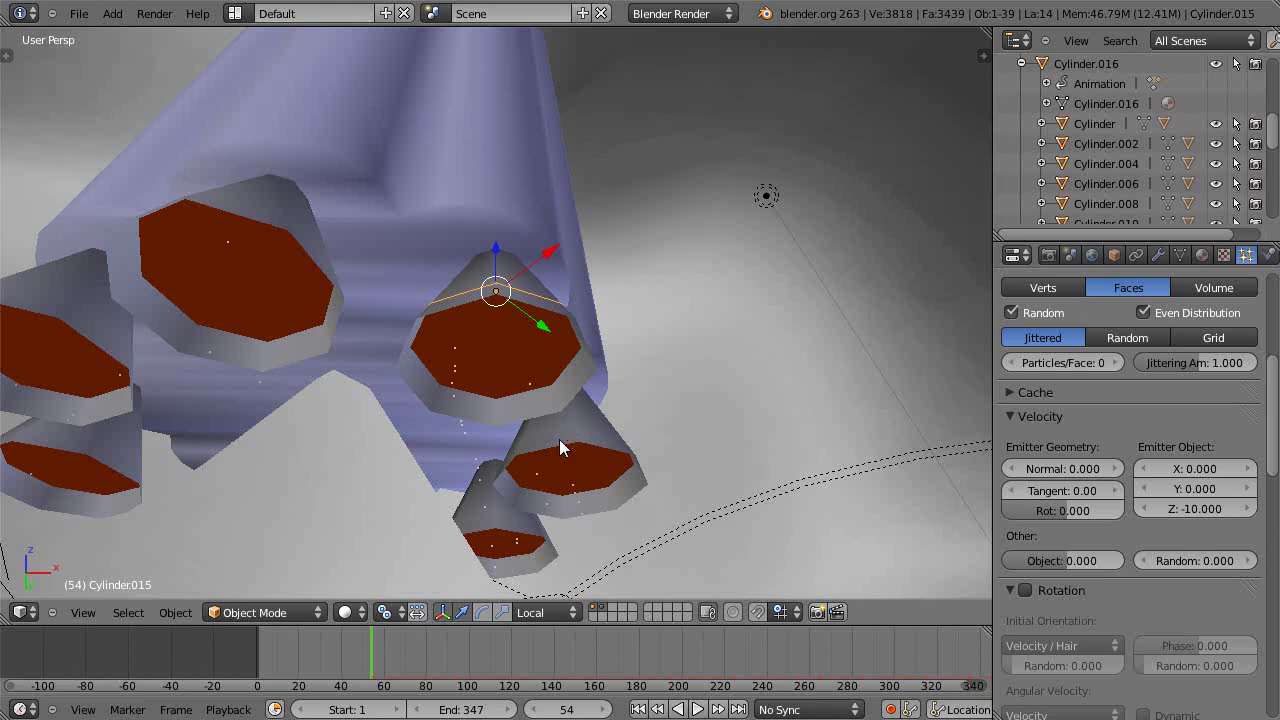
scroll(559, 439, "up", 6)
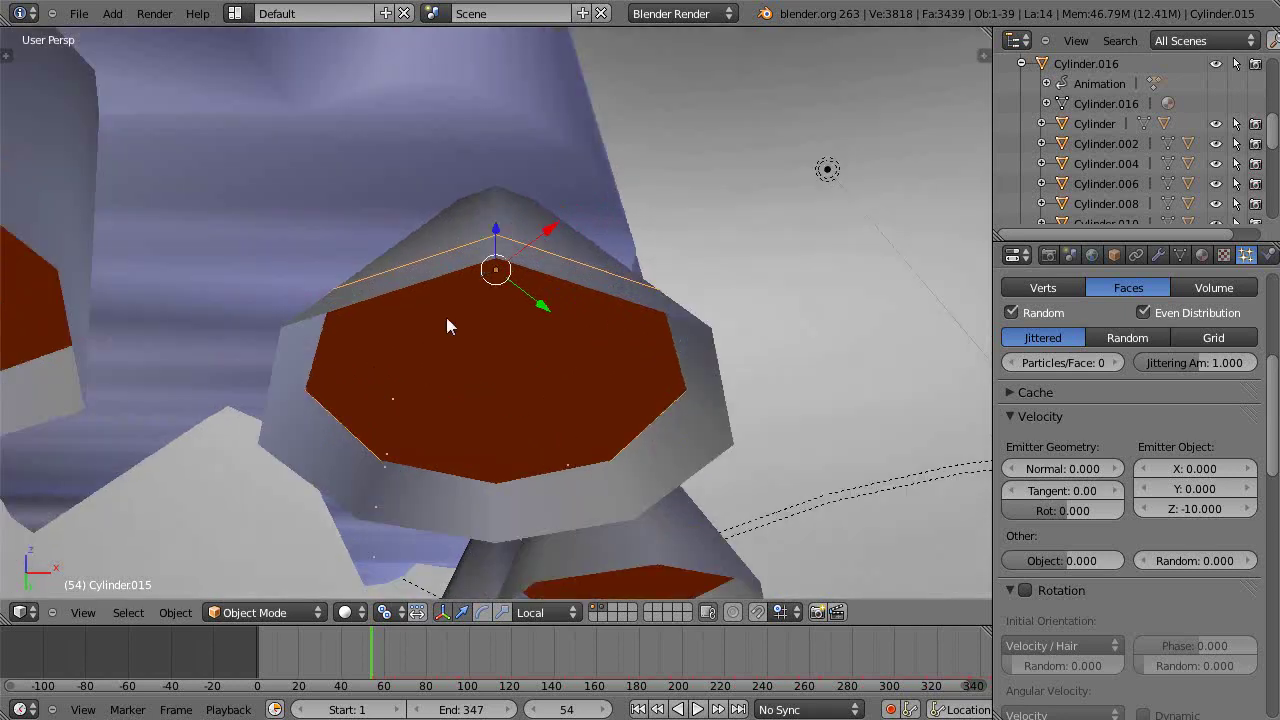
right_click(465, 262)
right_click(465, 262)
right_click(467, 268)
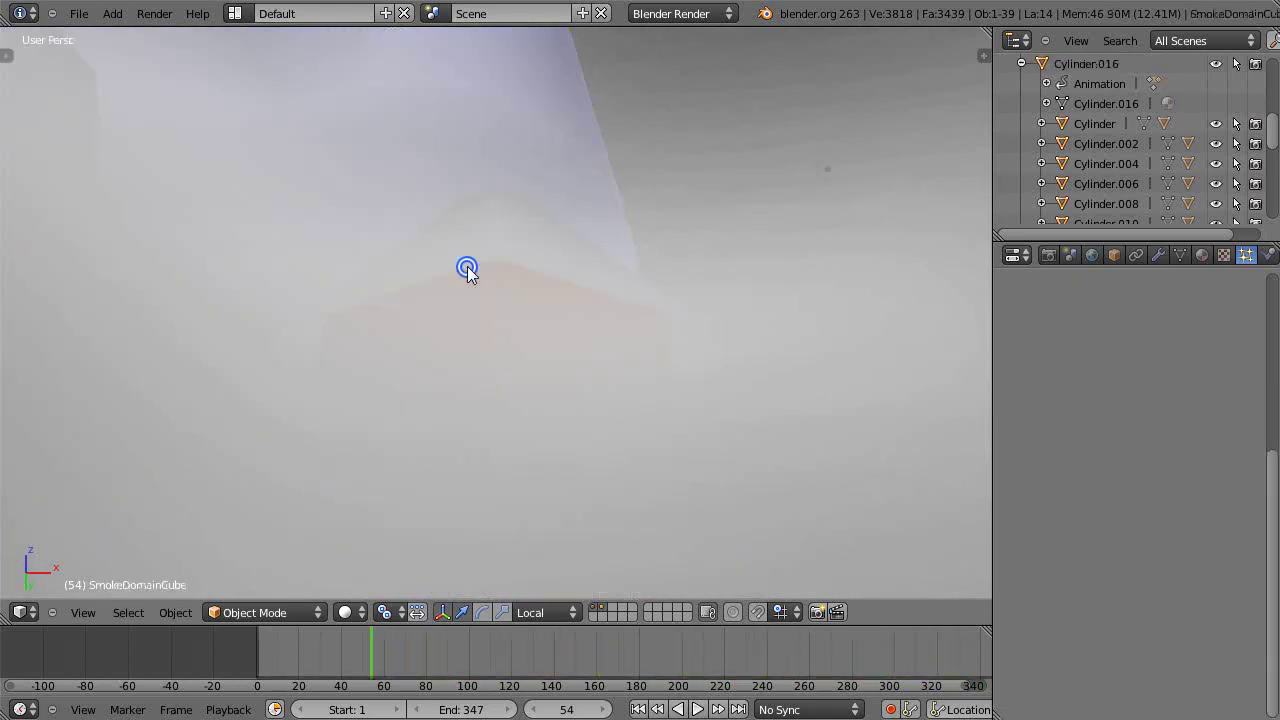
right_click(467, 268)
key("z")
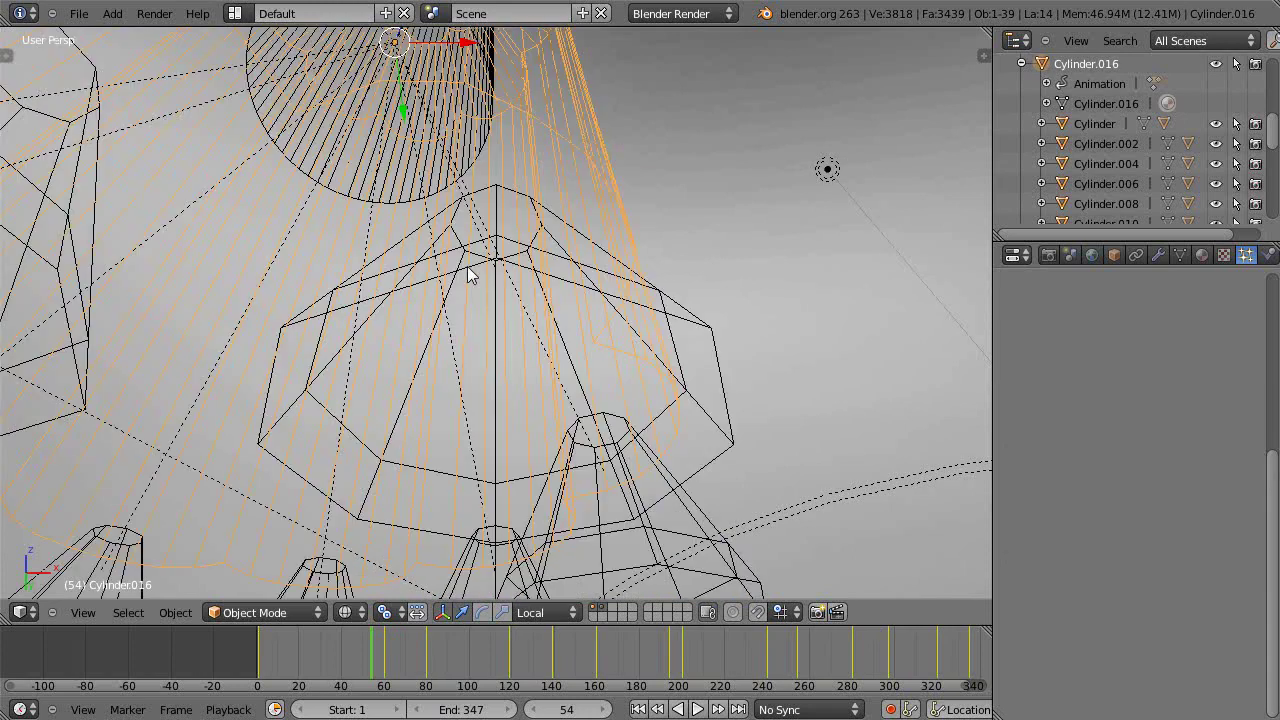
right_click(467, 266)
key("z")
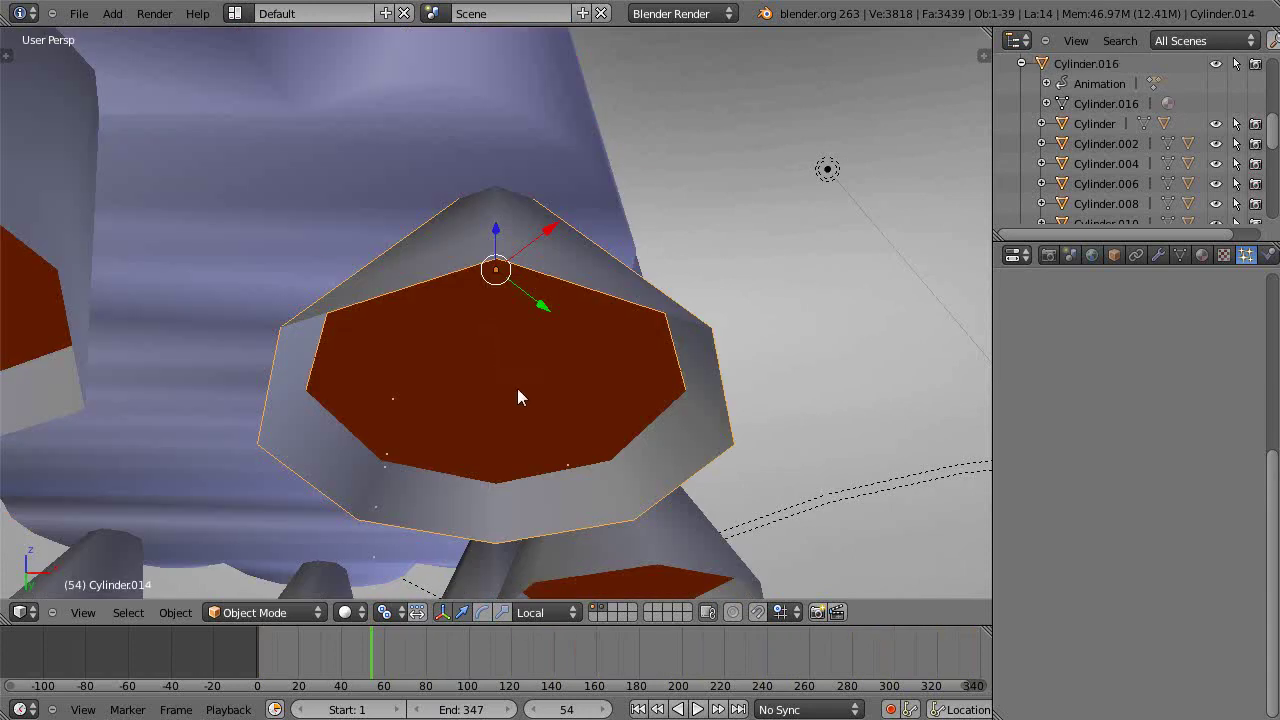
middle_click_drag(520, 394, 383, 349)
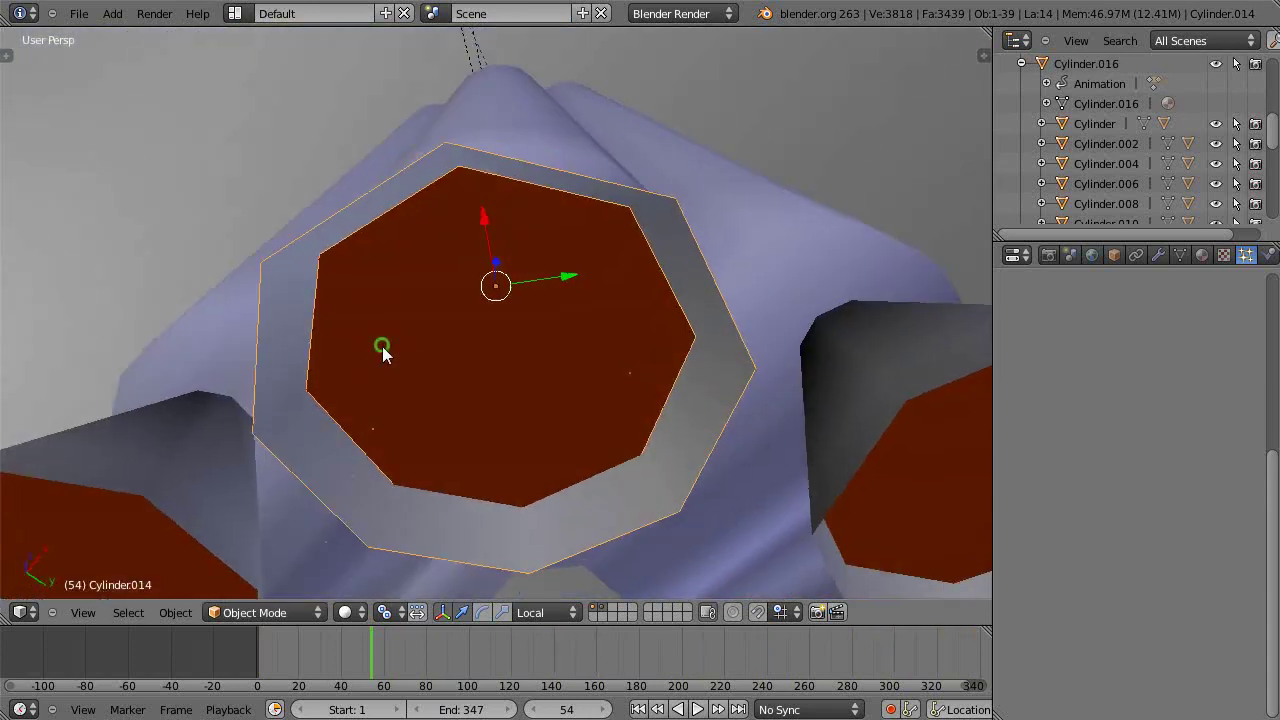
middle_click_drag(477, 371, 629, 434)
Move the timeline to frame 40 and inspect the engine nozzles in textured display.
left_click_drag(419, 647, 342, 652)
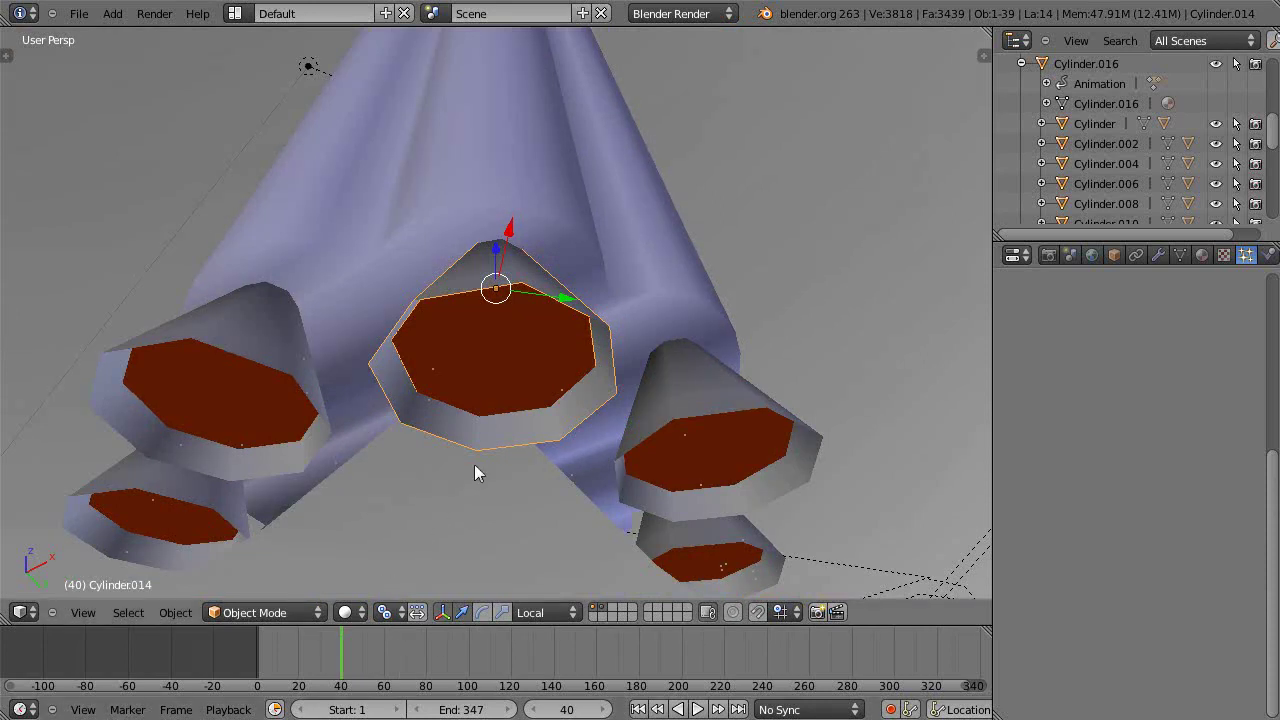
key("shift+z")
scroll(497, 493, "up", 6)
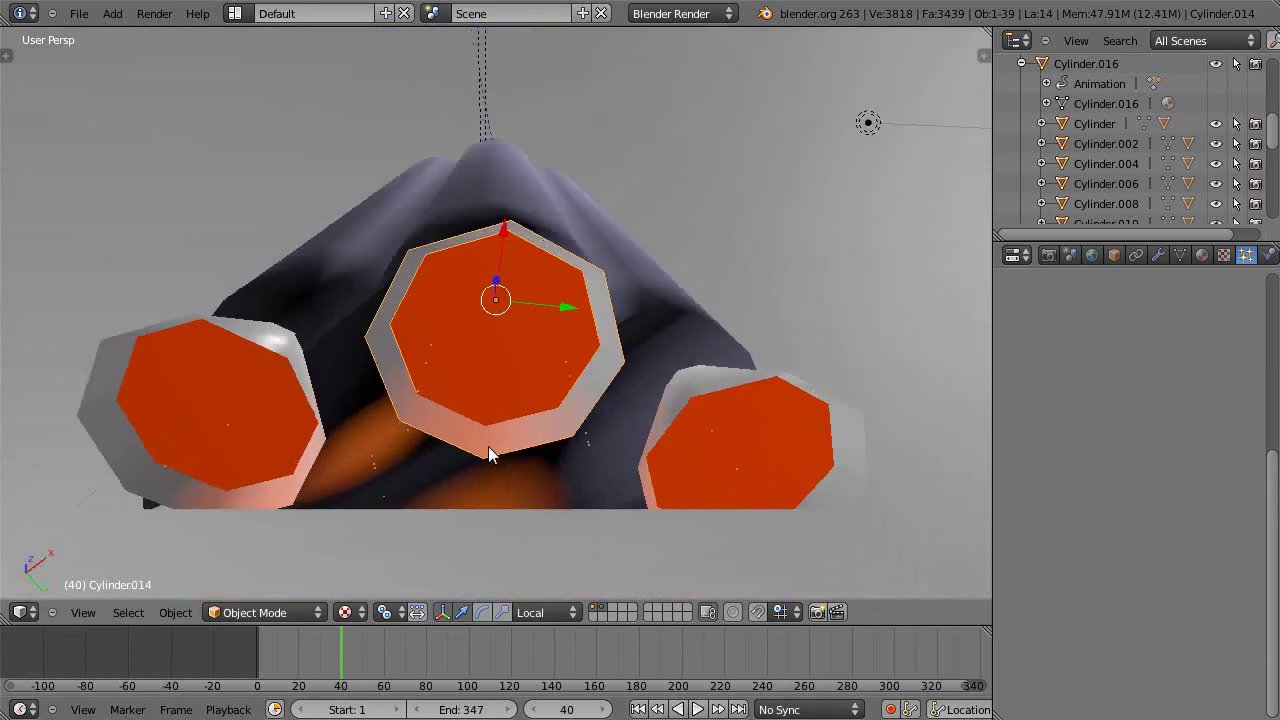
scroll(515, 466, "down", 6)
middle_click_drag(434, 500, 494, 531)
Go to frame 17 and examine the textured nozzles and their glowing inner discs up close.
left_click(292, 651)
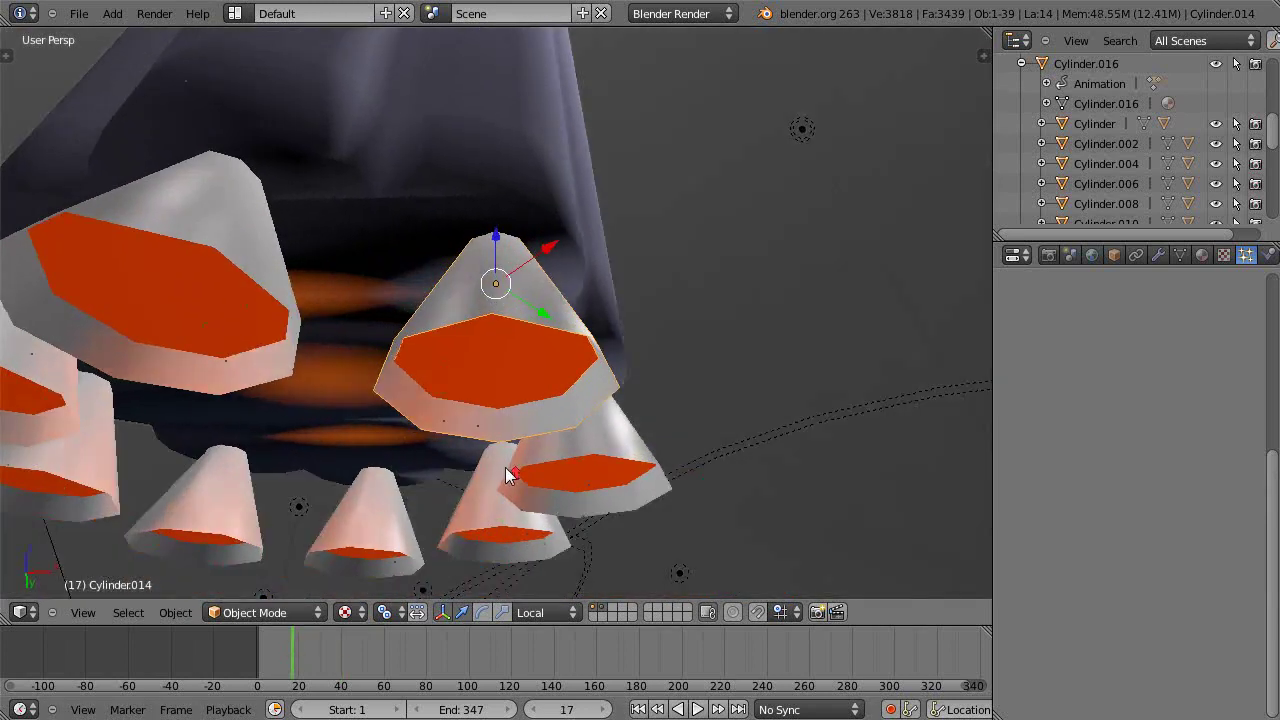
scroll(507, 466, "up", 6)
scroll(431, 465, "down", 6)
scroll(526, 466, "up", 3)
scroll(600, 500, "up", 2)
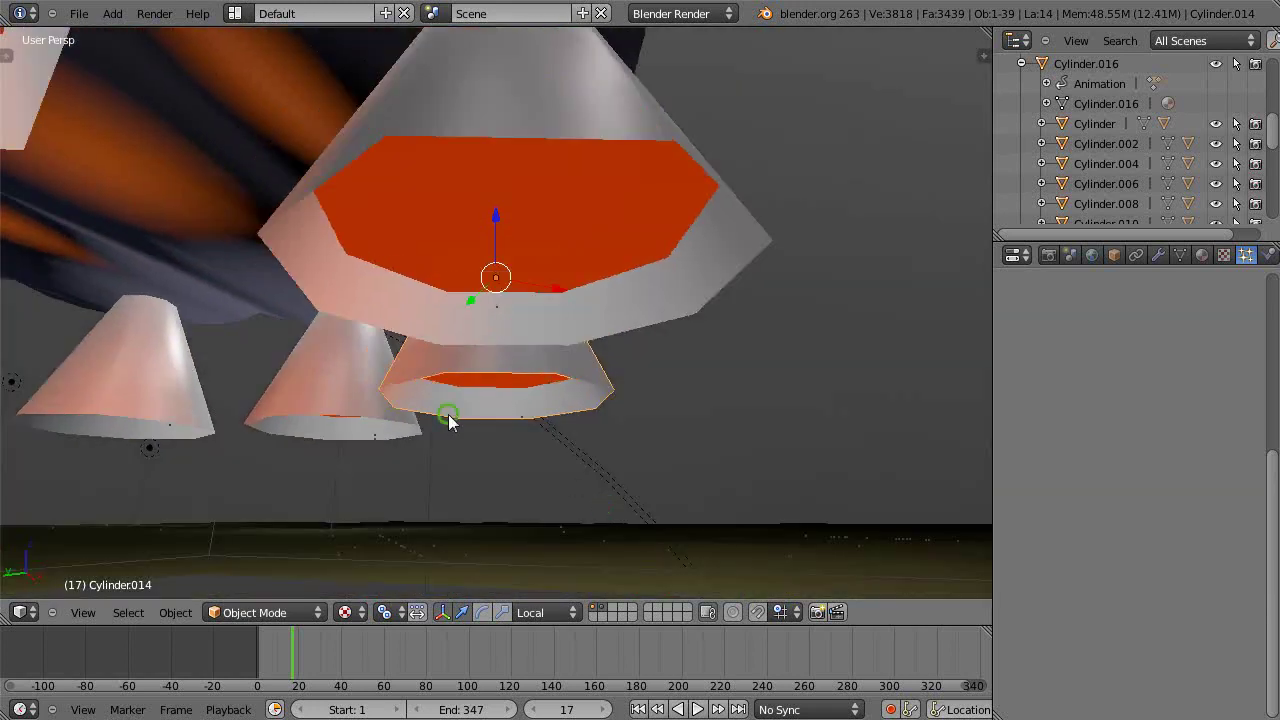
middle_click_drag(448, 420, 497, 383)
Inspect the selected nozzle's structure in wireframe display from the side and from below.
key("z")
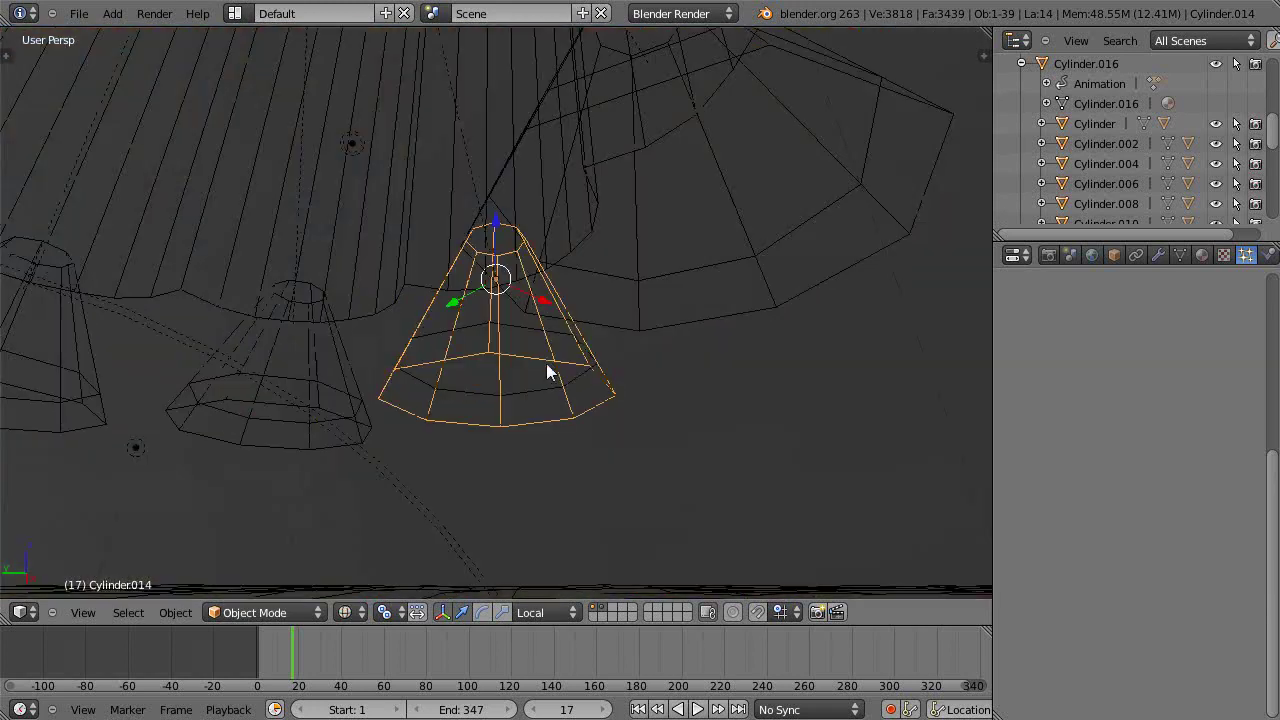
scroll(552, 395, "up", 3)
middle_click_drag(552, 356, 554, 286)
scroll(554, 286, "down", 3)
middle_click_drag(555, 333, 417, 534)
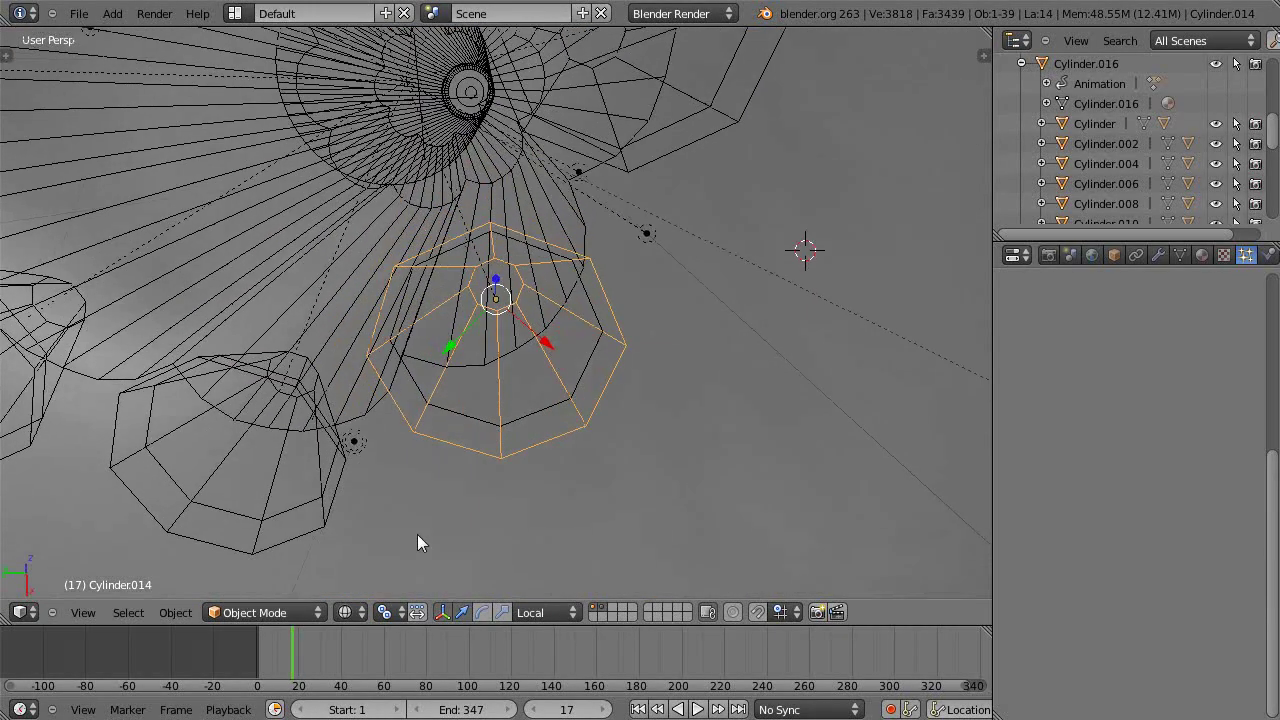
At frame 88, select the emitter disc inside the neighbouring nozzle, and return the timeline to frame 18.
left_click_drag(273, 660, 443, 663)
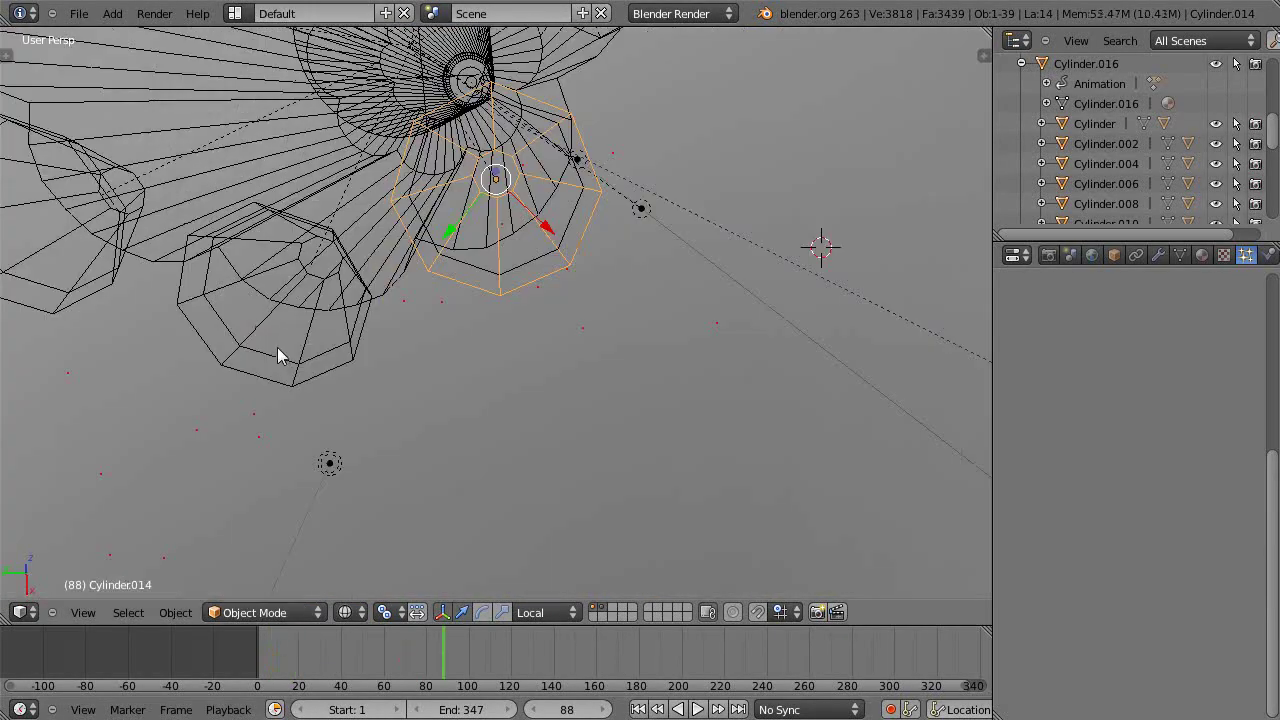
right_click(280, 365)
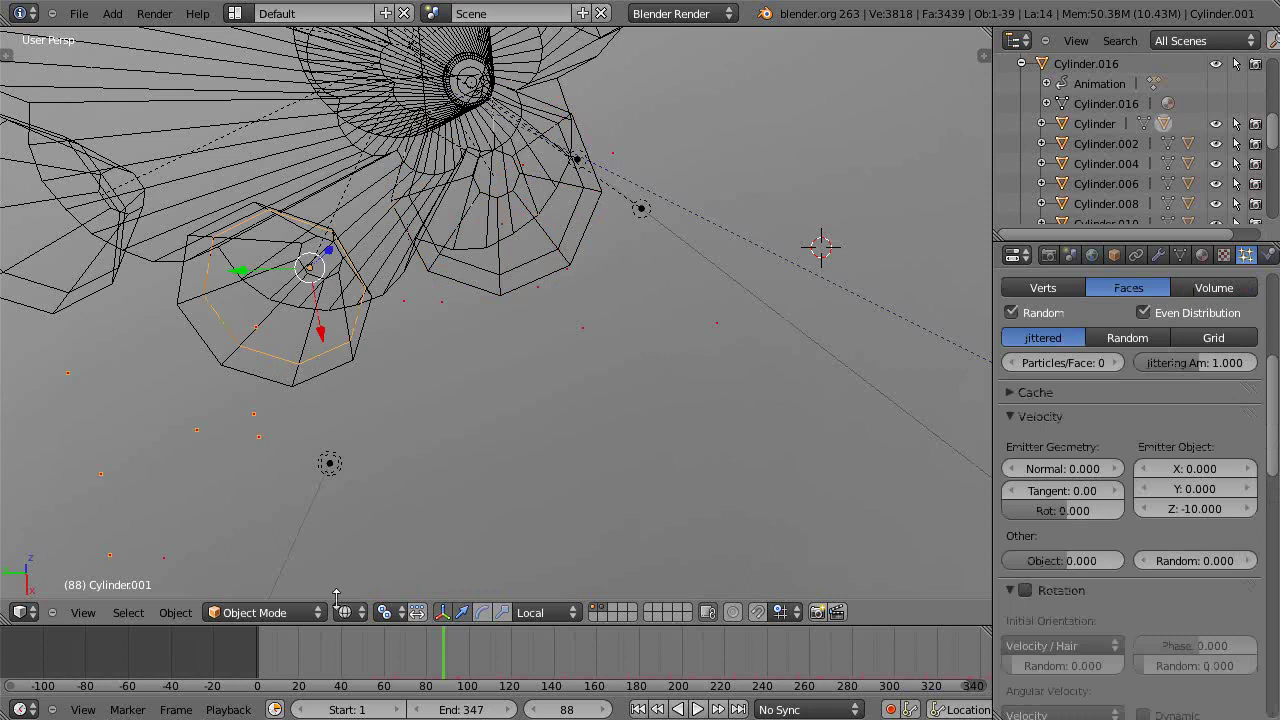
left_click(294, 655)
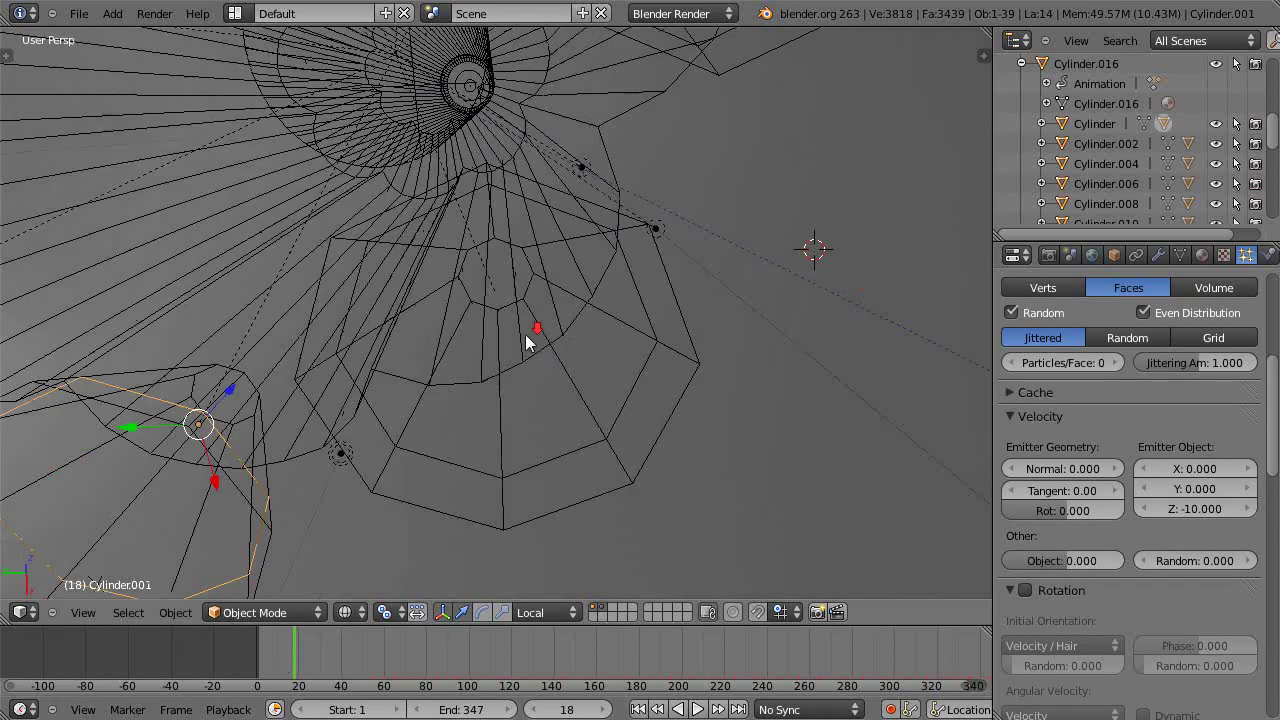
Select the RocketSmoke object from the object list and examine how its particles spread around the rocket base.
scroll(1083, 143, "down", 5)
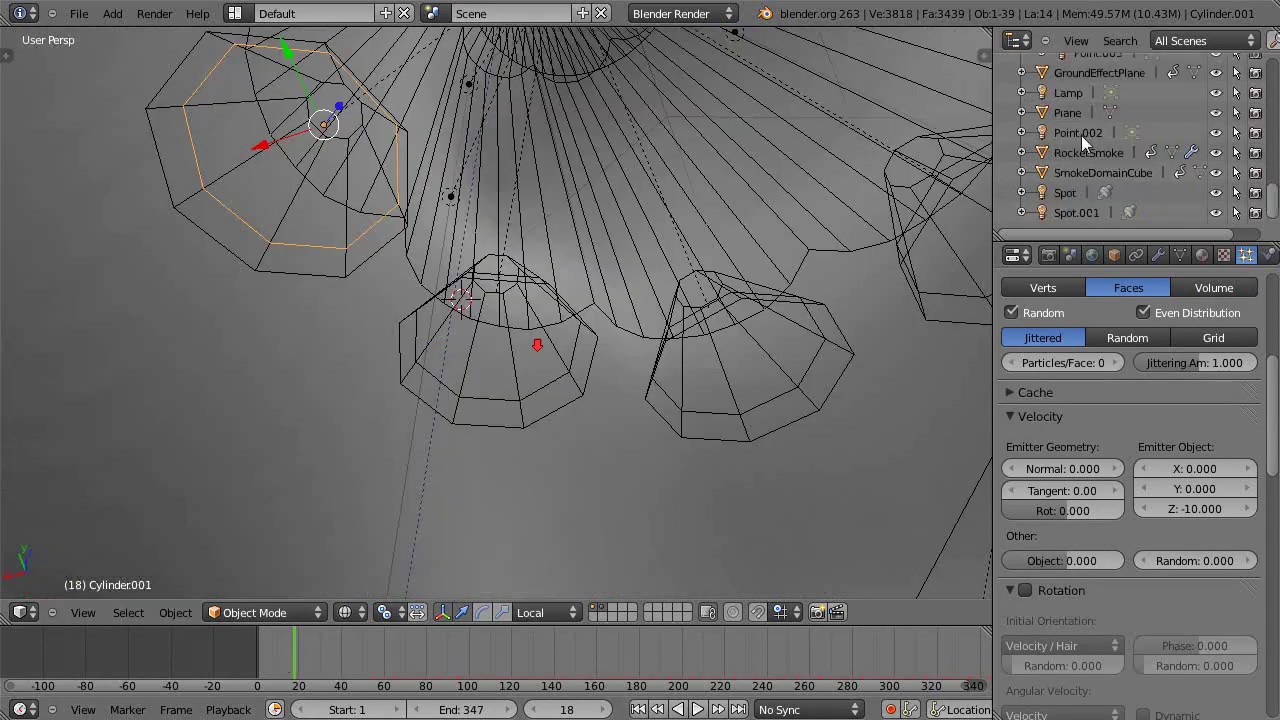
left_click(1085, 152)
scroll(538, 300, "down", 4)
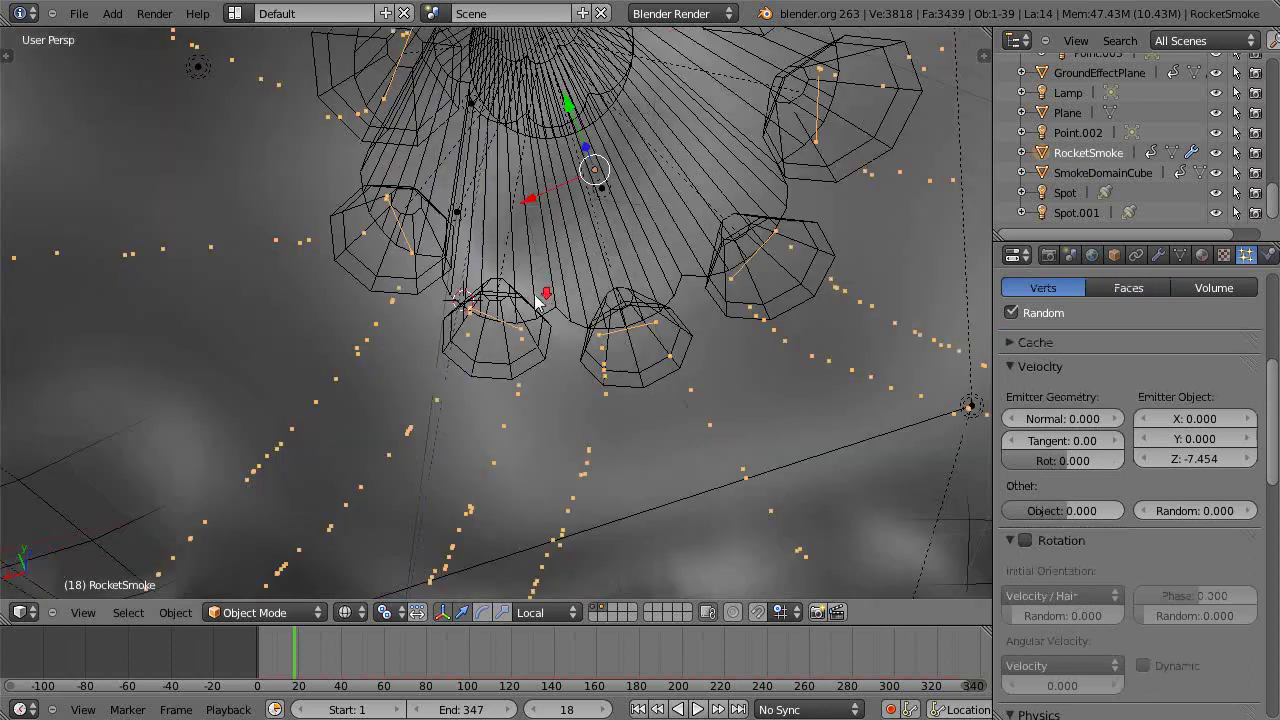
scroll(571, 272, "down", 2)
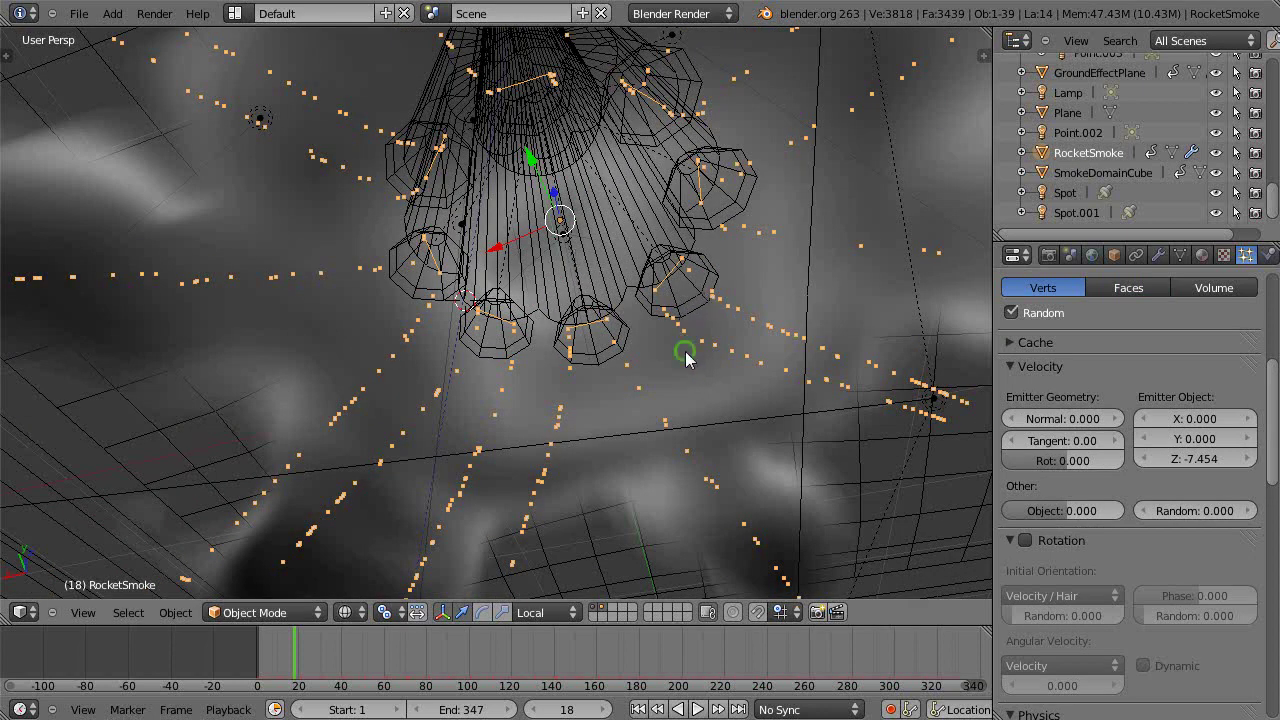
middle_click_drag(686, 358, 585, 486)
scroll(567, 434, "down", 6)
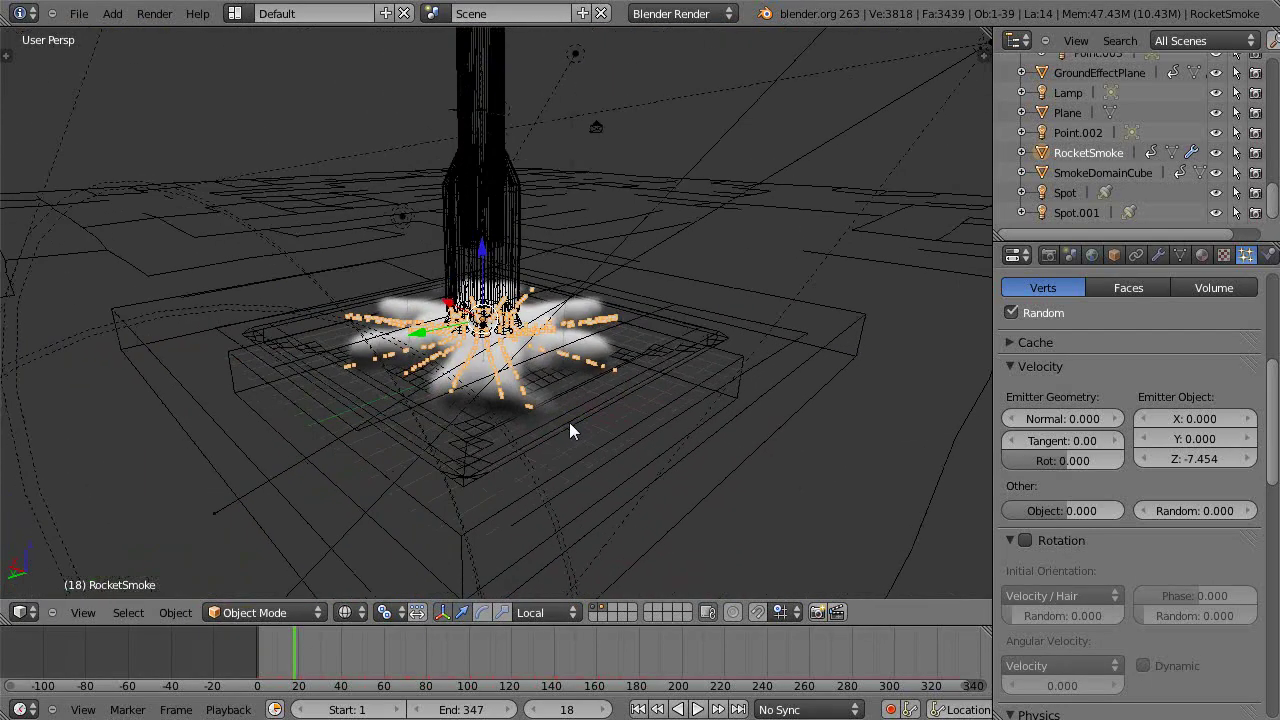
middle_click_drag(569, 431, 590, 470)
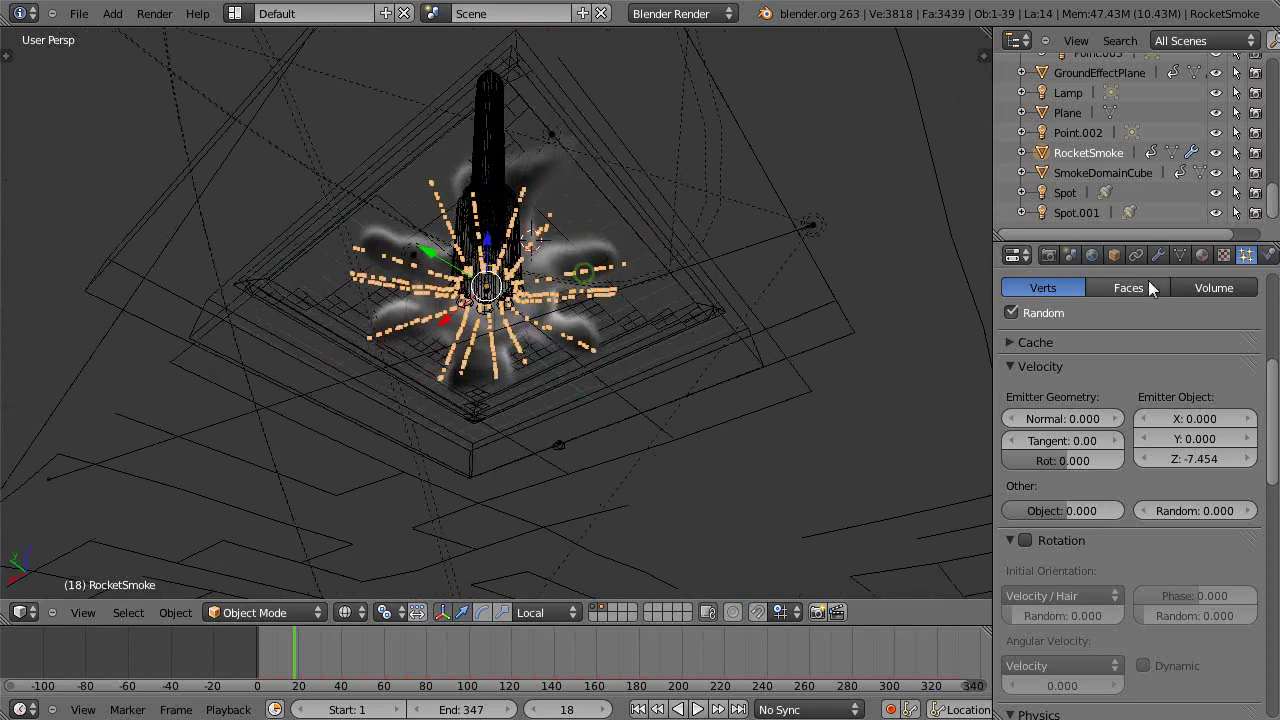
Display RocketSmoke's physics settings and examine its smoke flow options alongside the emitter planes inside the nozzles.
left_click(1268, 256)
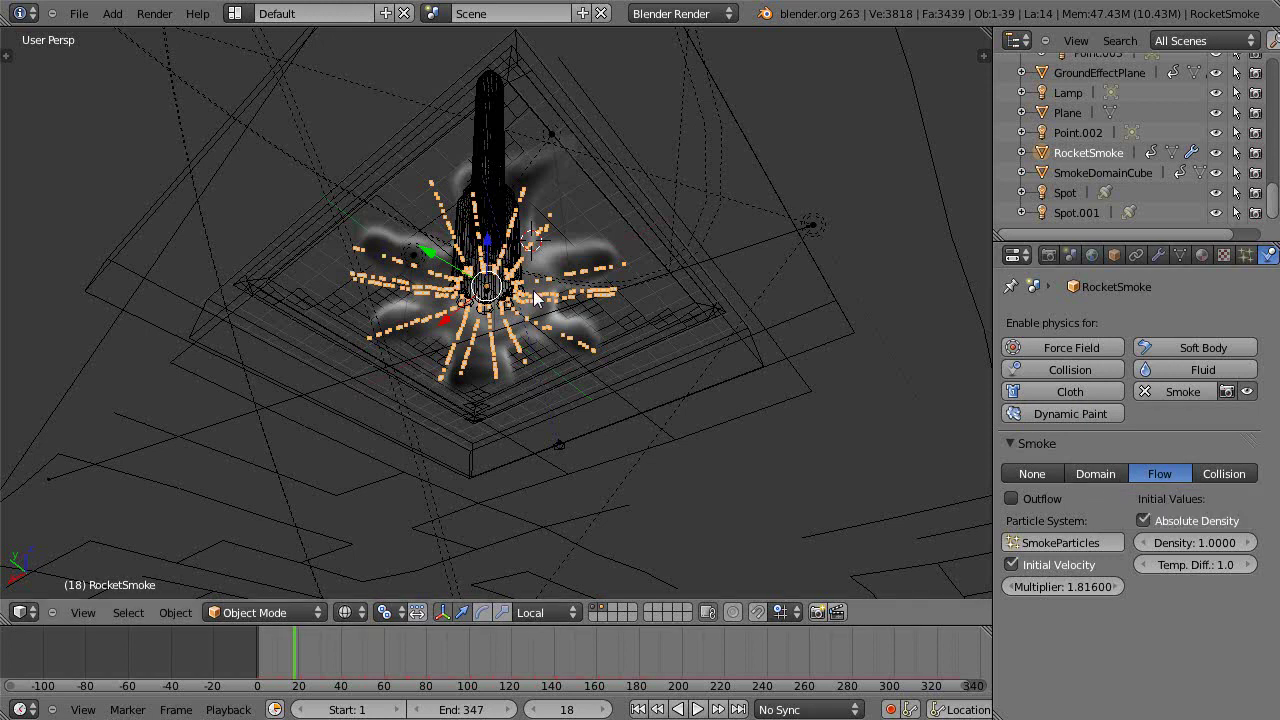
scroll(533, 290, "up", 8)
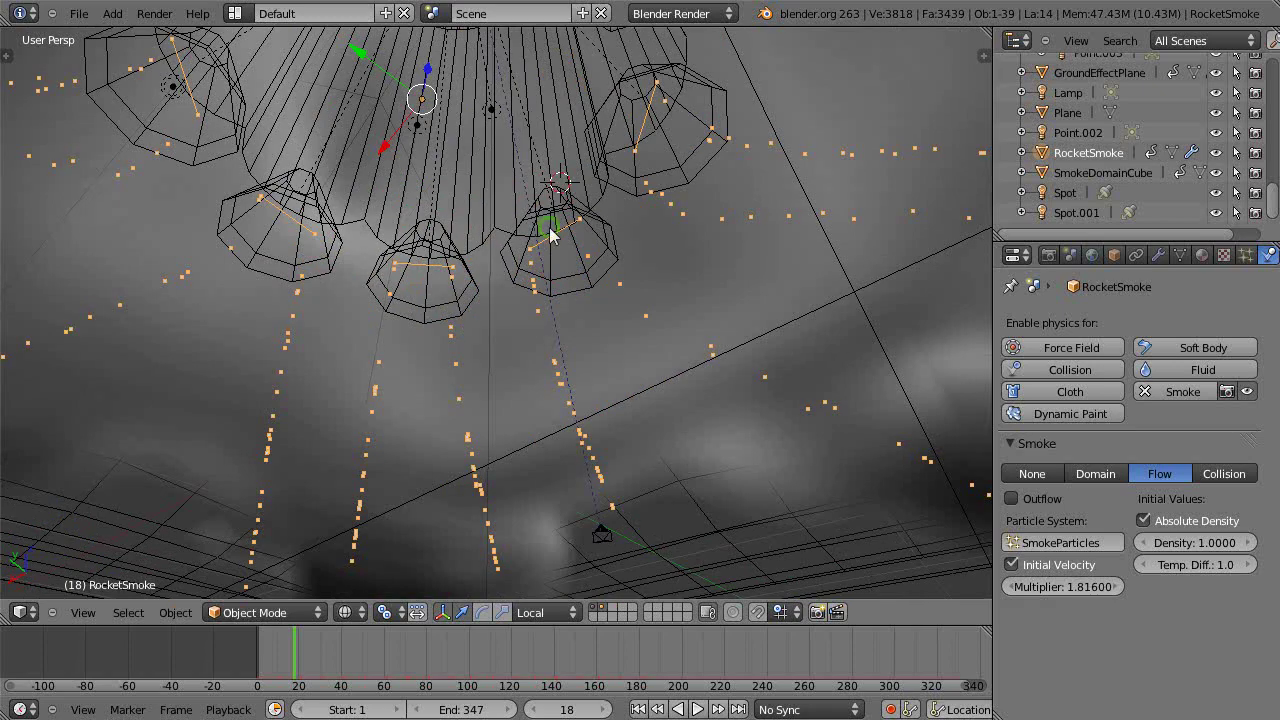
middle_click_drag(550, 233, 606, 371)
mouse_move(557, 303)
middle_mouse_down()
mouse_move(560, 263)
mouse_move(572, 290)
middle_mouse_up()
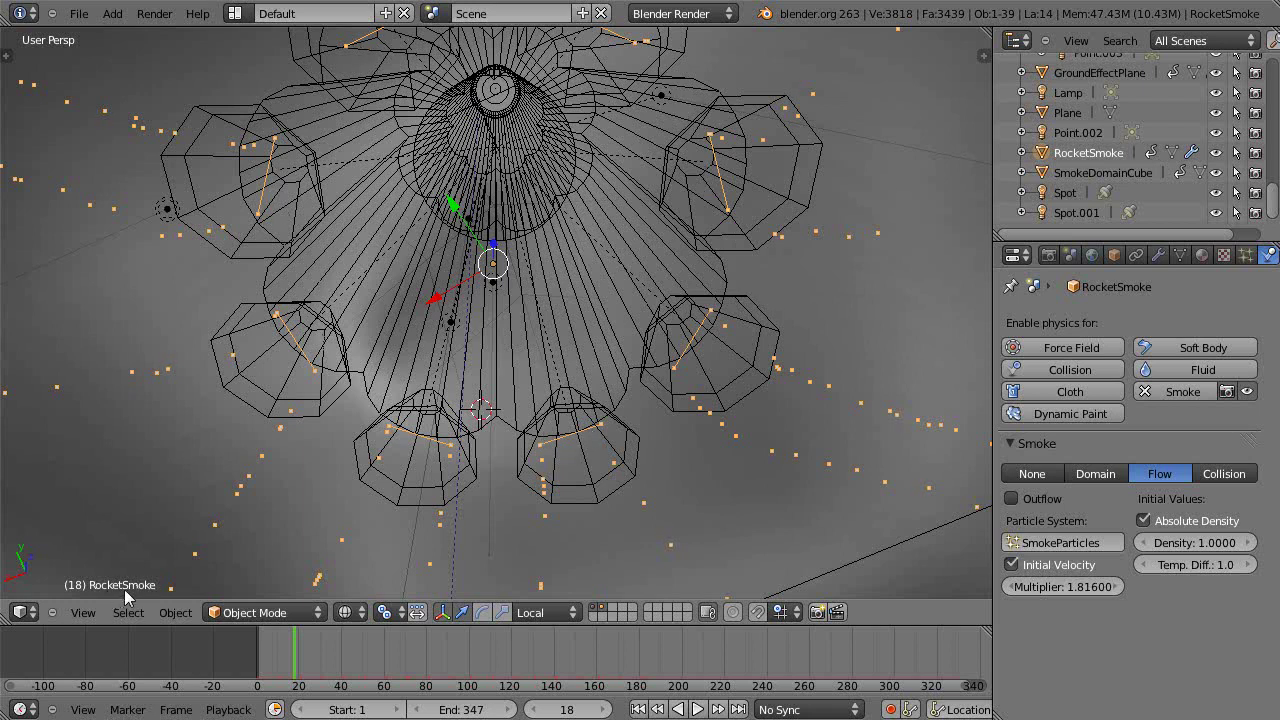
middle_click_drag(137, 586, 570, 414)
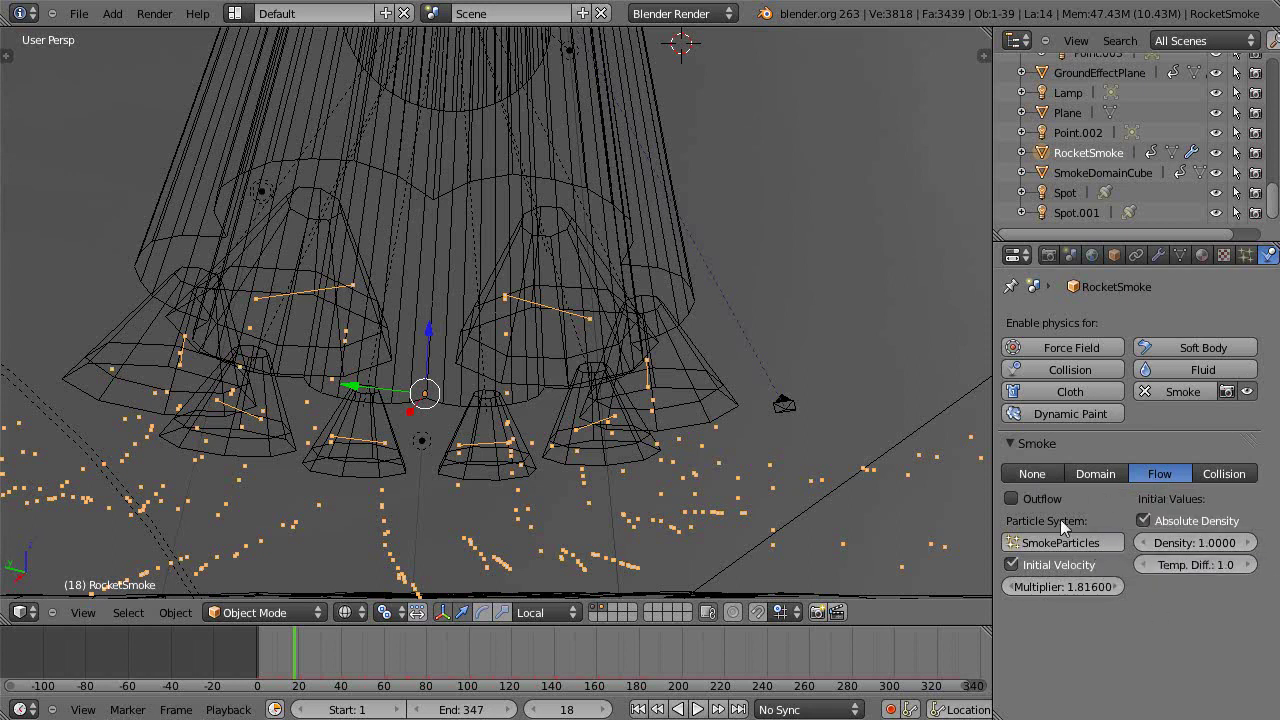
scroll(626, 386, "down", 5)
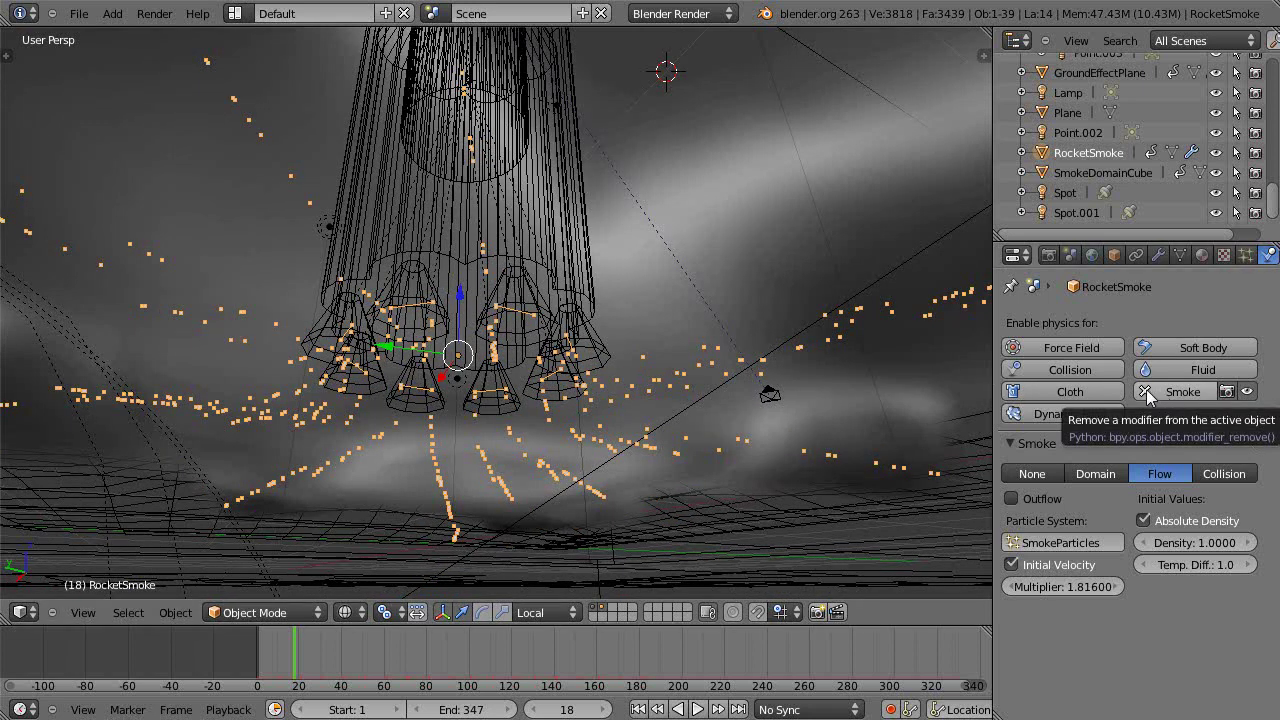
Remove the smoke physics from RocketSmoke, add it again with the Flow type, and undo these changes.
left_click(1145, 392)
left_click(1147, 393)
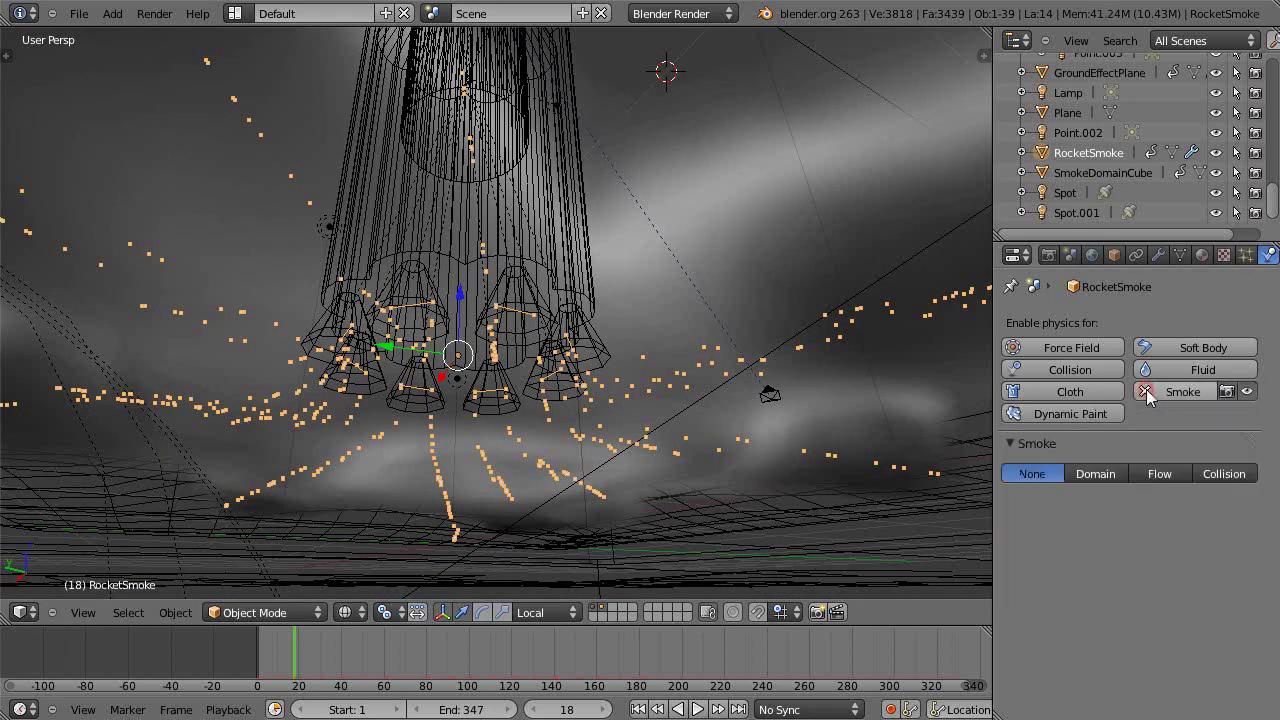
left_click(1159, 476)
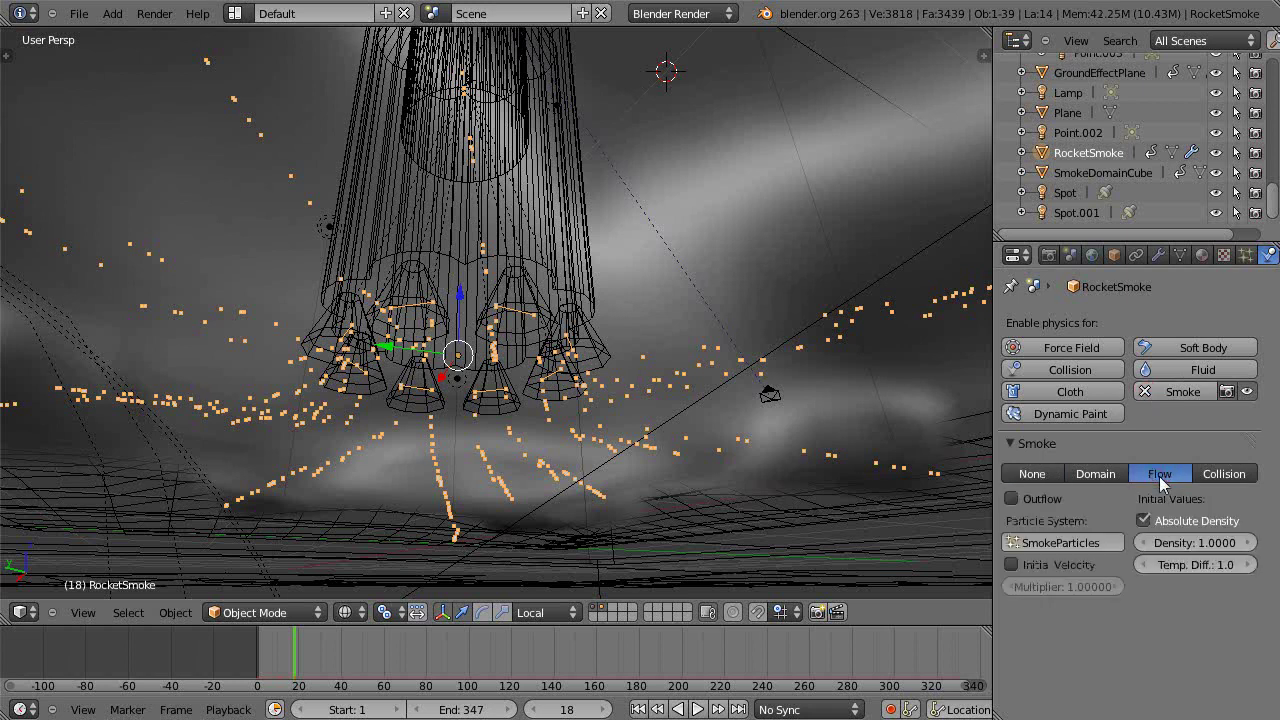
left_click_drag(1138, 587, 1148, 587)
key("ctrl+z")
key("ctrl+shift+z")
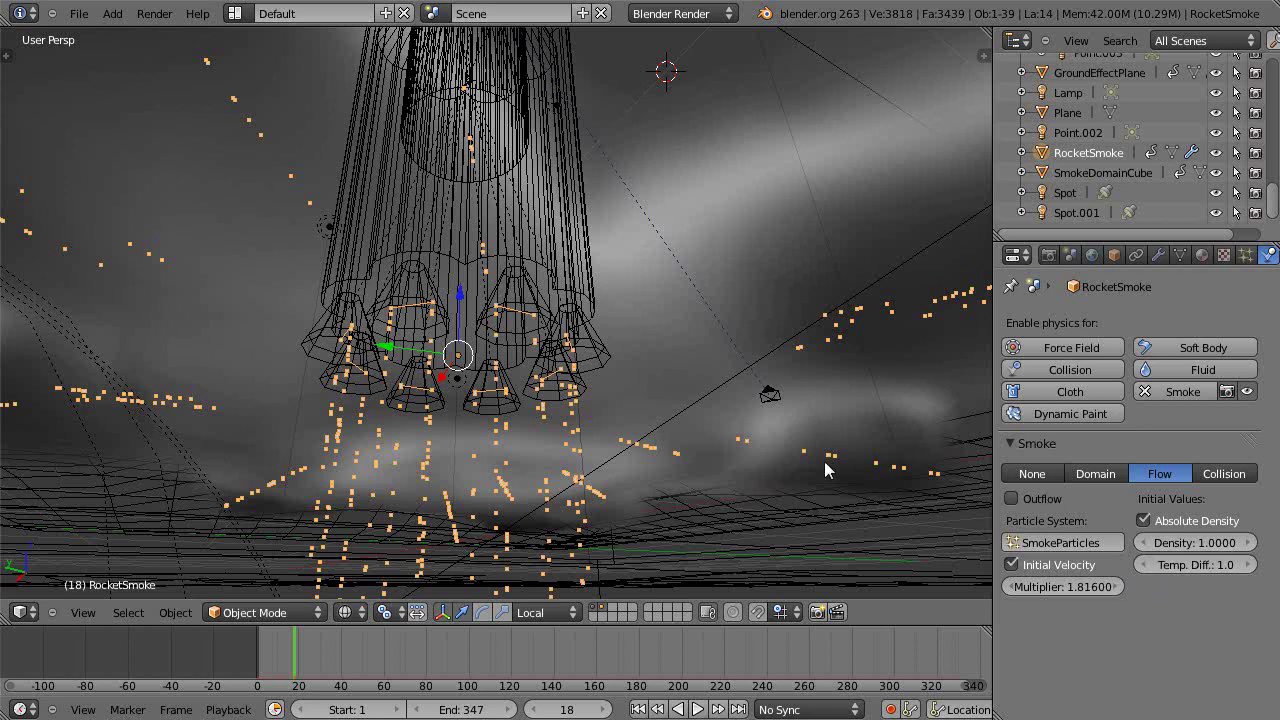
Examine the RocketSmoke emitter planes inside the nozzles and the particle streams falling from them.
scroll(540, 437, "up", 2)
scroll(540, 437, "up", 2)
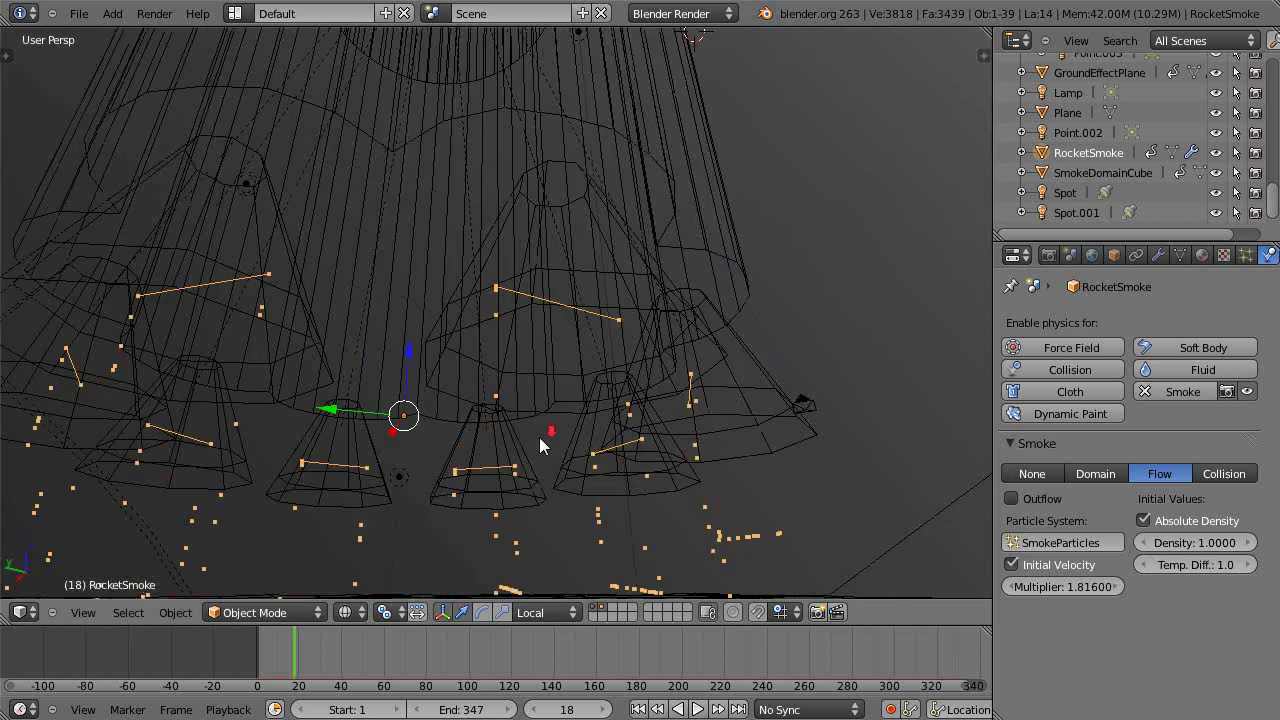
scroll(500, 372, "down", 3)
scroll(505, 305, "up", 2)
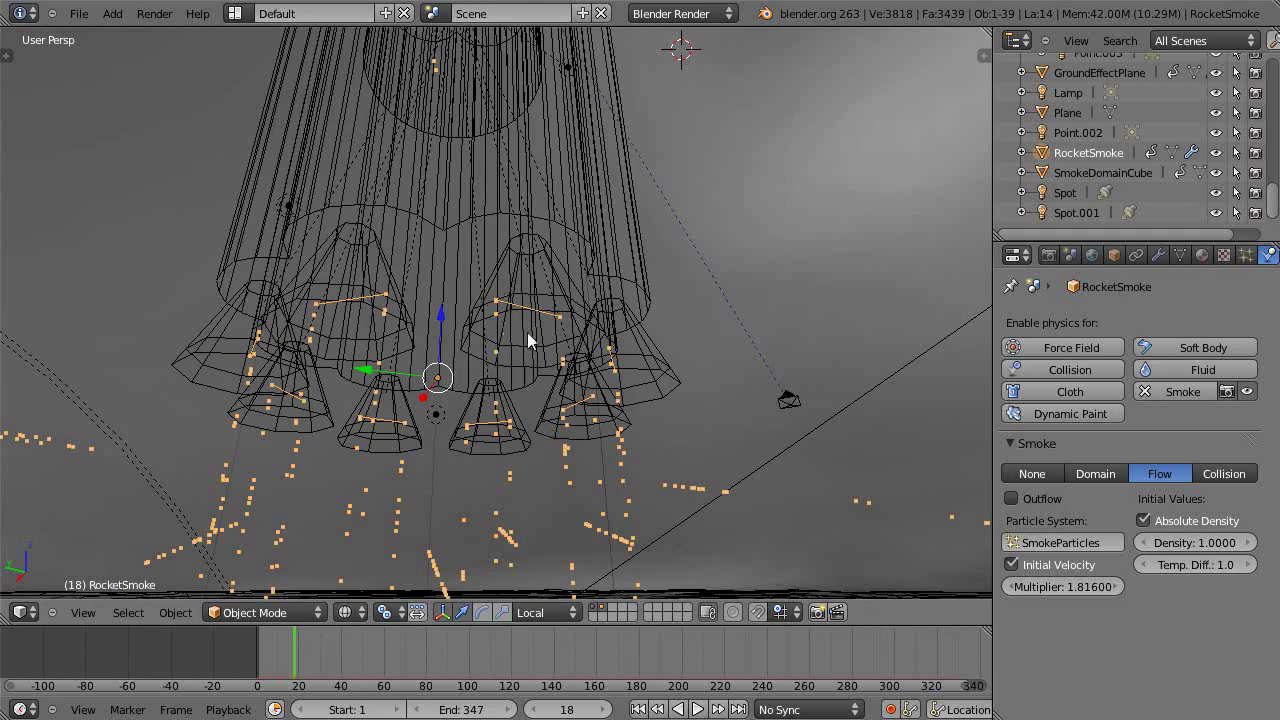
middle_click_drag(527, 332, 532, 263)
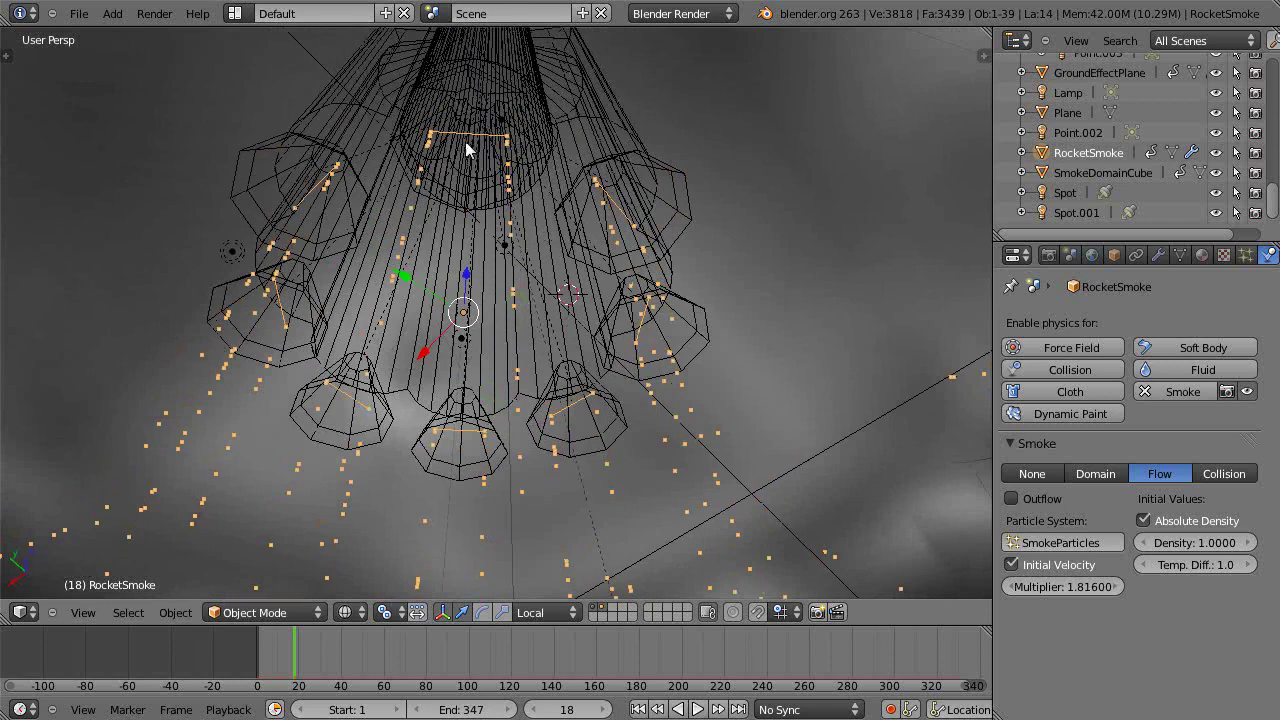
middle_click_drag(532, 237, 574, 318)
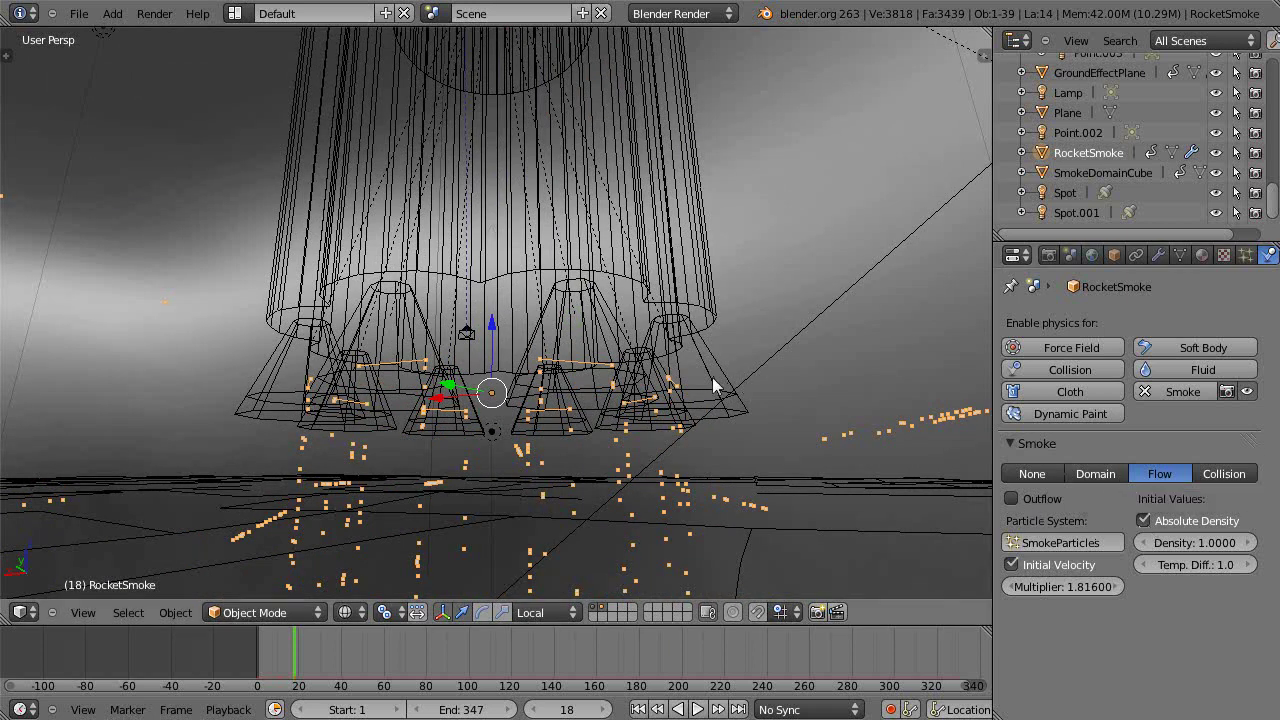
Select the smoke domain cube around the launch pad and examine its domain settings and the smoke cloud.
scroll(716, 385, "down", 4)
middle_click_drag(760, 391, 720, 457)
scroll(767, 428, "down", 3)
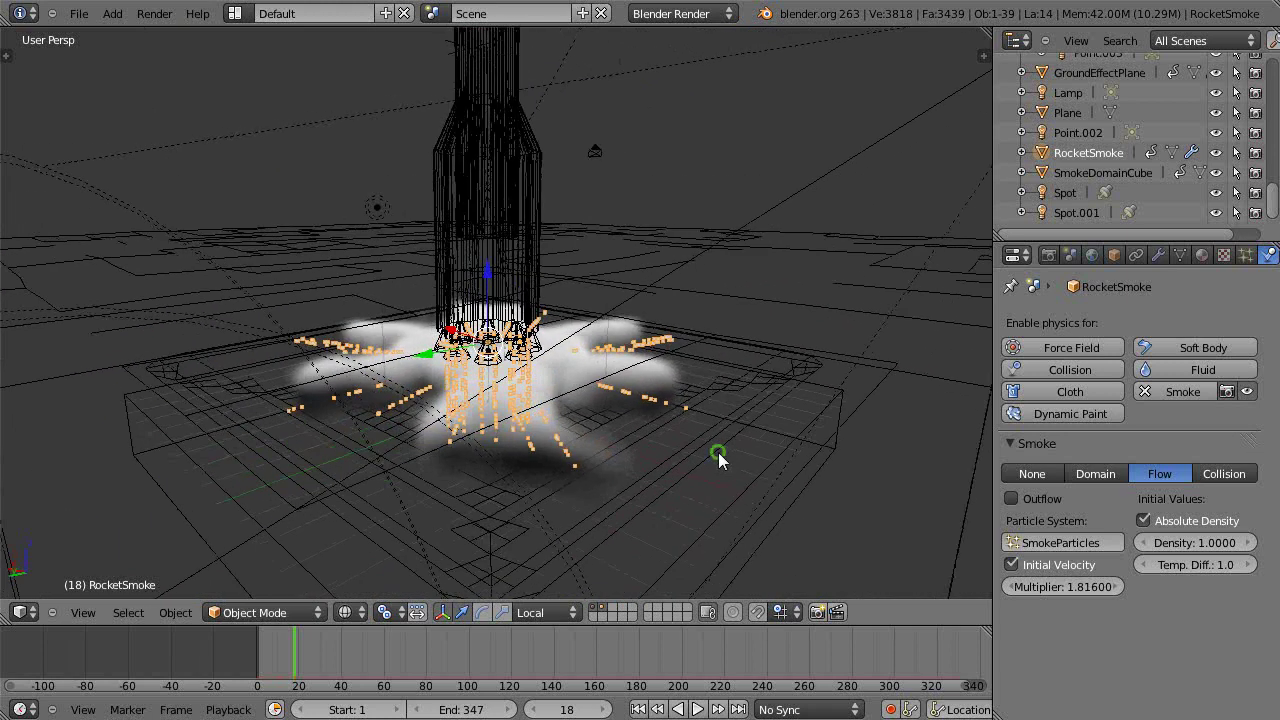
right_click(772, 462)
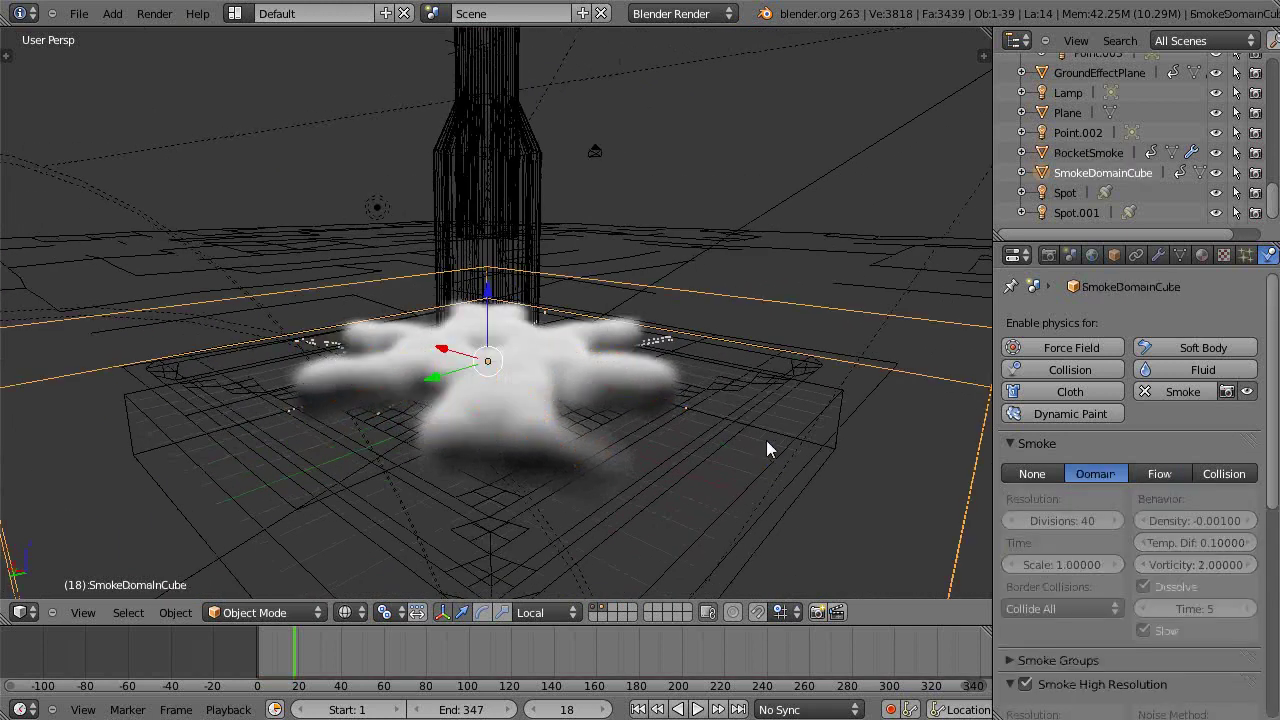
scroll(766, 440, "down", 4)
middle_click_drag(757, 434, 680, 443)
scroll(766, 426, "up", 3)
scroll(748, 434, "up", 2)
scroll(708, 434, "down", 3)
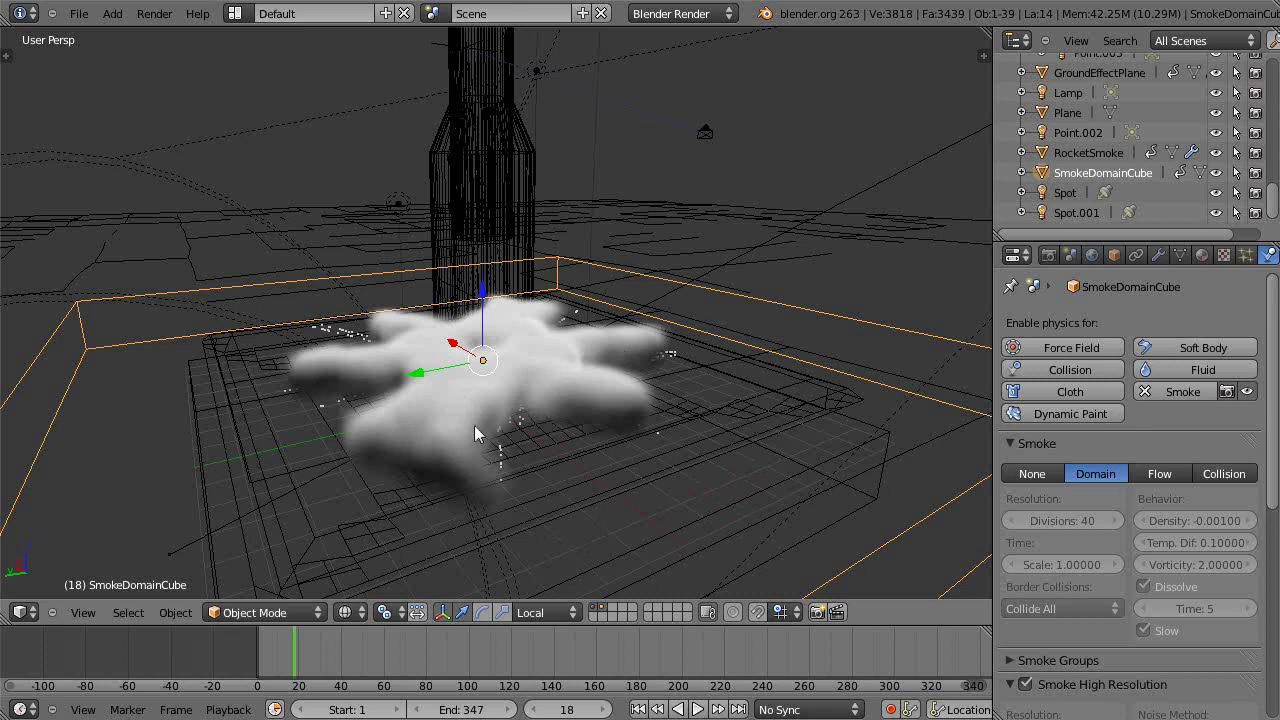
Play the launch animation and examine from above how the smoke and particles spread inside the domain cube.
scroll(485, 445, "up", 4)
middle_click_drag(557, 468, 547, 538)
scroll(546, 531, "down", 2)
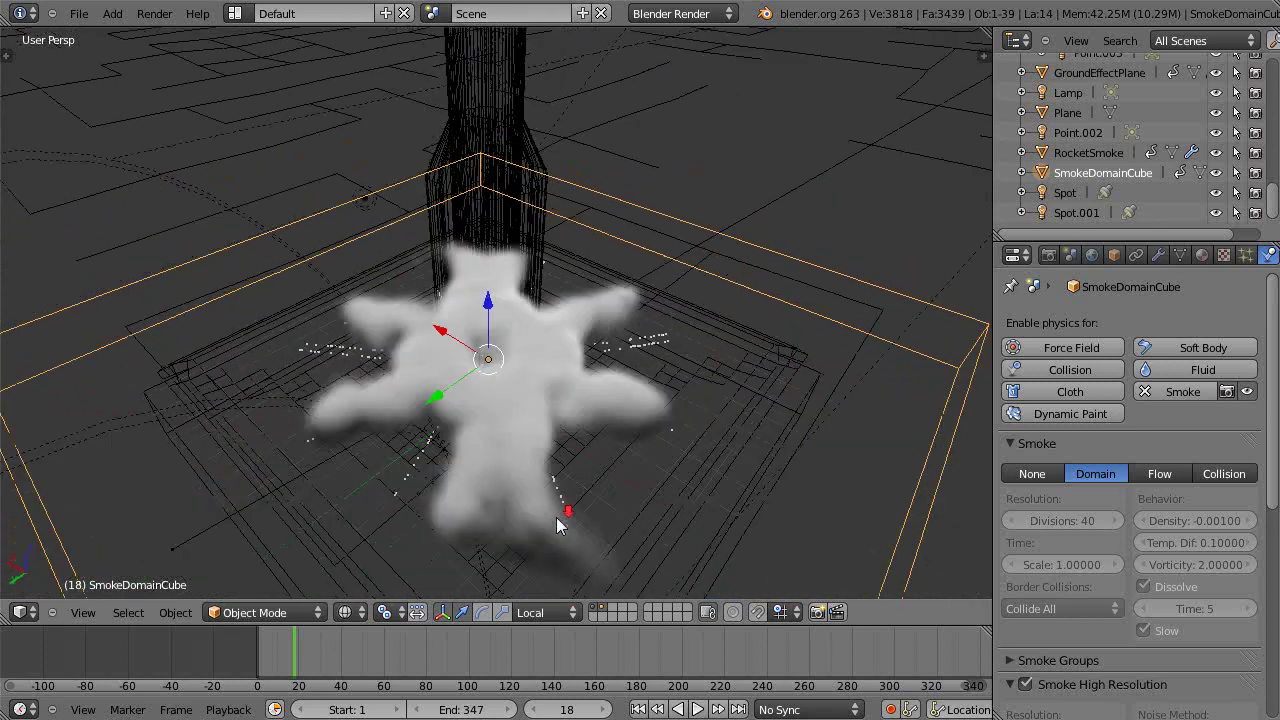
key("alt+a")
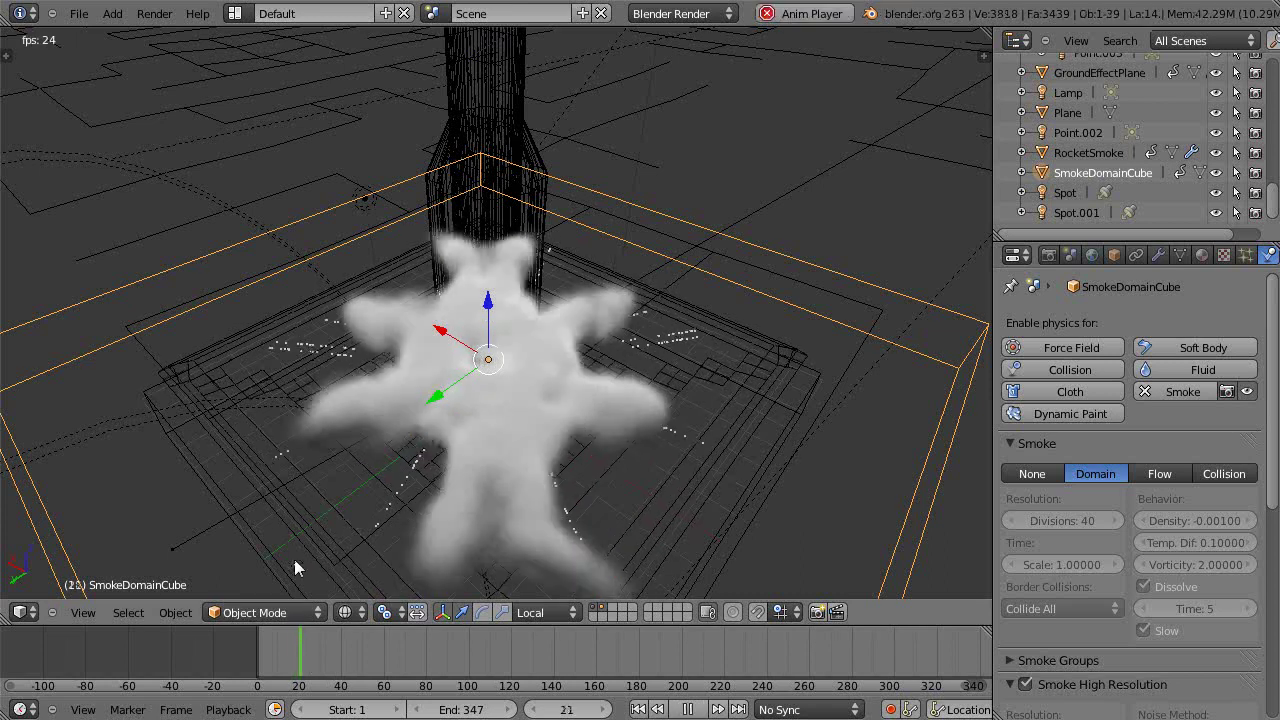
scroll(467, 507, "down", 3)
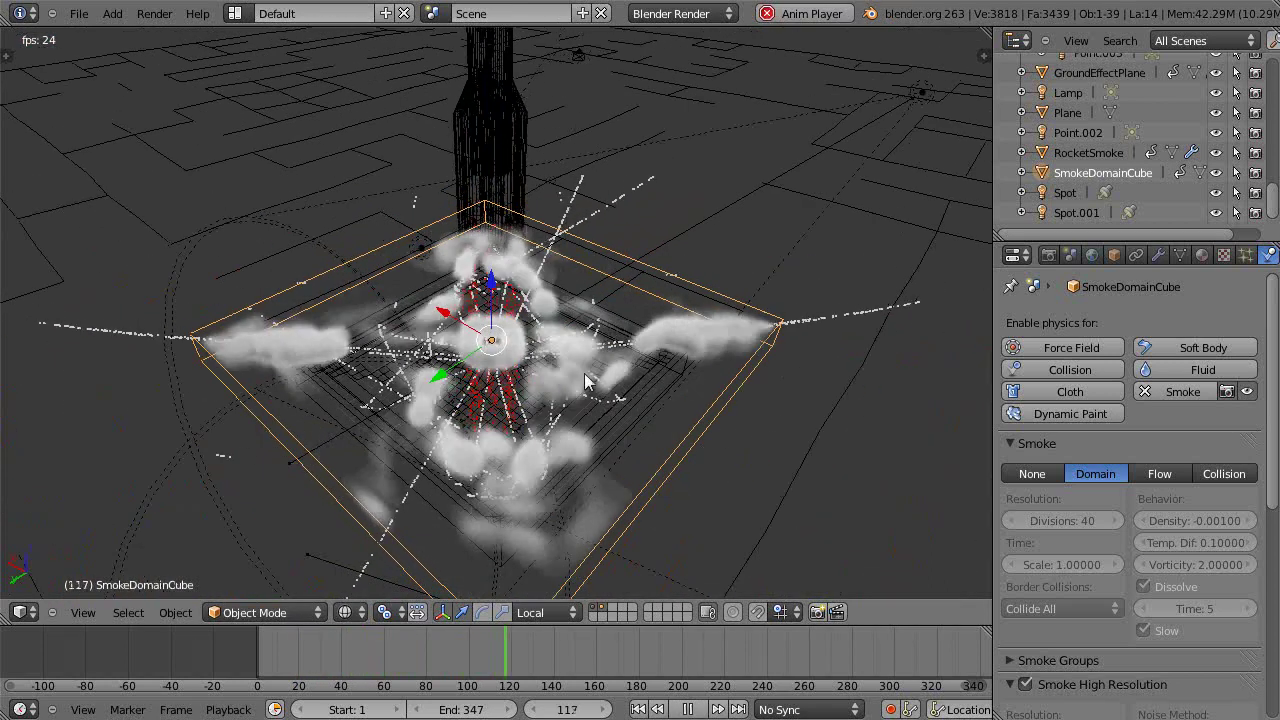
left_click(257, 648)
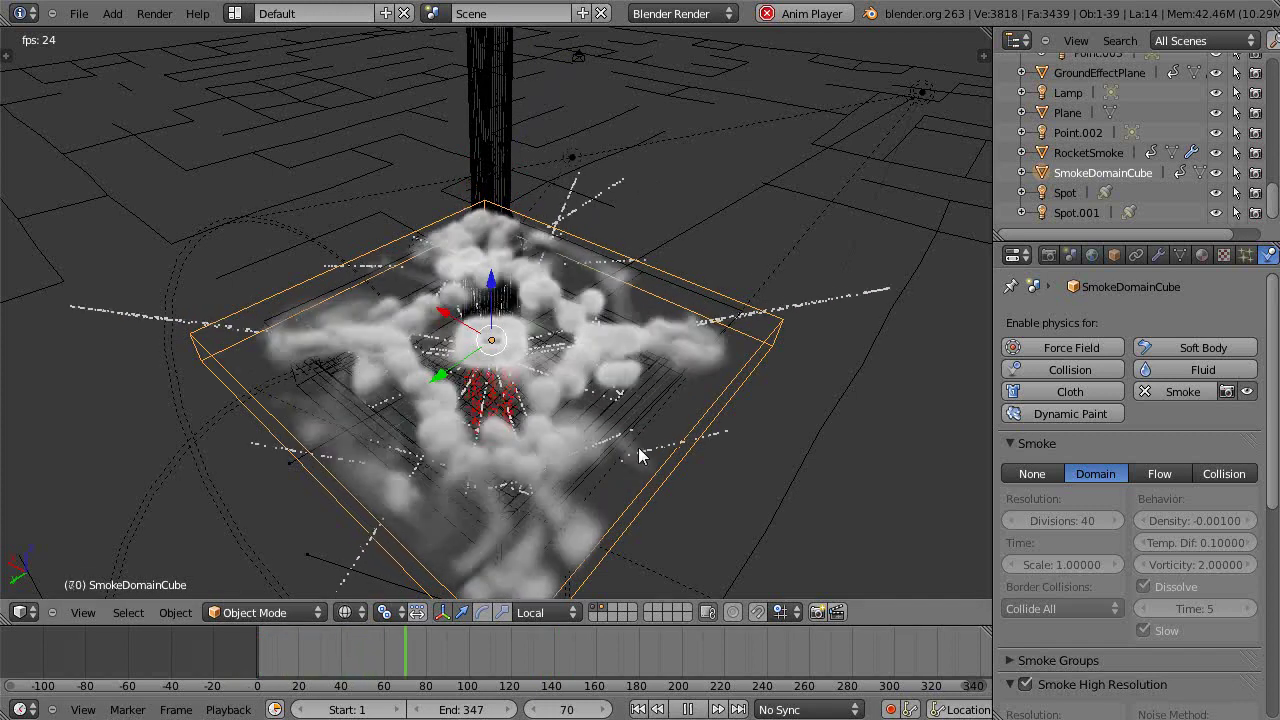
scroll(652, 480, "up", 2)
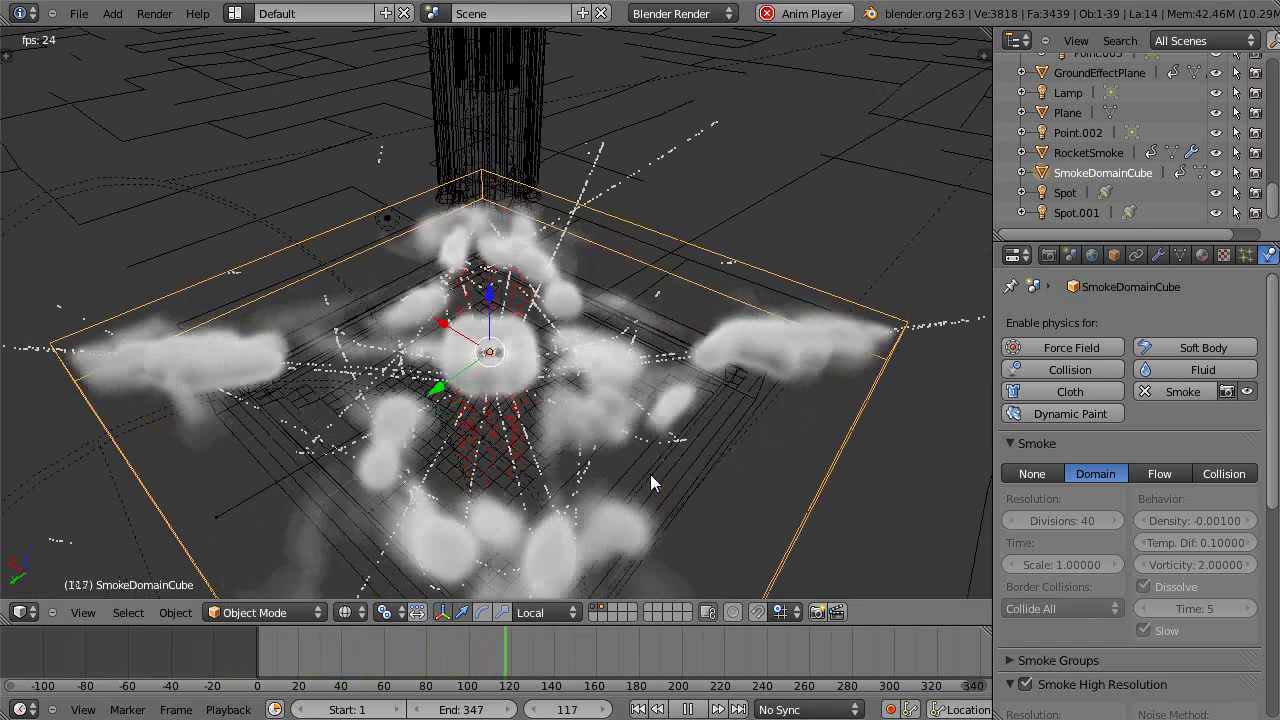
scroll(651, 476, "down", 2)
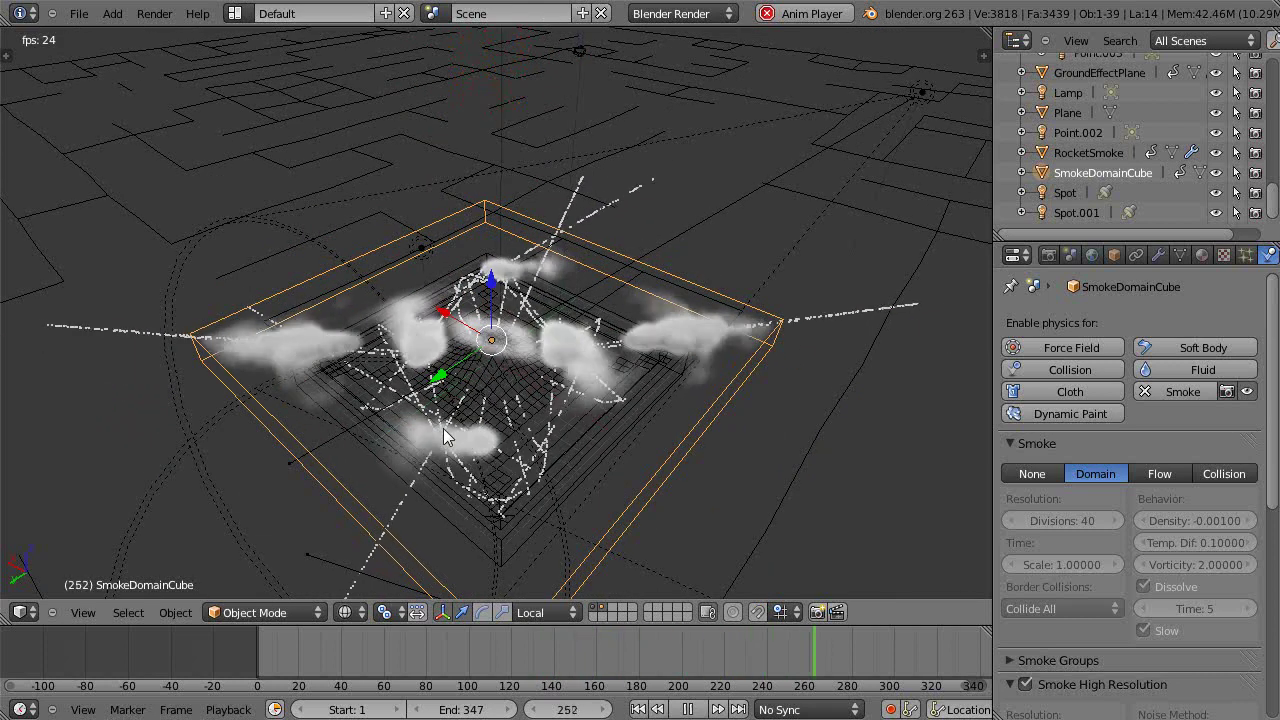
scroll(485, 458, "up", 2)
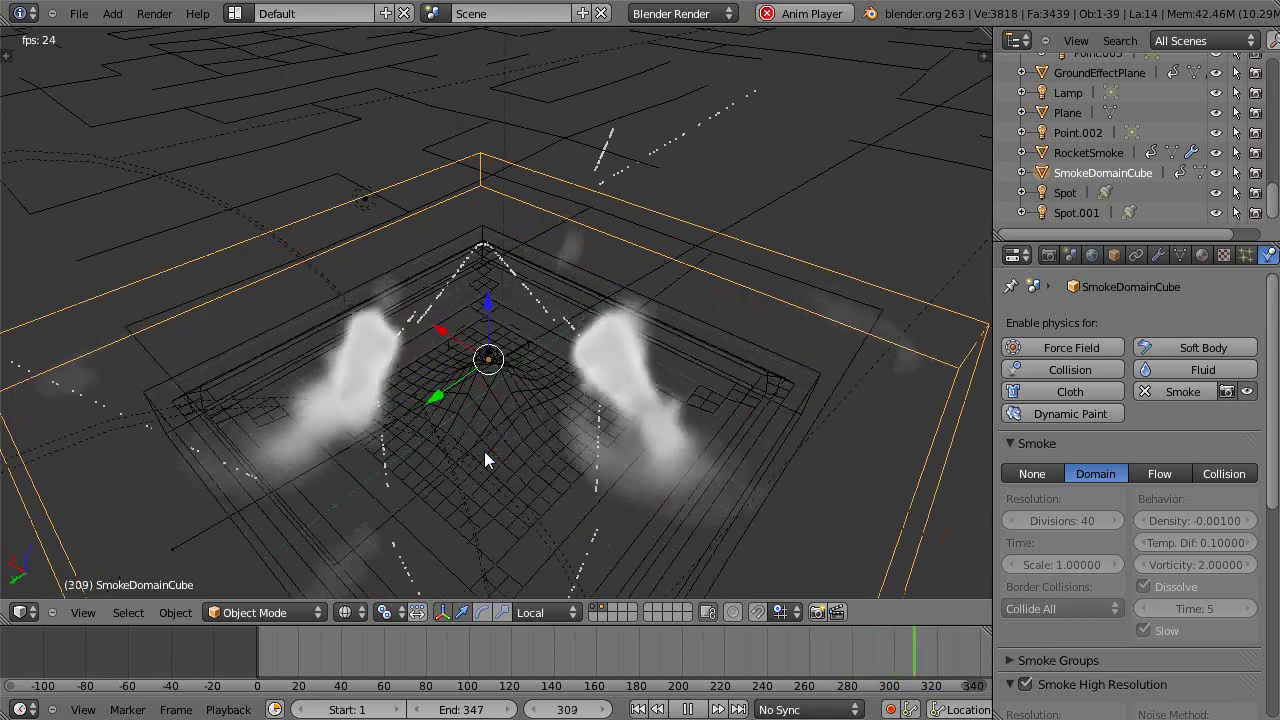
Examine the moving smoke from ground level, stop the playback, and inspect the cloud's side profile beneath the rocket.
middle_click_drag(489, 463, 503, 371)
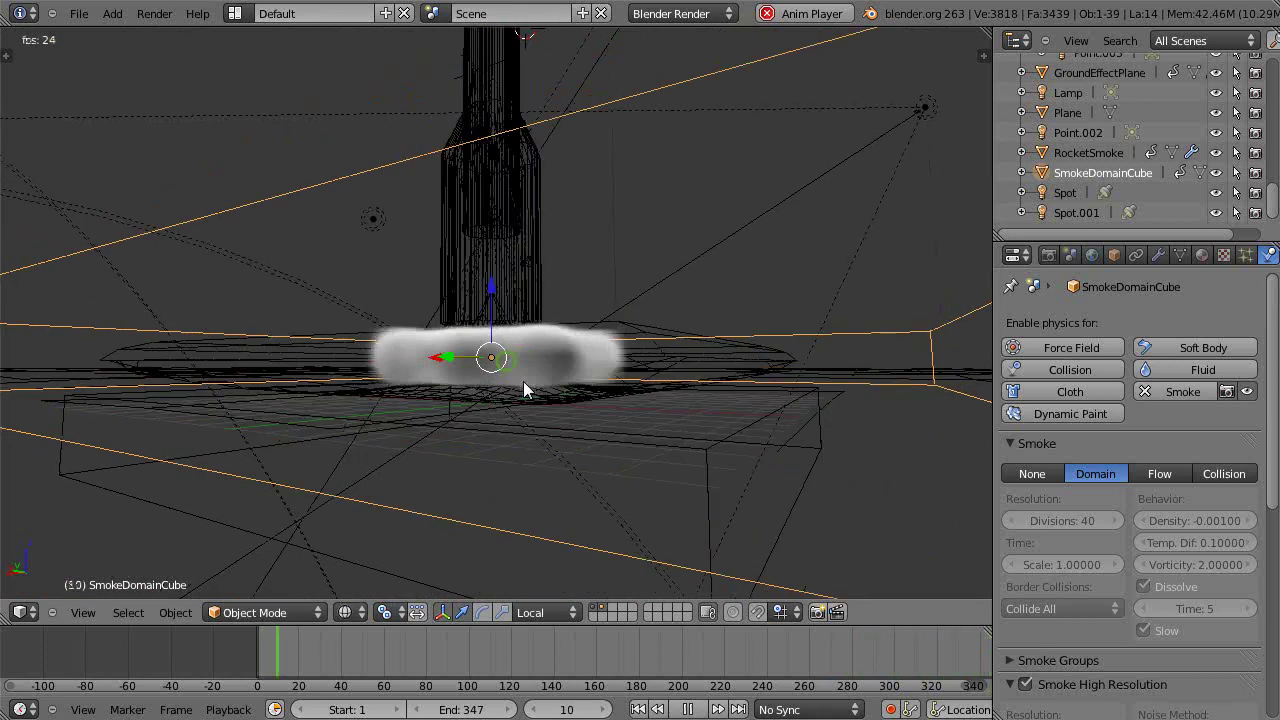
scroll(533, 391, "down", 3)
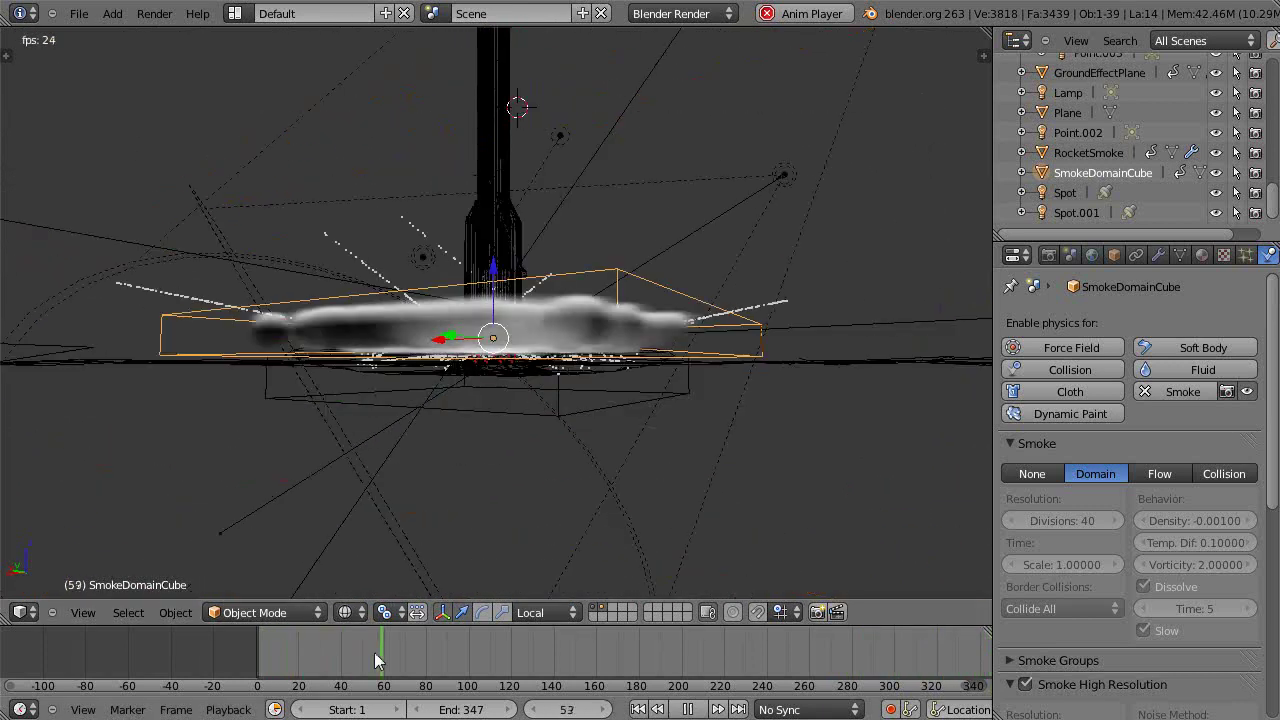
key("Escape")
middle_click_drag(544, 398, 635, 414)
scroll(552, 409, "up", 4)
middle_click_drag(553, 410, 709, 371)
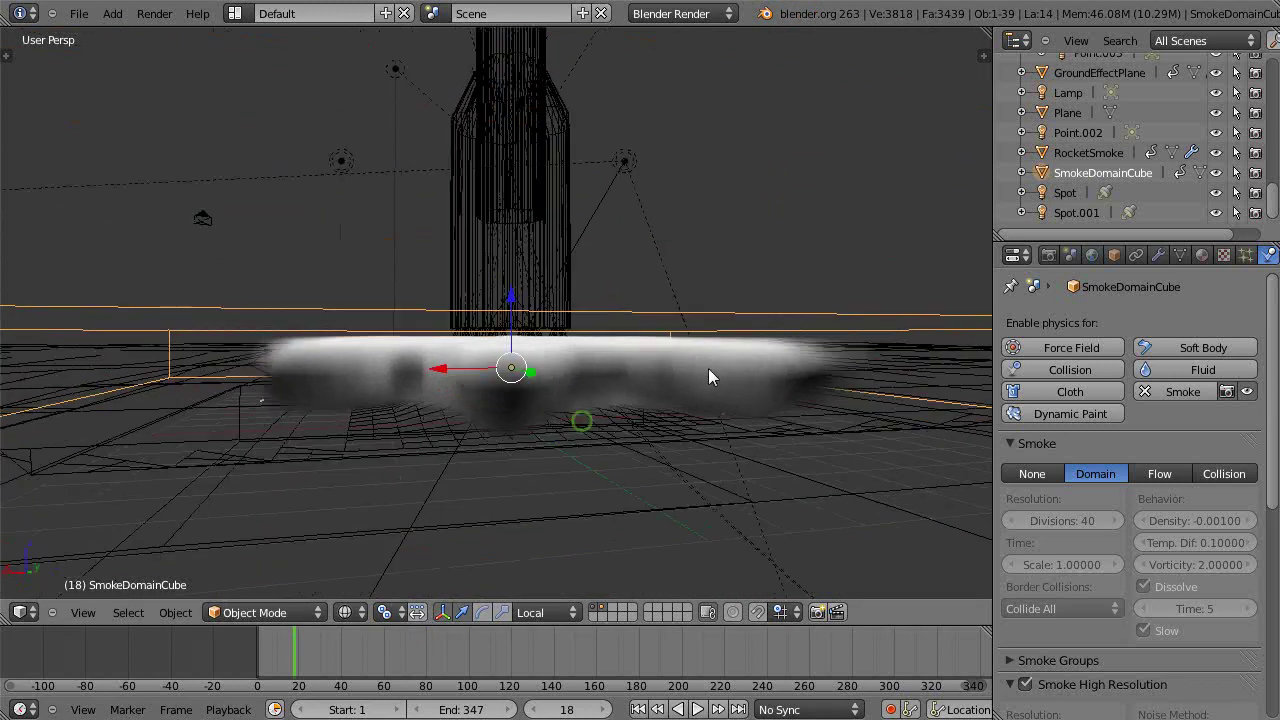
Select RocketSmoke and examine its emitter planes inside the engine nozzles in front orthographic view.
left_click(1088, 152)
middle_click_drag(597, 397, 545, 440)
scroll(580, 452, "up", 4)
key("KP_1")
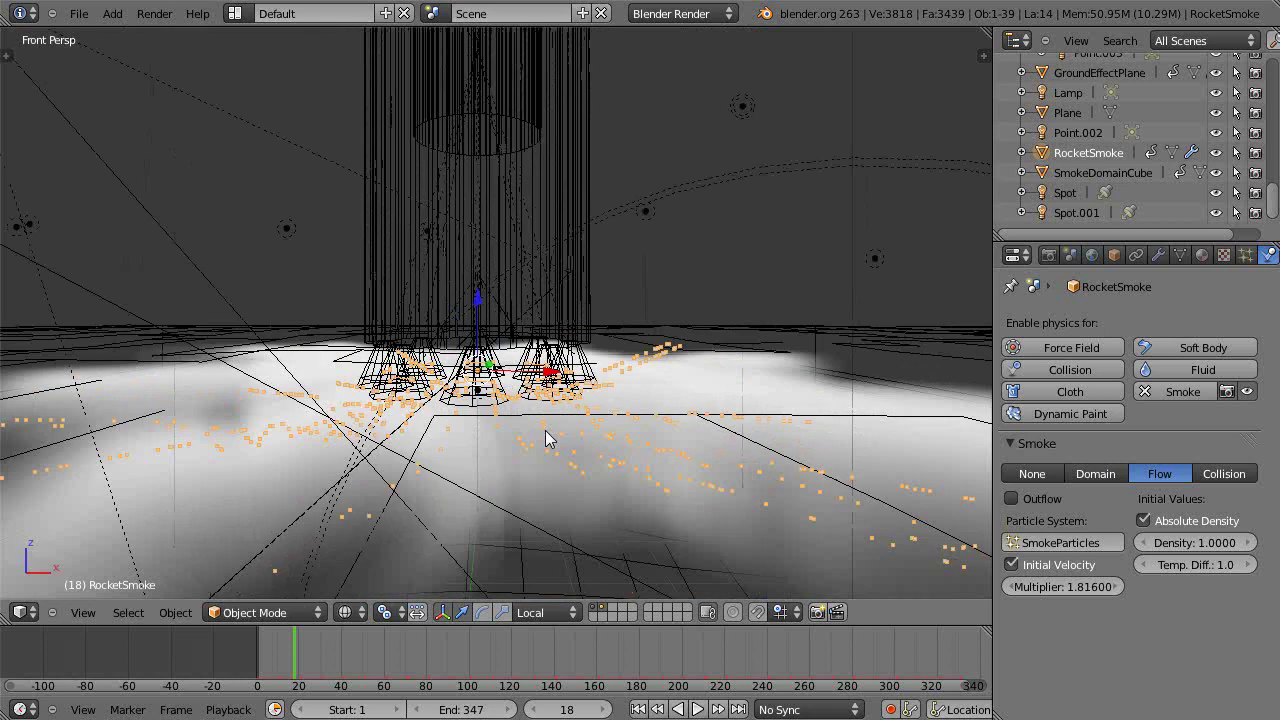
key("KP_5")
scroll(545, 430, "up", 5)
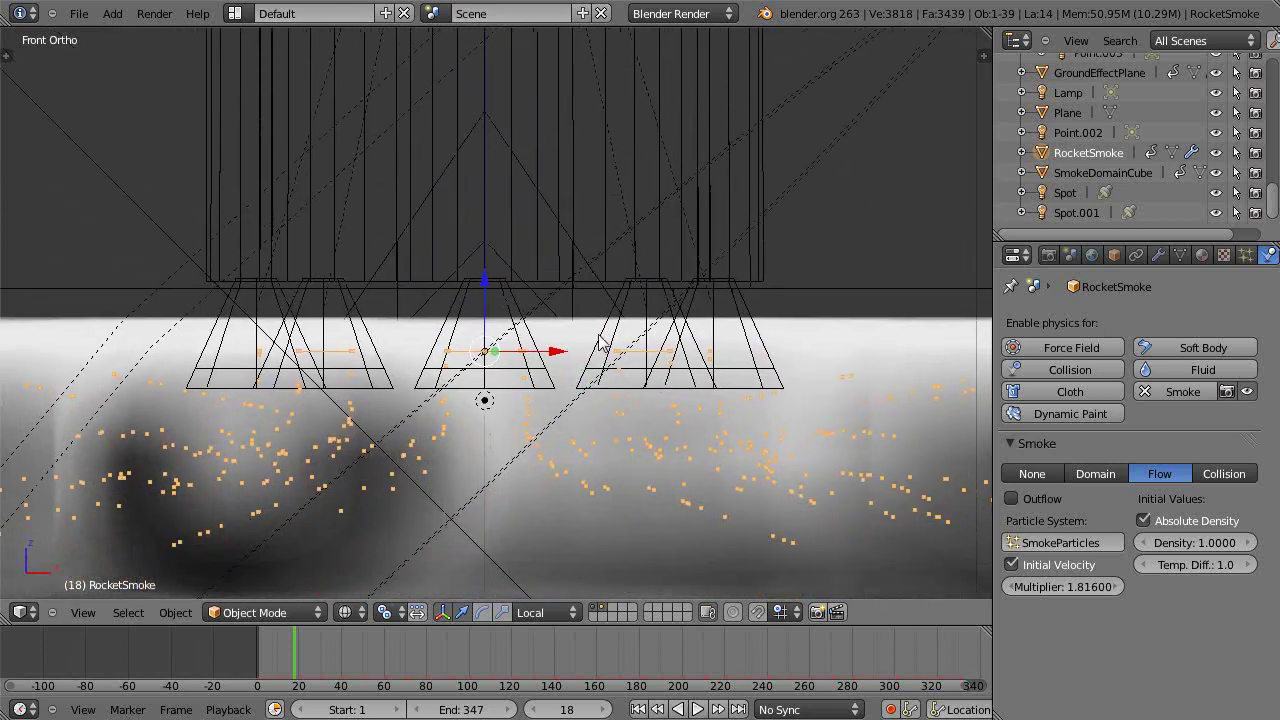
middle_click_drag(600, 344, 608, 294, "shift")
scroll(608, 294, "up", 3)
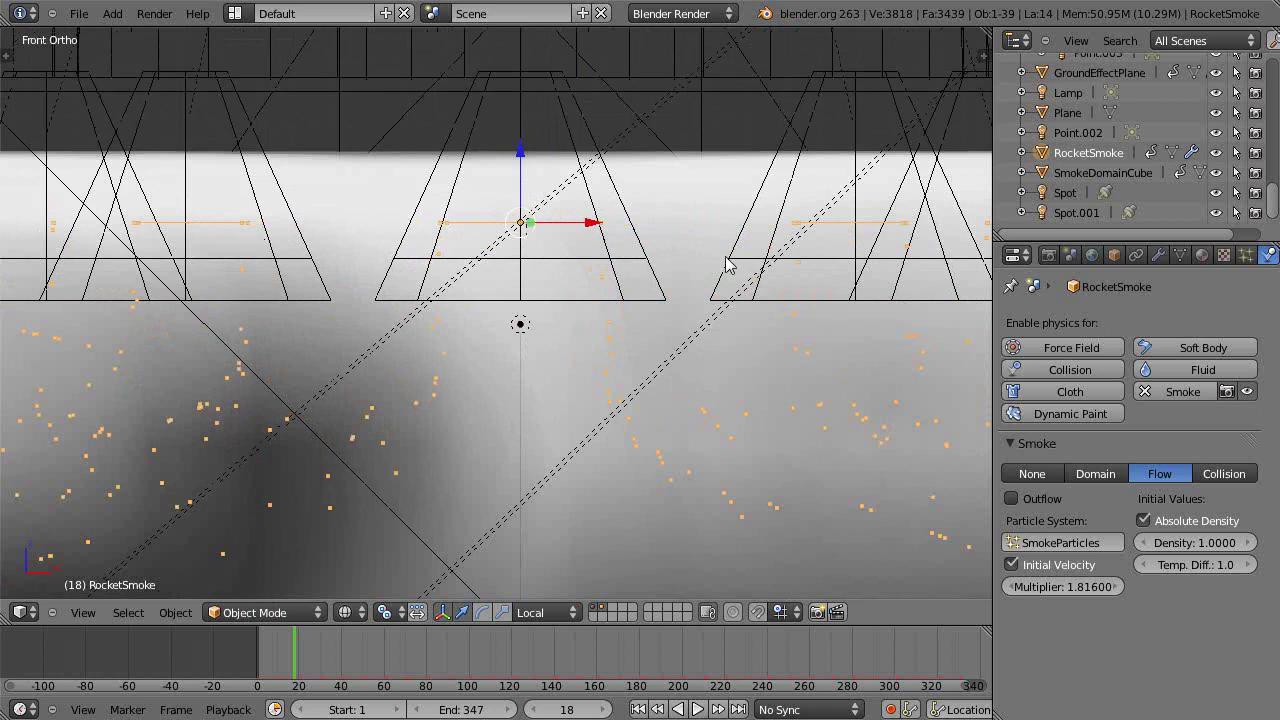
scroll(730, 262, "down", 3)
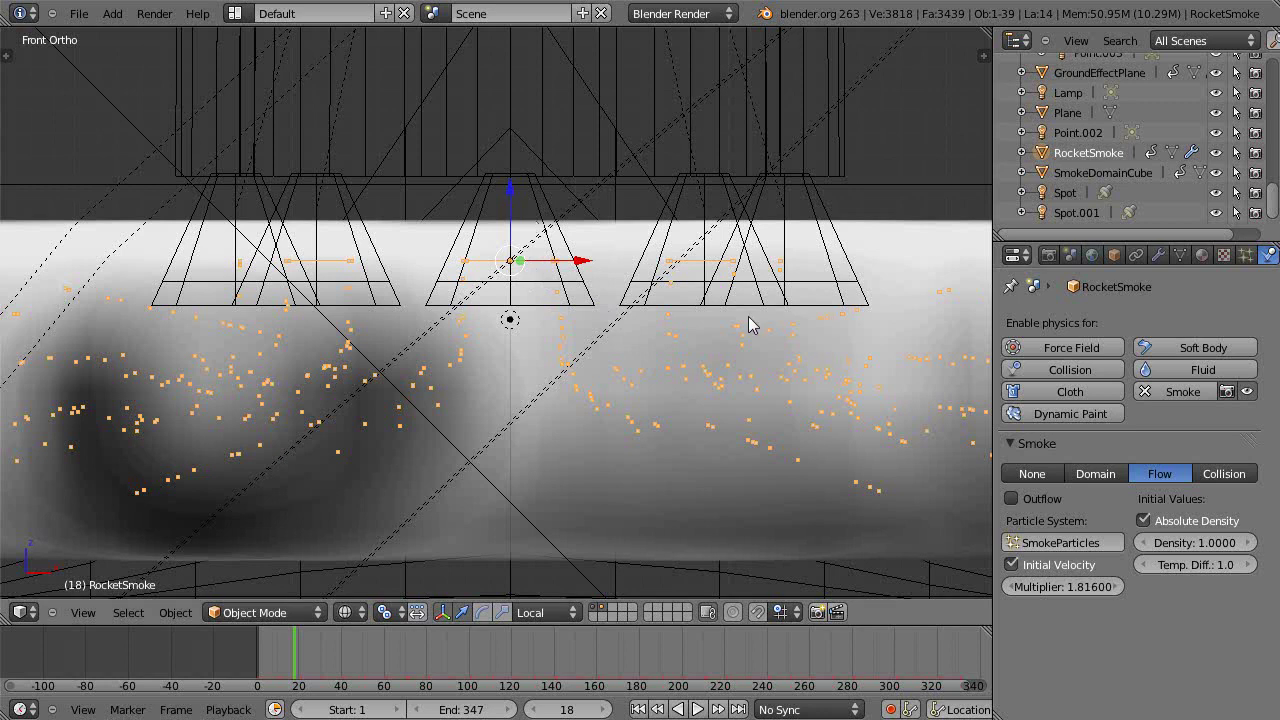
scroll(757, 317, "down", 3)
scroll(573, 368, "up", 2)
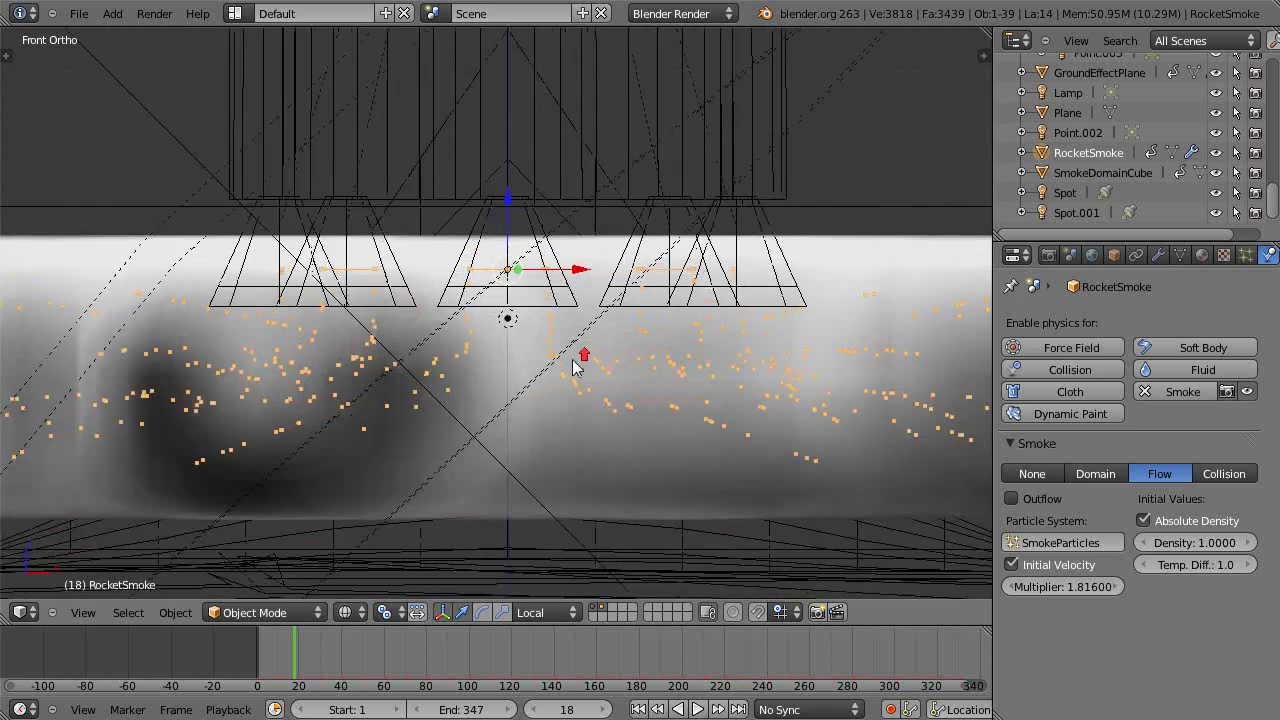
Select the smoke domain cube and review its domain, Smoke High Resolution and Smoke Cache settings.
right_click(940, 207)
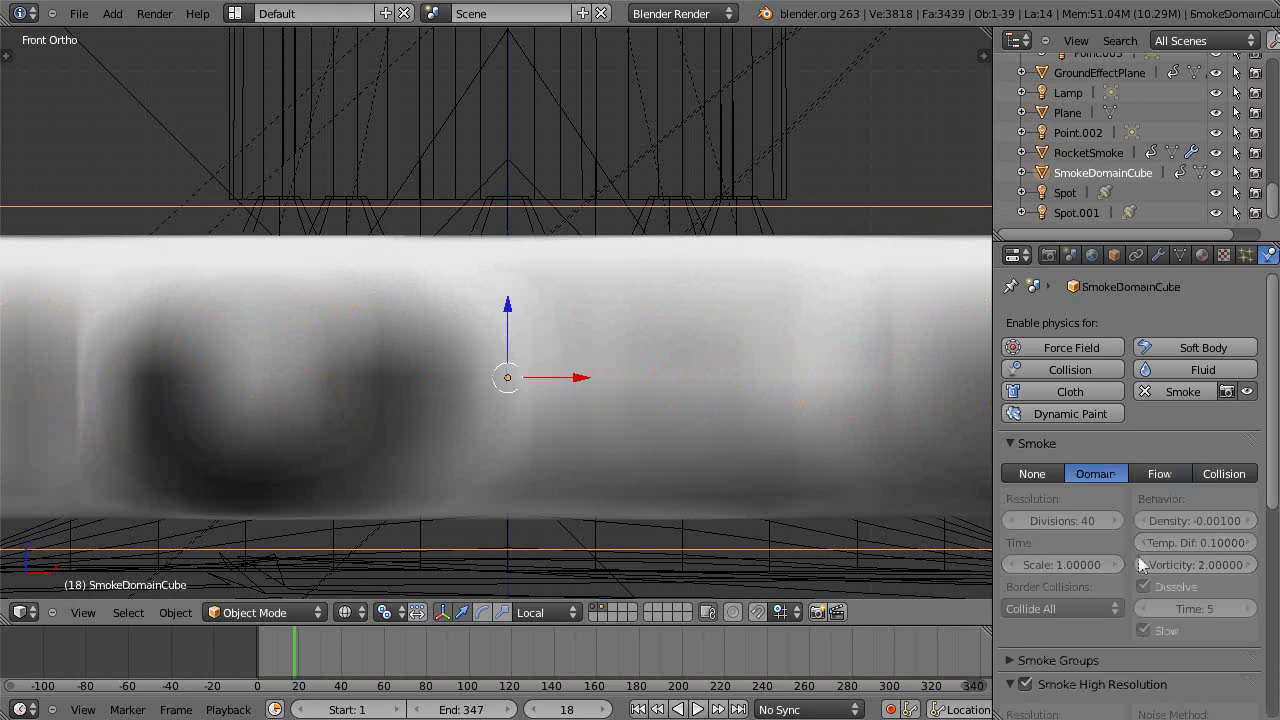
scroll(1160, 556, "down", 4)
scroll(1160, 556, "down", 4)
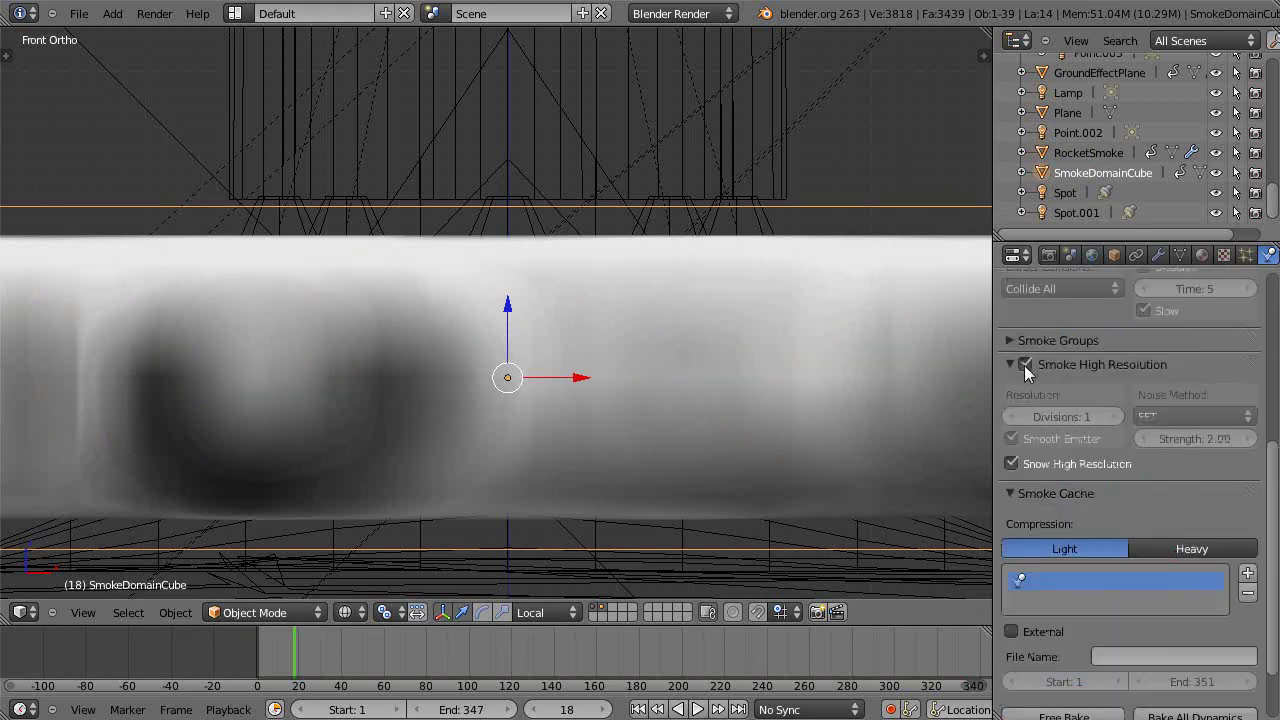
scroll(1153, 470, "down", 2)
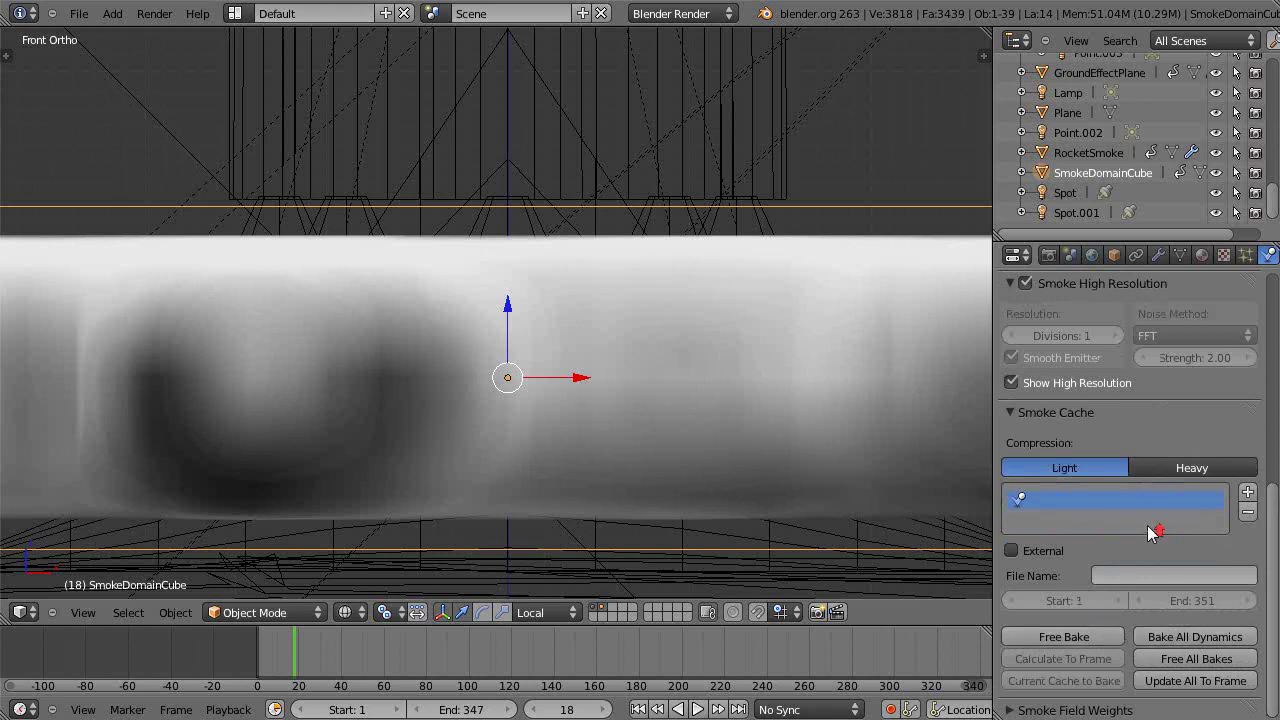
scroll(1150, 532, "up", 9)
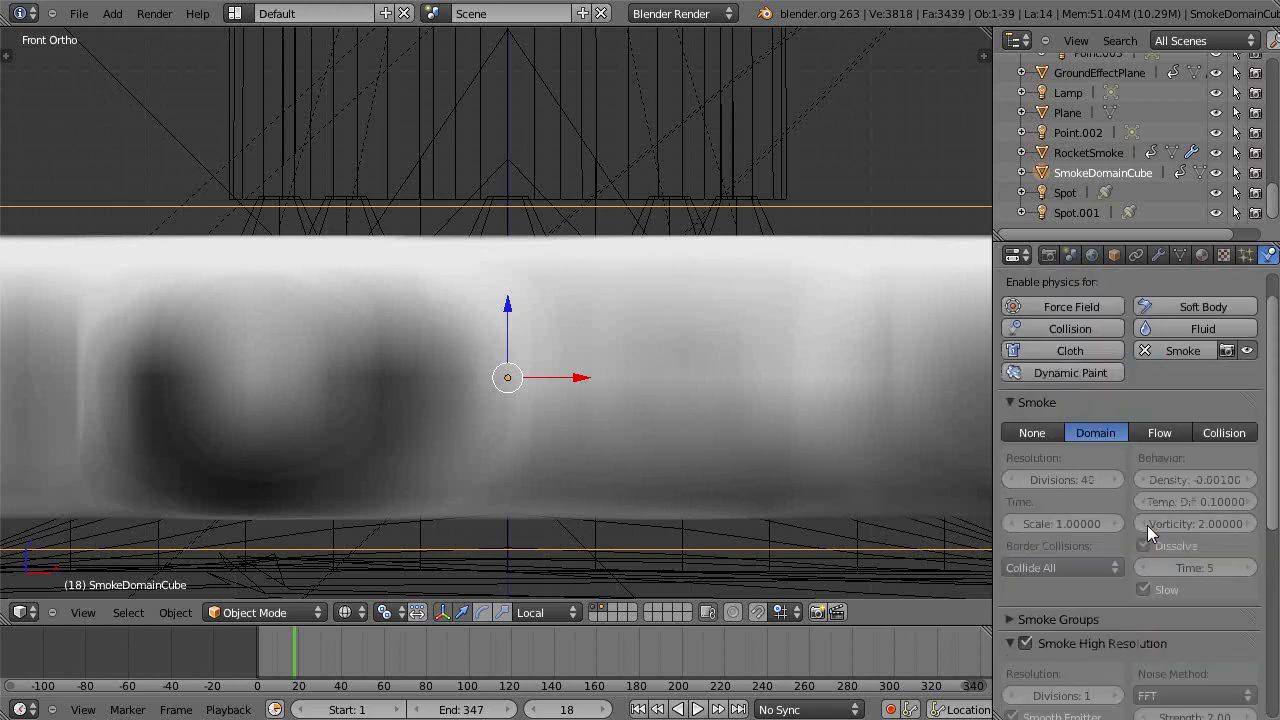
scroll(1147, 520, "down", 3)
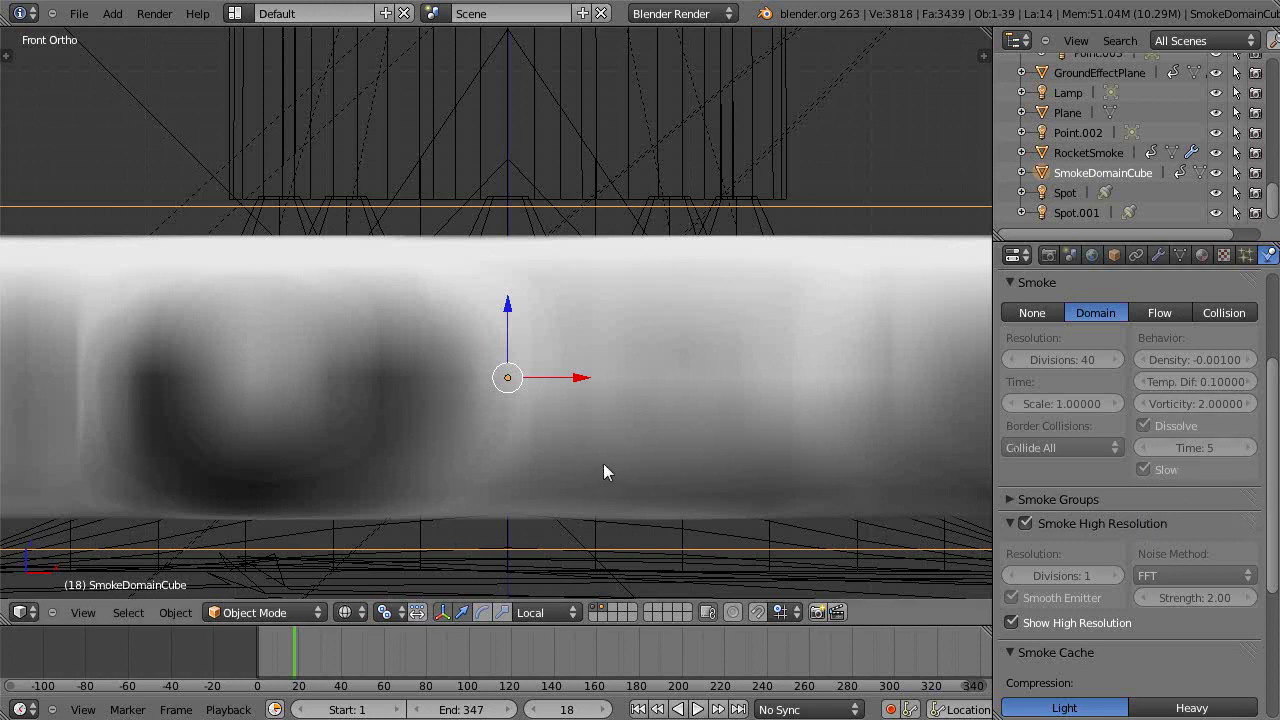
scroll(1116, 461, "down", 6)
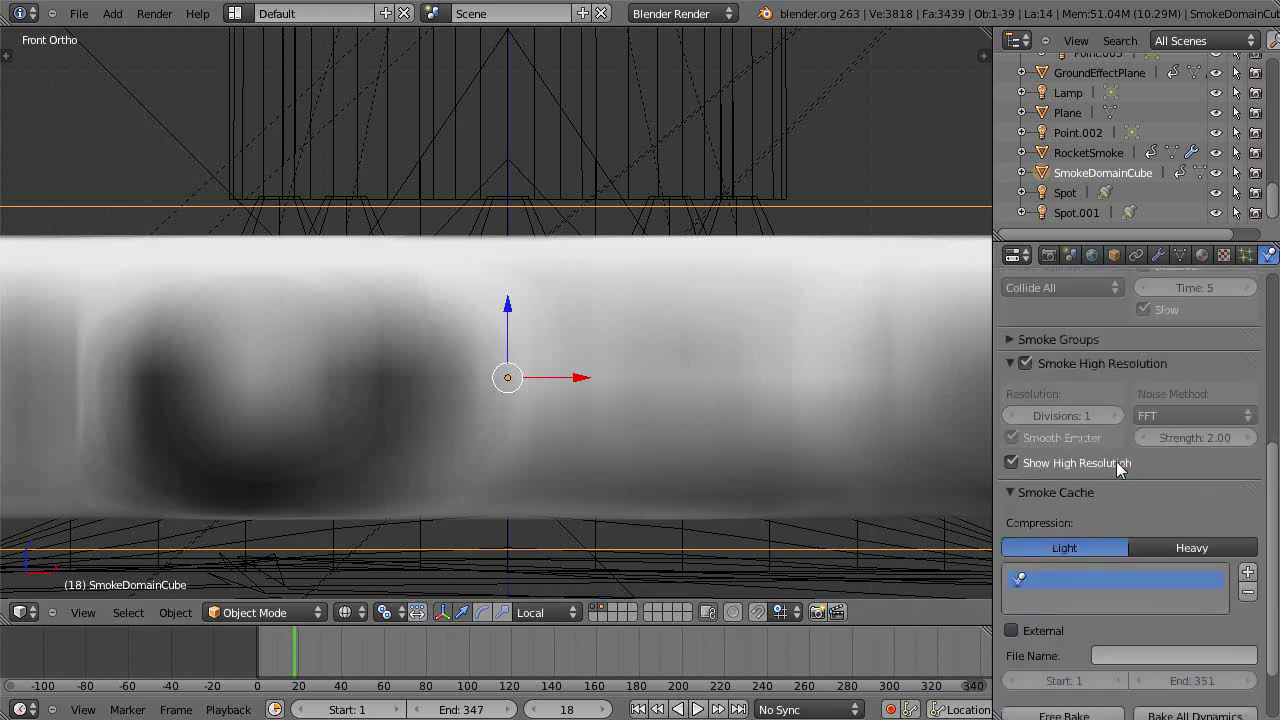
scroll(1112, 510, "up", 4)
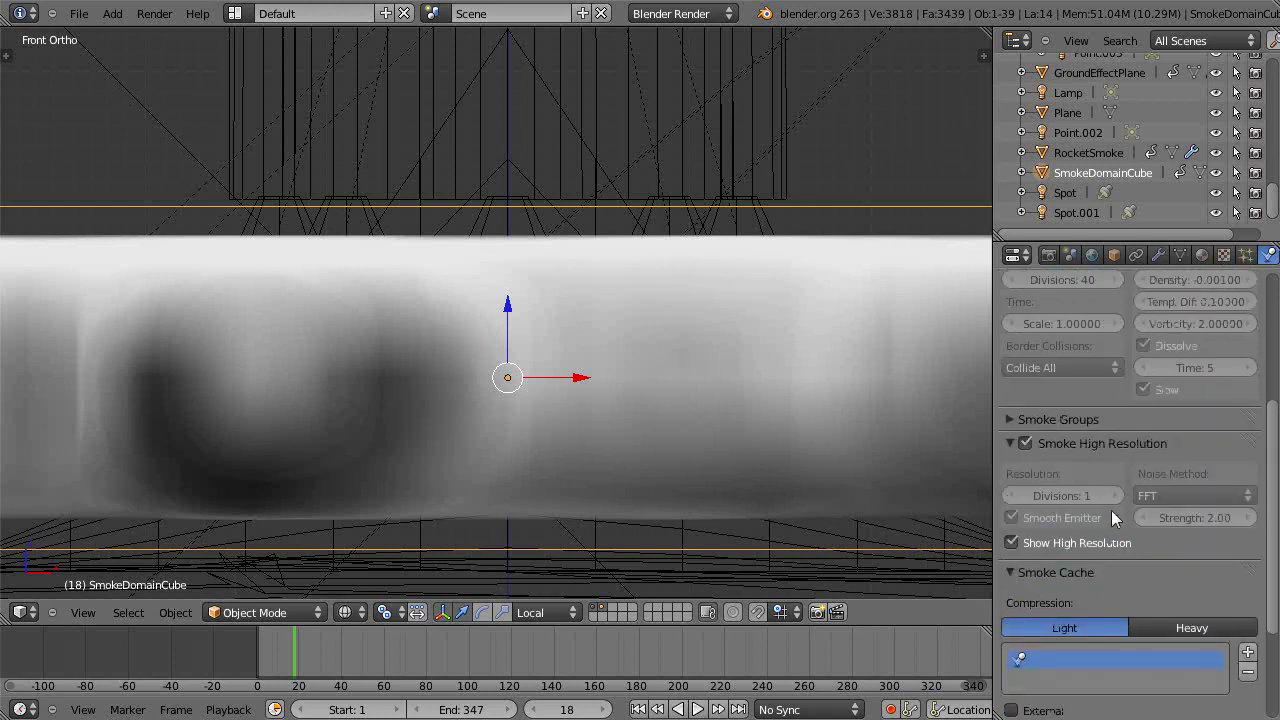
scroll(1111, 517, "down", 4)
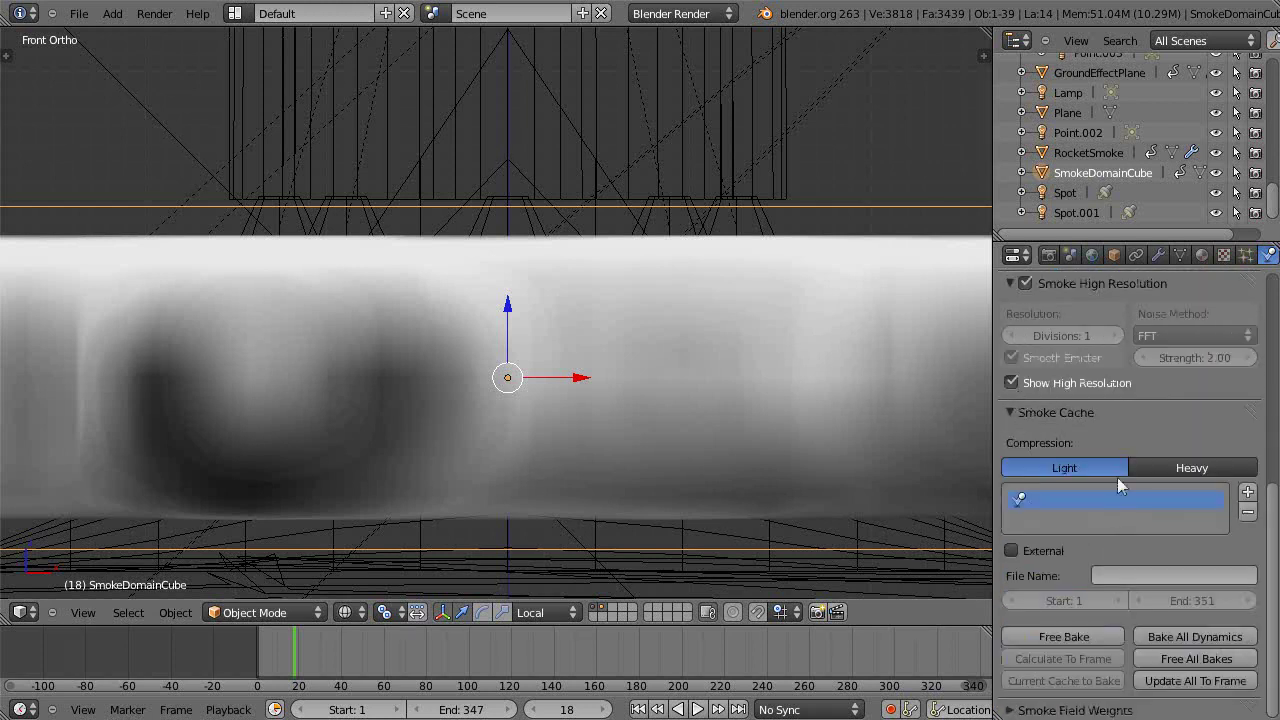
scroll(1117, 477, "up", 10)
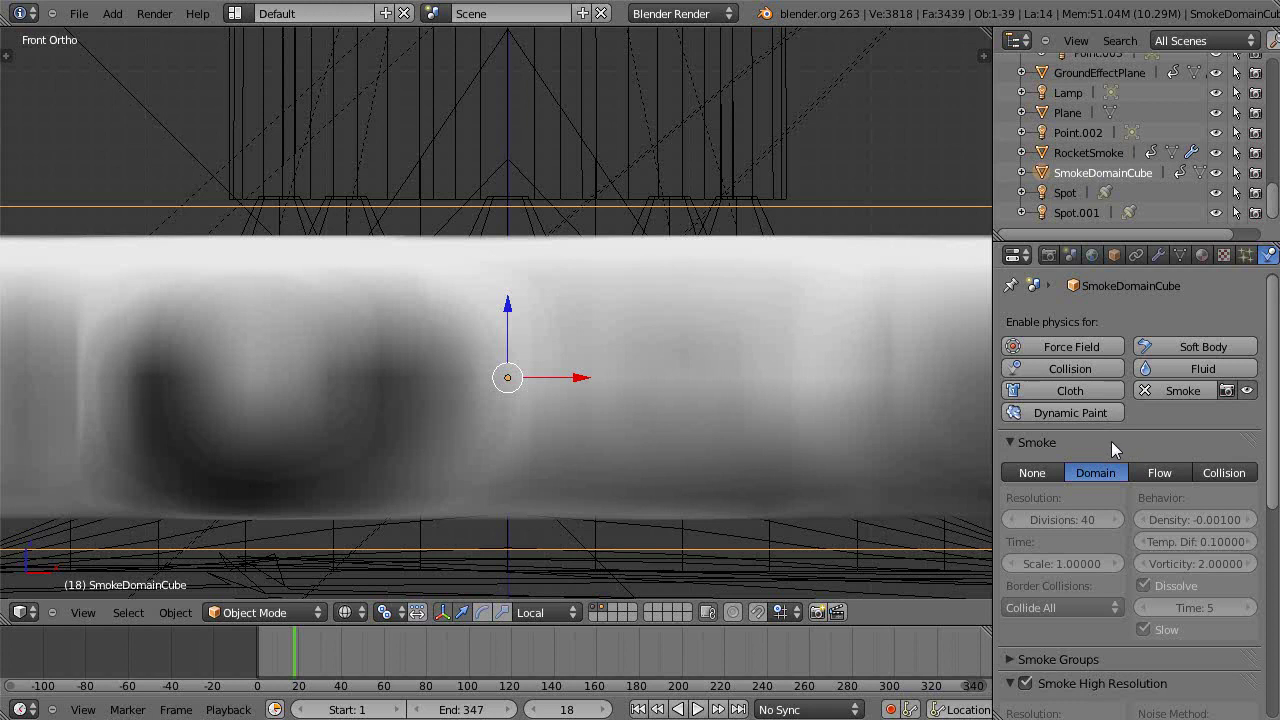
Switch the domain cube's smoke type to Flow and back to Domain.
left_click(1160, 475)
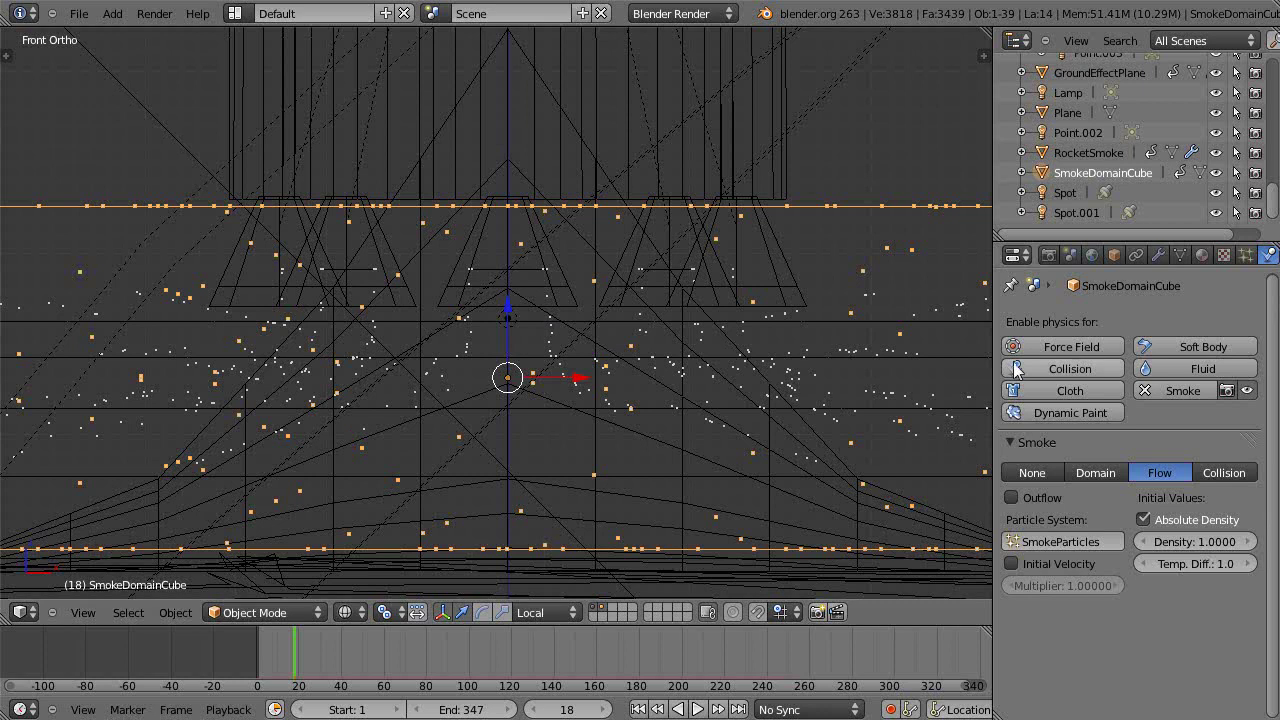
left_click(1097, 474)
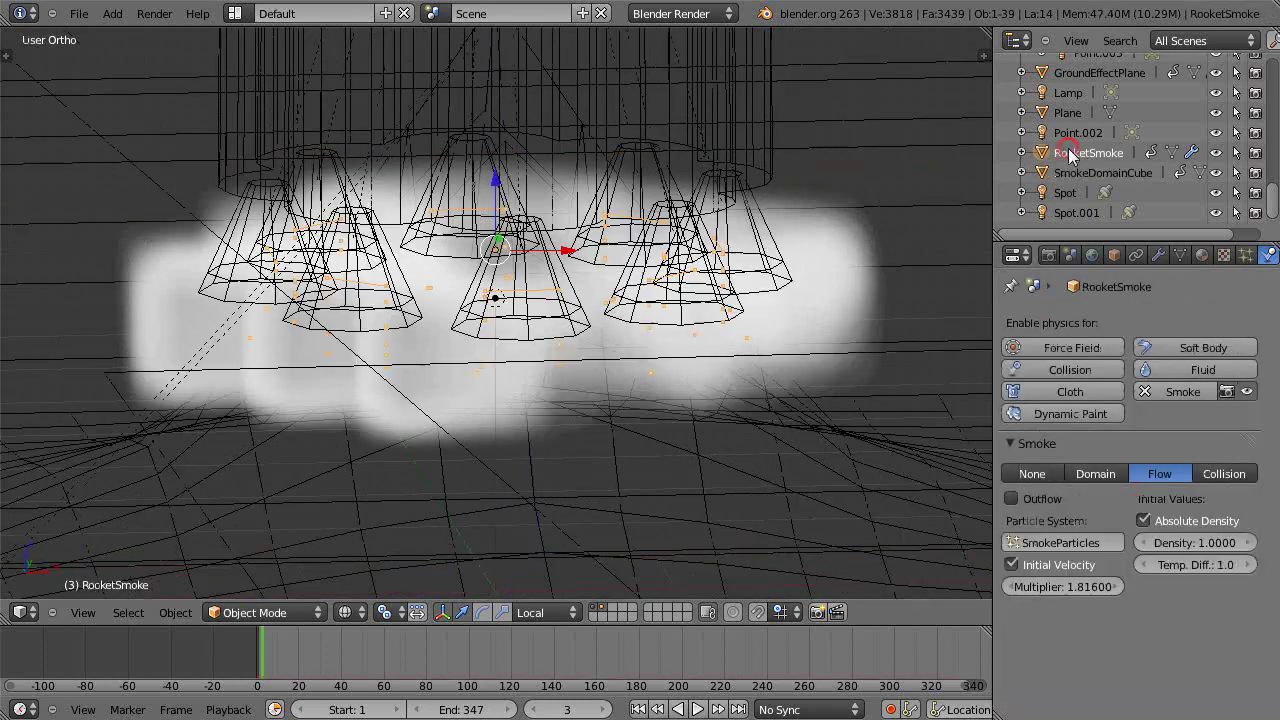
Select SmokeDomainCube in perspective view and examine its volume material's density, shading, lighting, transparency and integration settings.
left_click(1068, 173)
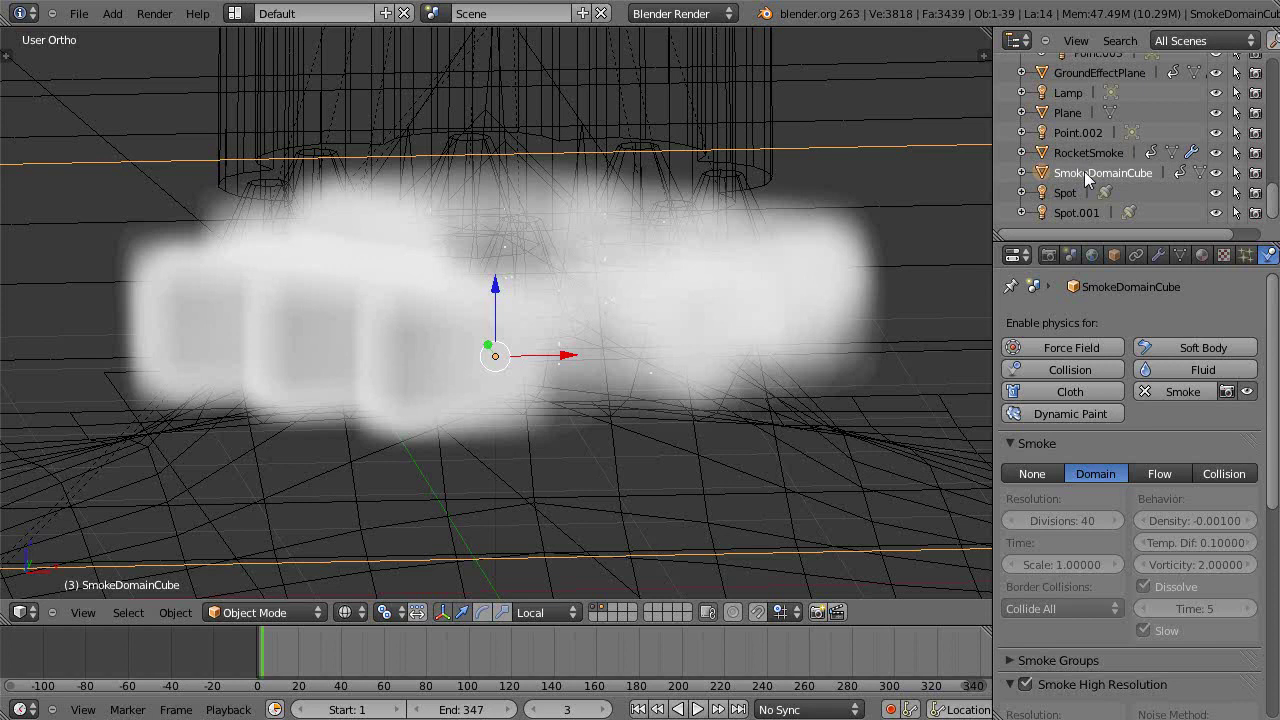
scroll(765, 353, "down", 5)
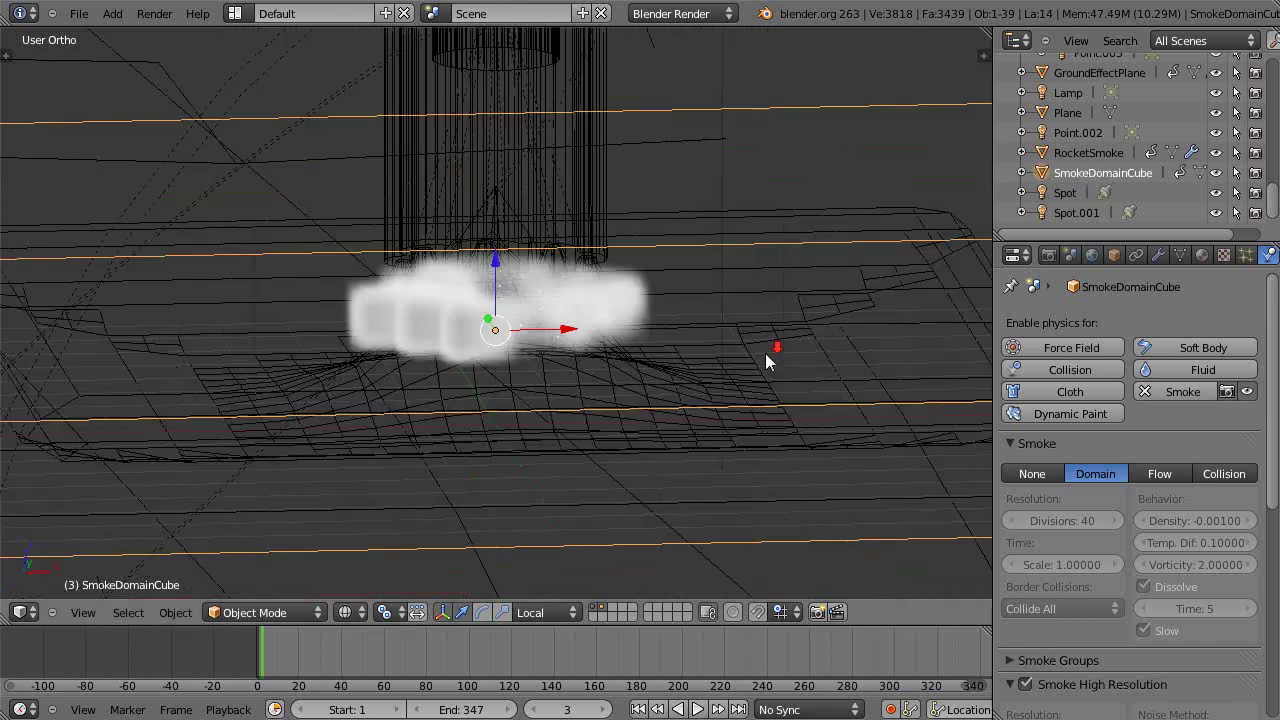
middle_click_drag(765, 353, 743, 368)
key("KP_5")
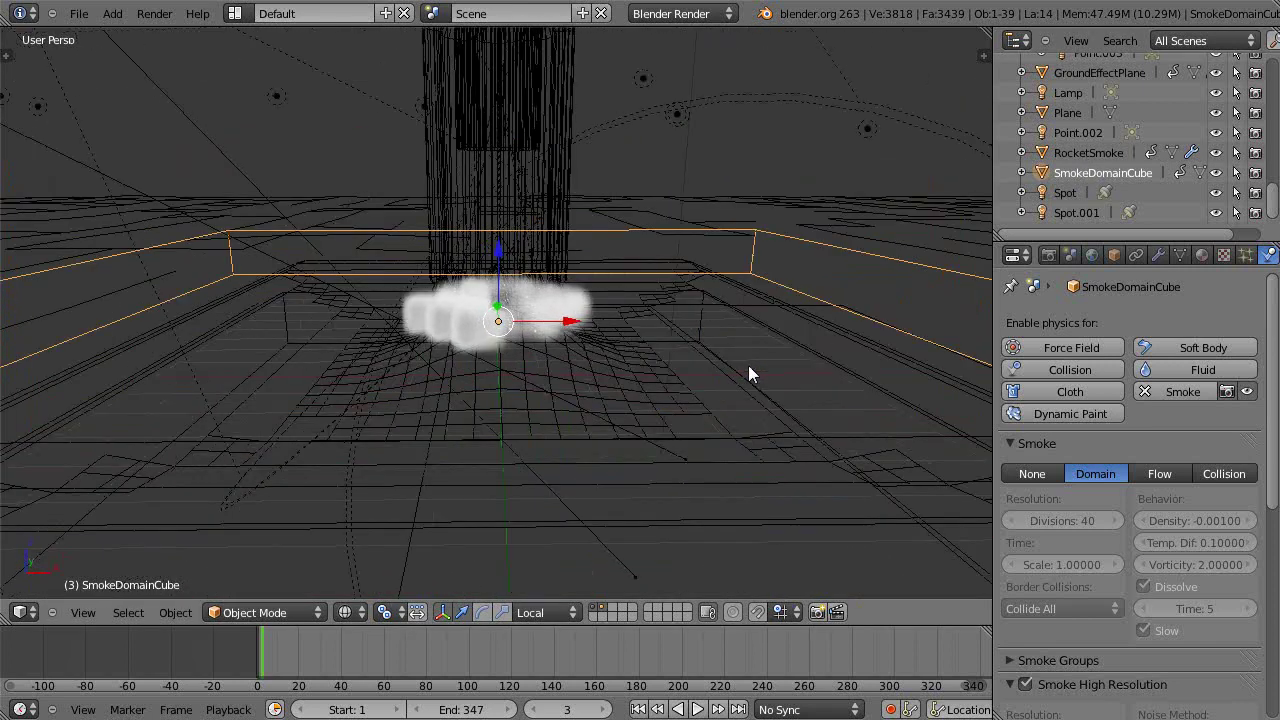
left_click(1201, 255)
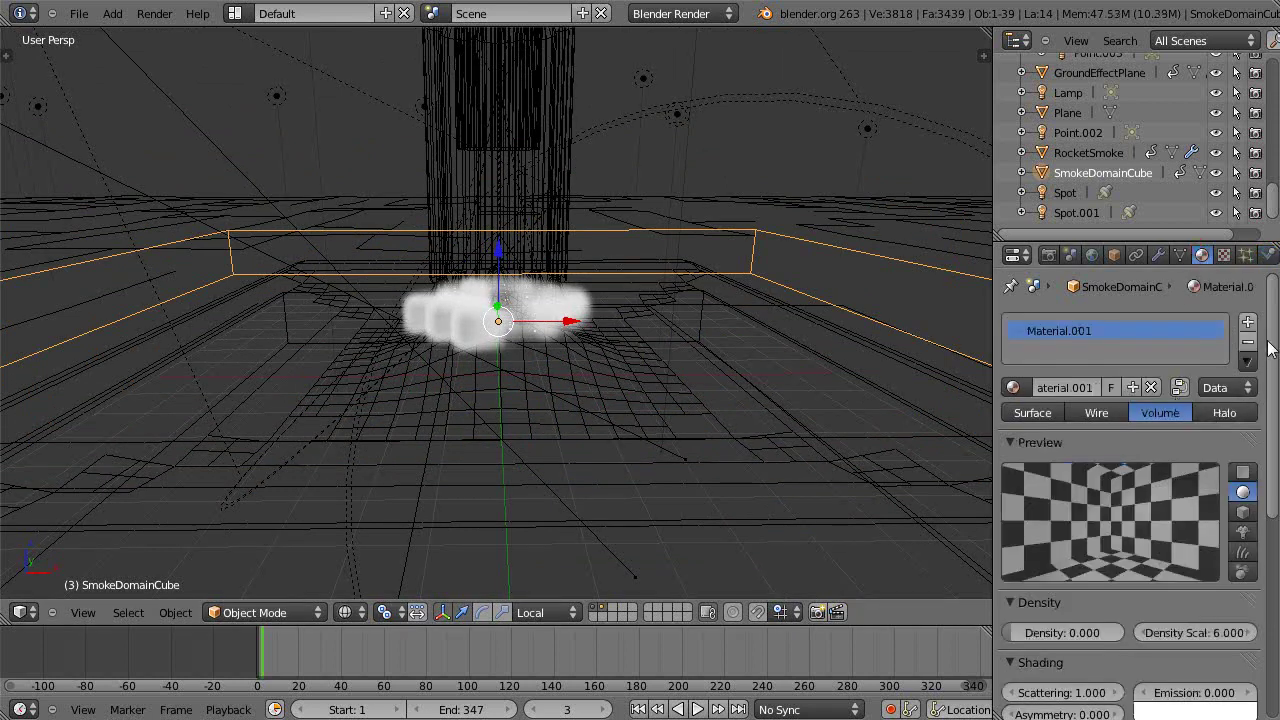
scroll(1270, 340, "down", 8)
scroll(1270, 340, "up", 8)
scroll(1171, 416, "down", 4)
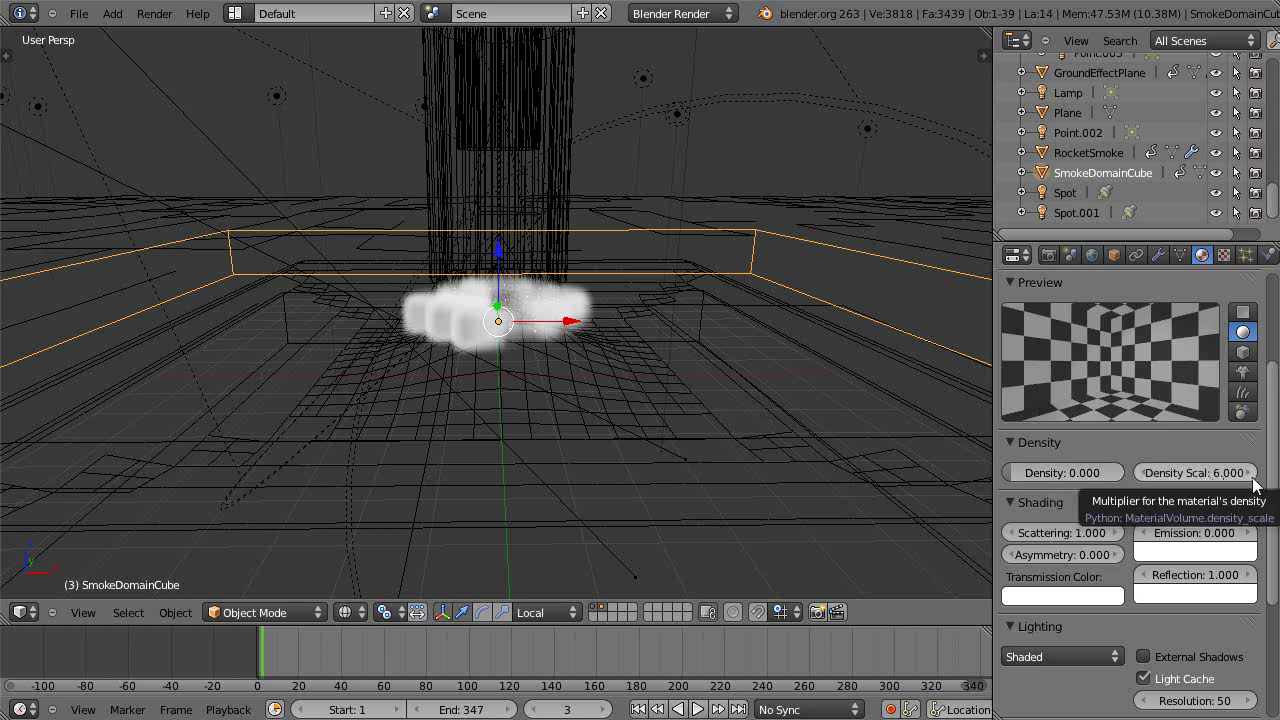
scroll(1180, 504, "down", 3)
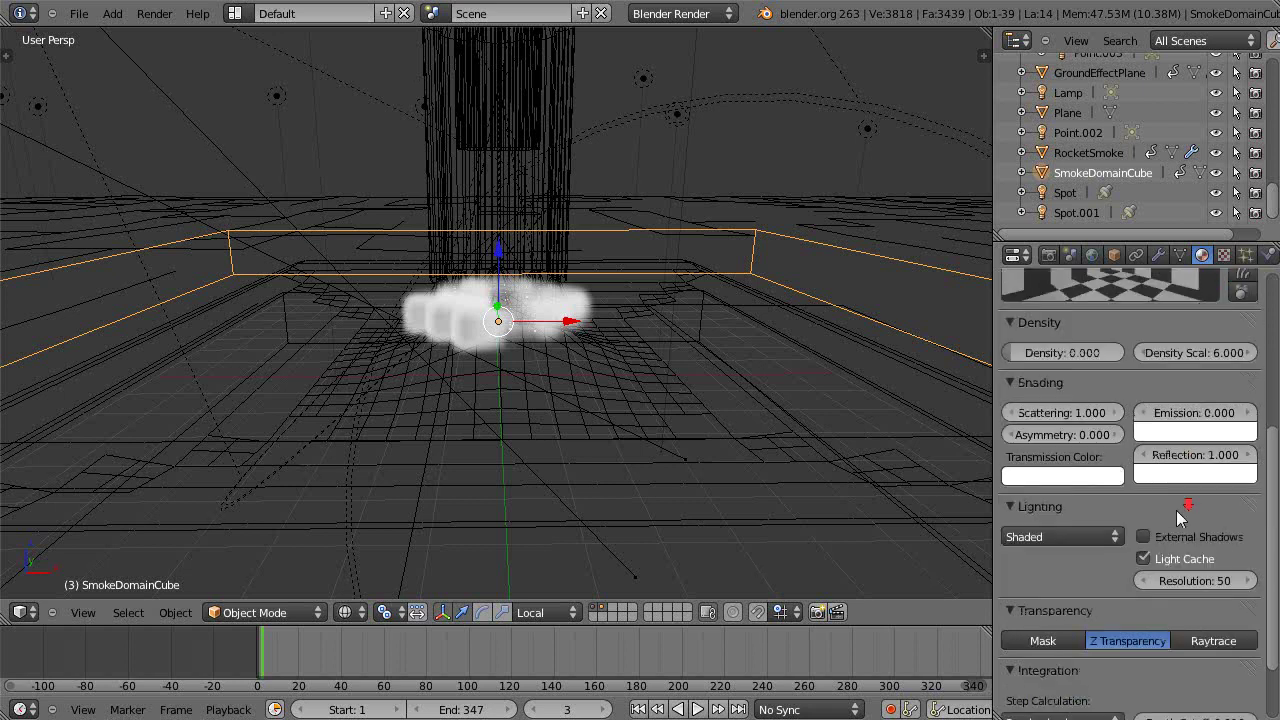
scroll(1176, 510, "down", 2)
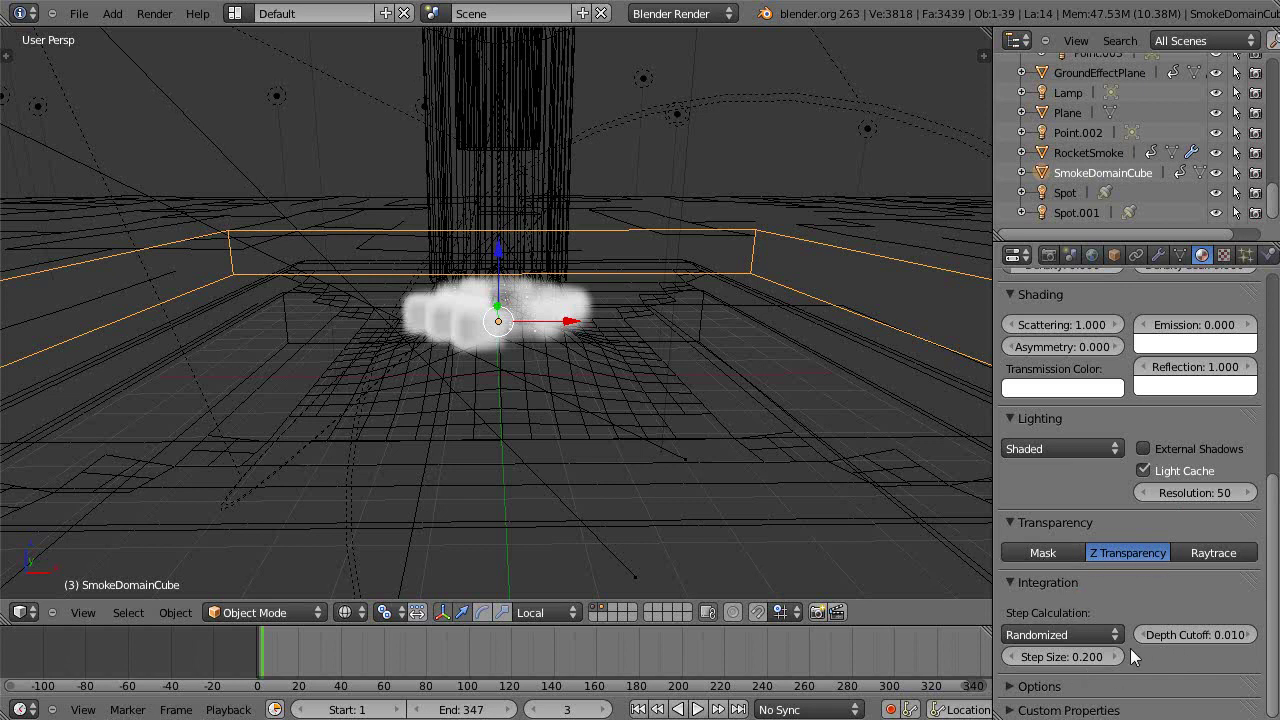
scroll(1135, 655, "up", 1)
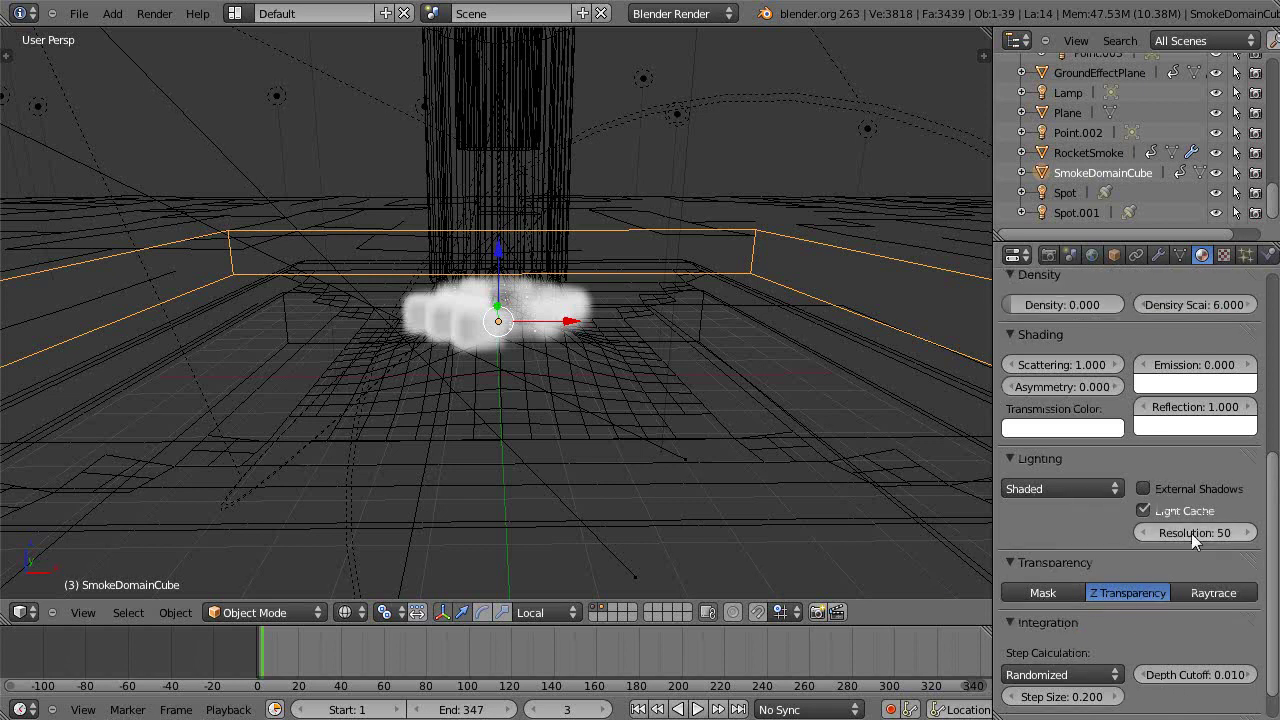
scroll(1177, 485, "up", 1)
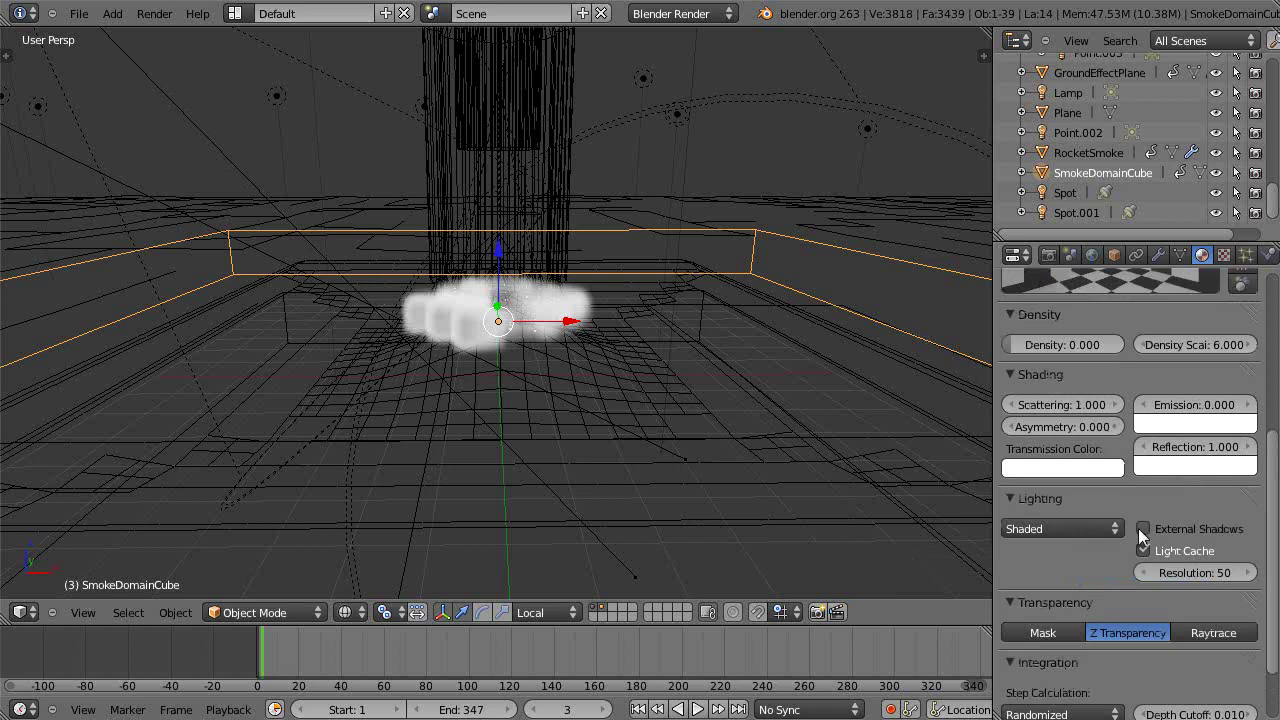
Review SmokeDomainCube's volume material again, from its lighting and shading settings up to the material slot and Volume type.
scroll(1110, 504, "up", 3)
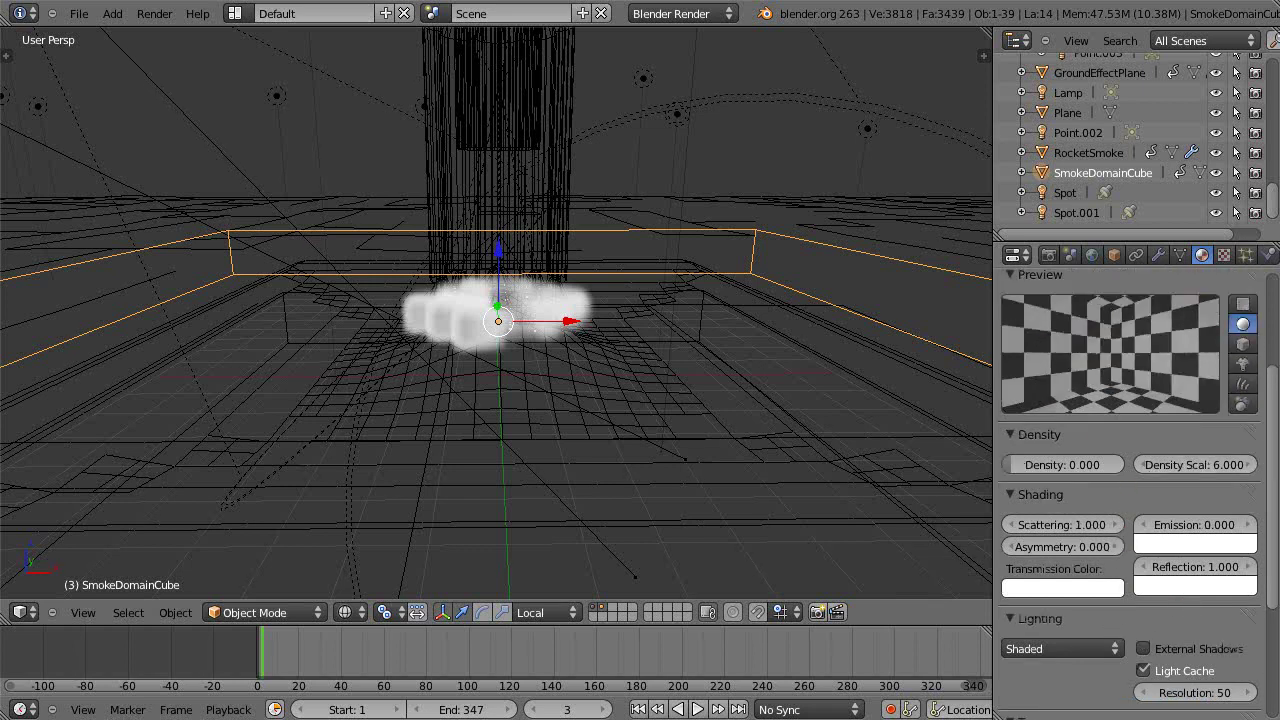
scroll(1110, 504, "up", 4)
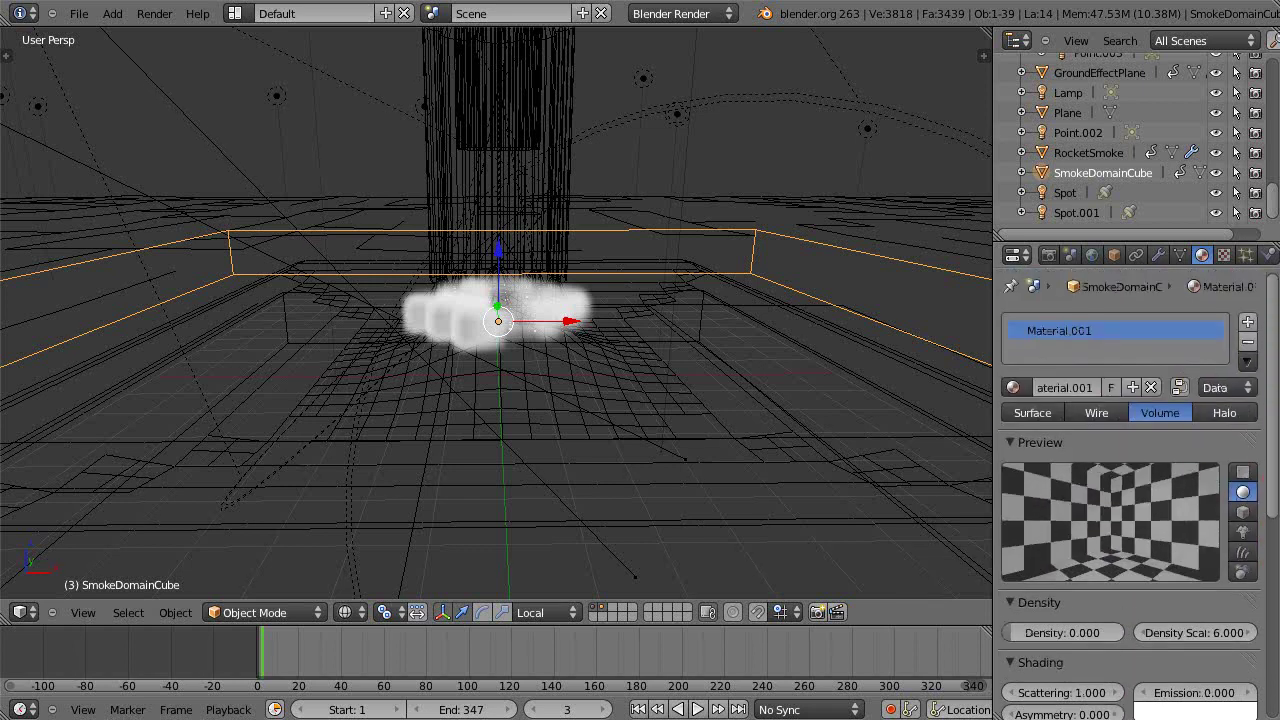
scroll(1006, 440, "down", 3)
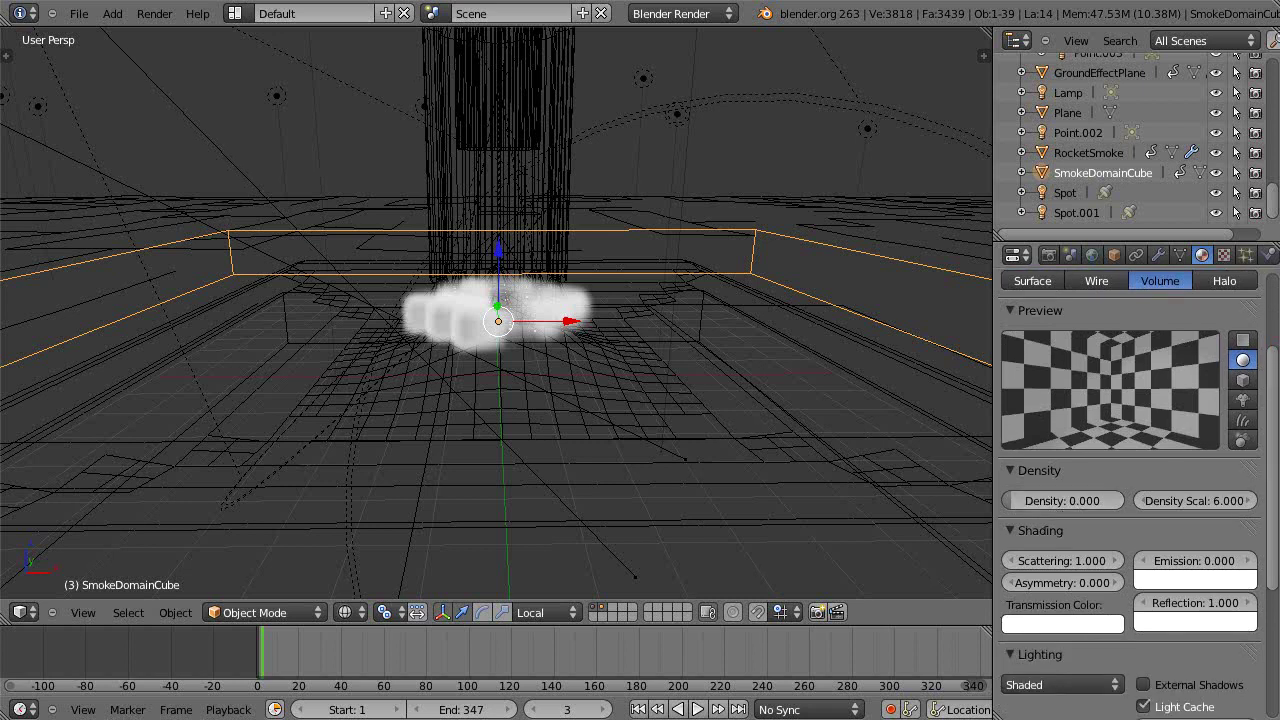
left_click_drag(1273, 402, 1272, 366)
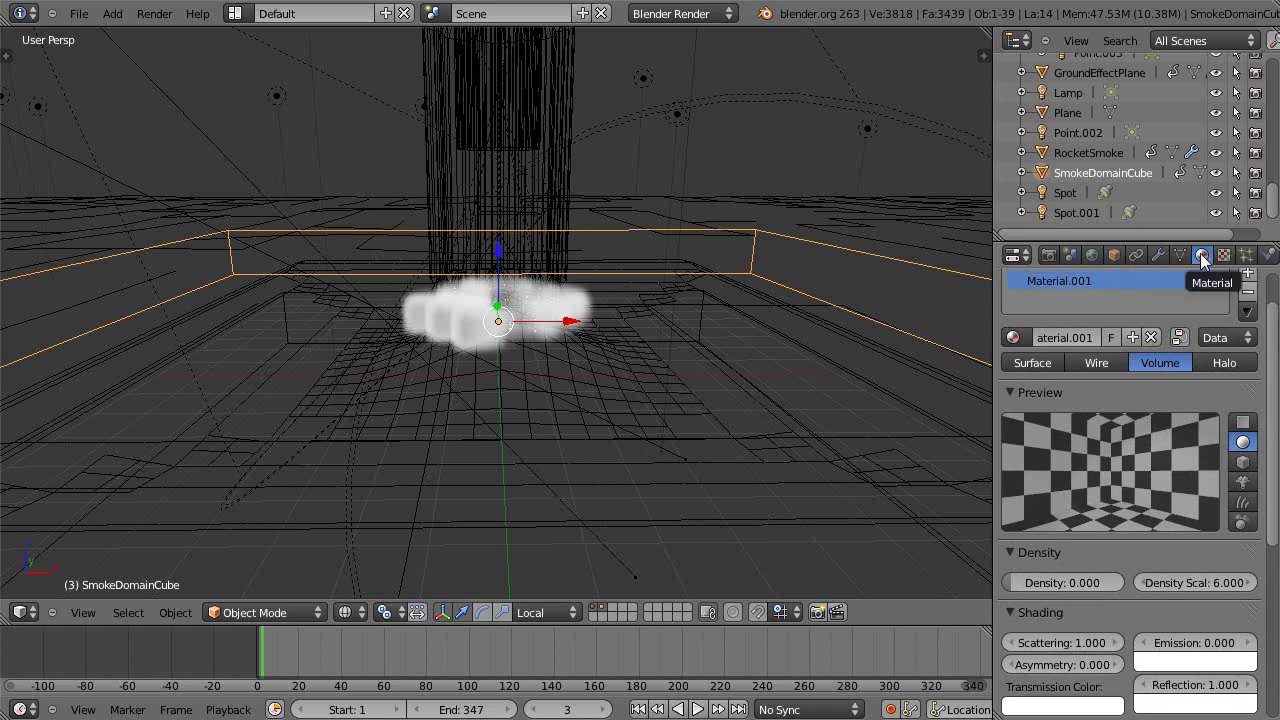
Open SmokeDomainCube's Texture.001 and examine its Voxel Data type, smoke domain source, mapping and influence settings.
left_click(1223, 255)
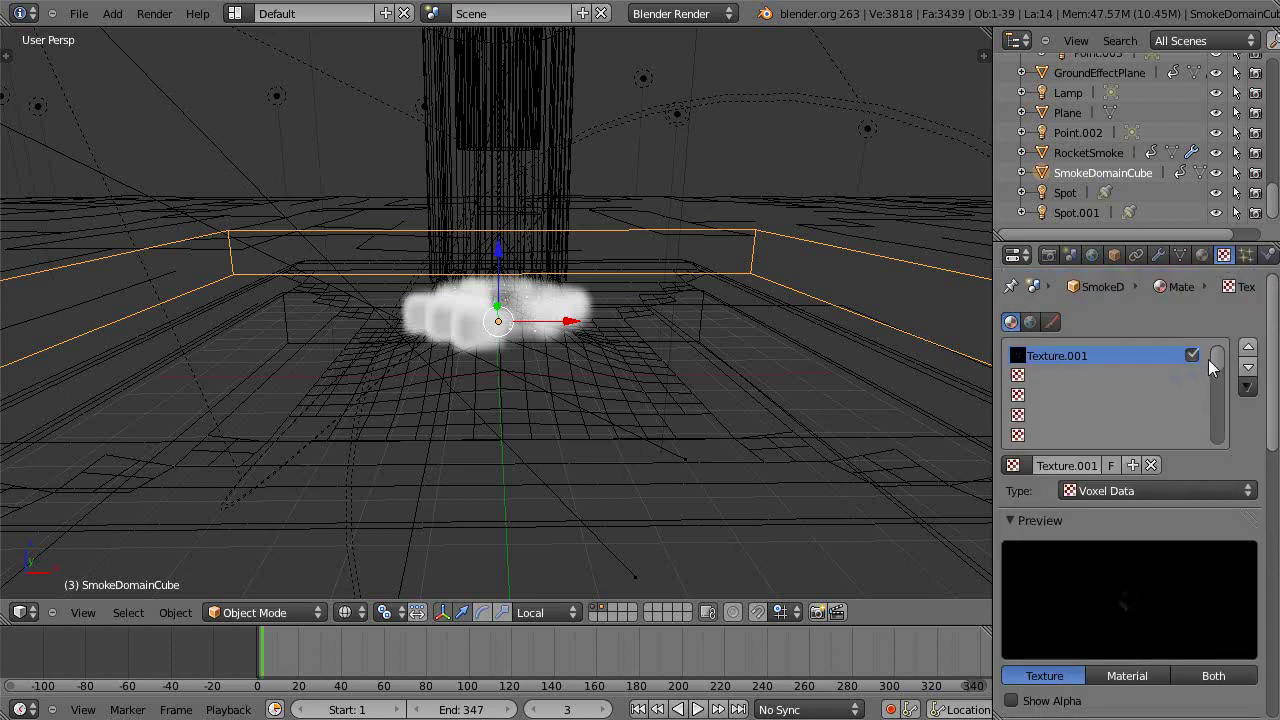
scroll(1208, 400, "down", 2)
scroll(1210, 418, "up", 2)
left_click(1246, 491)
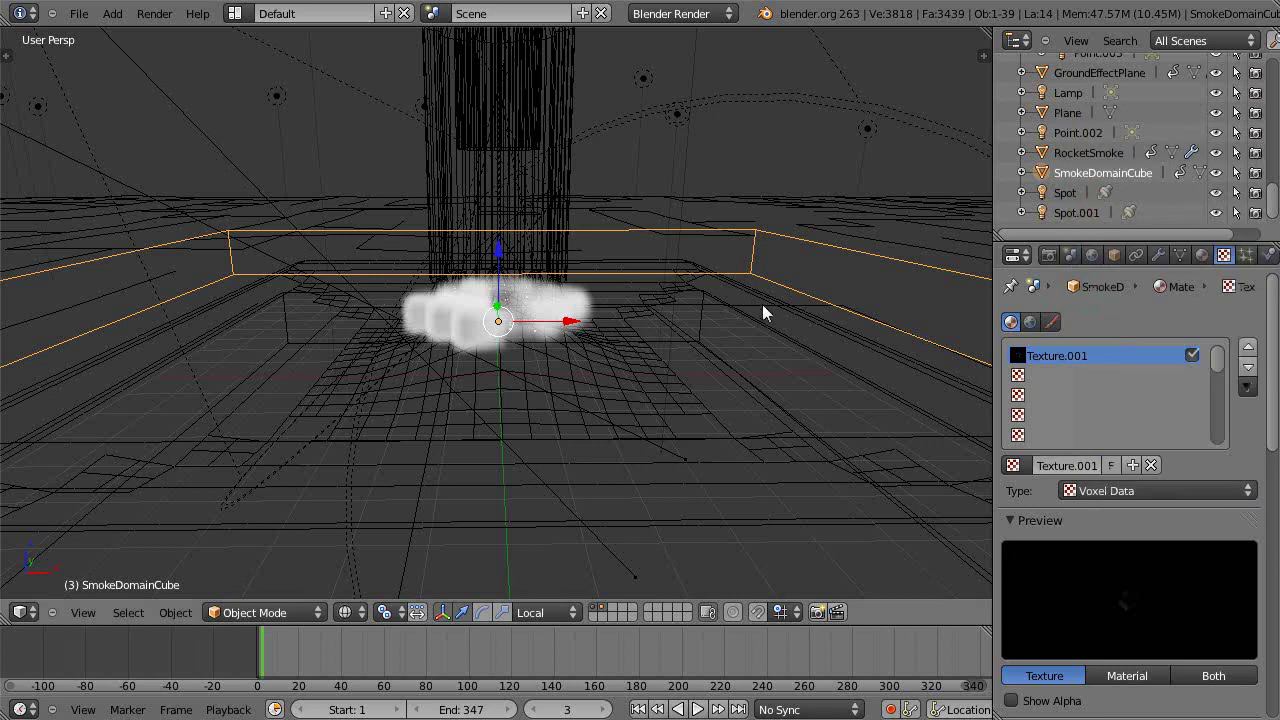
left_click_drag(1270, 358, 1240, 503)
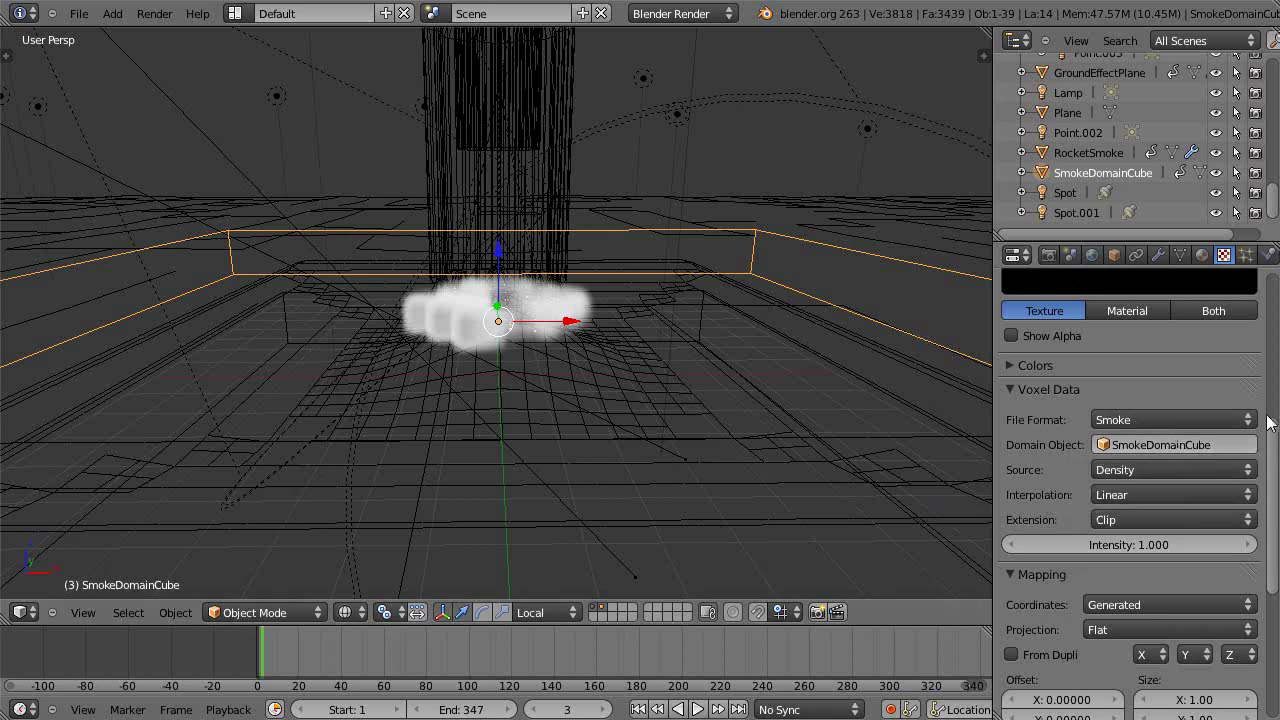
left_click_drag(1268, 435, 1270, 572)
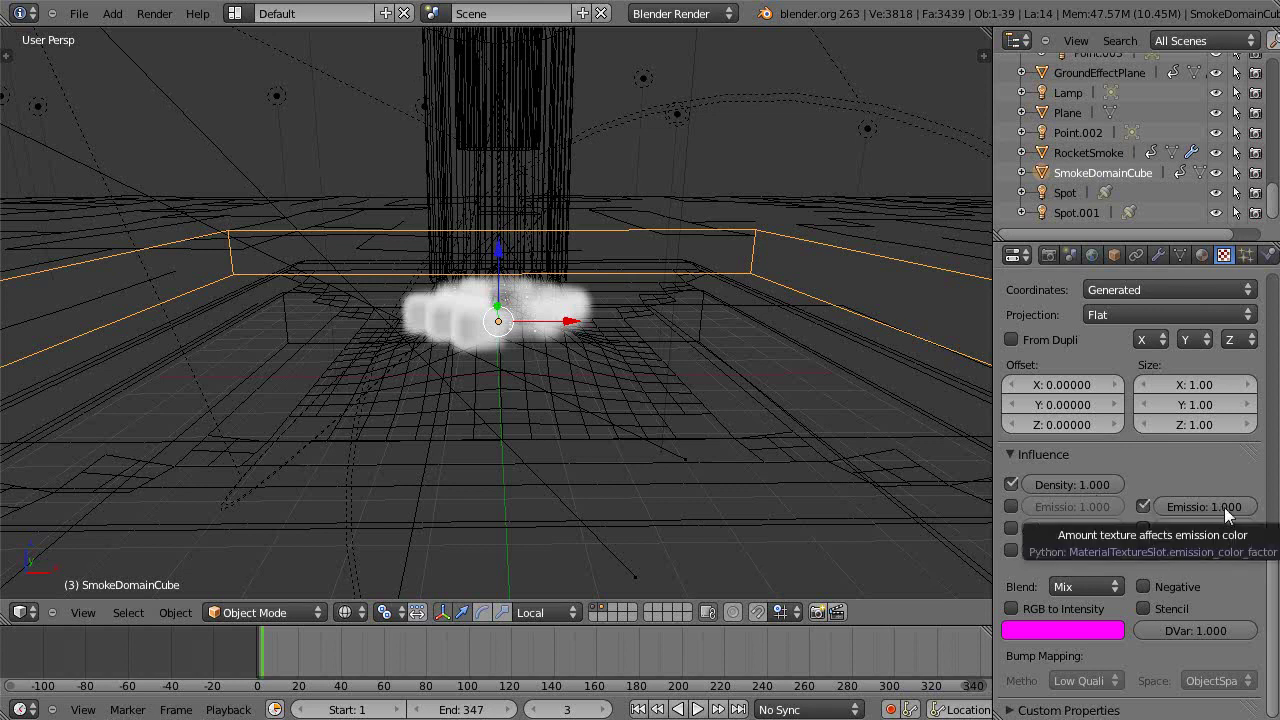
scroll(1274, 543, "up", 8)
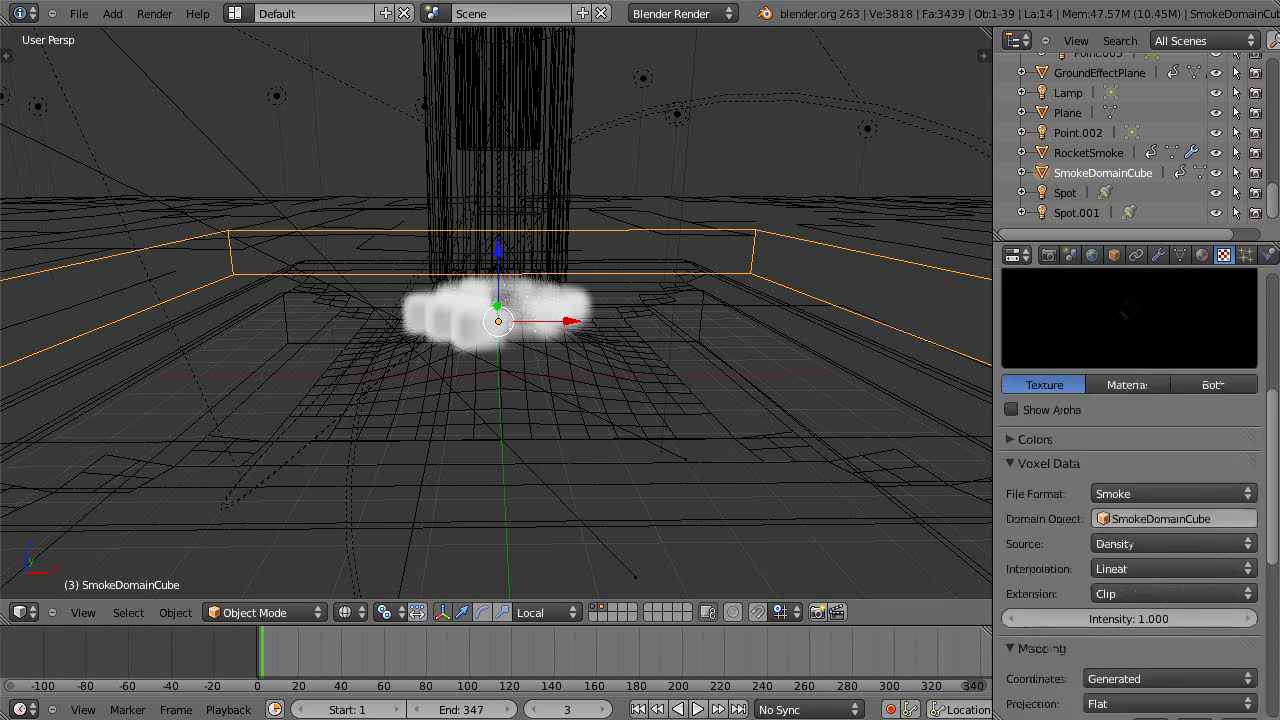
scroll(1130, 480, "up", 6)
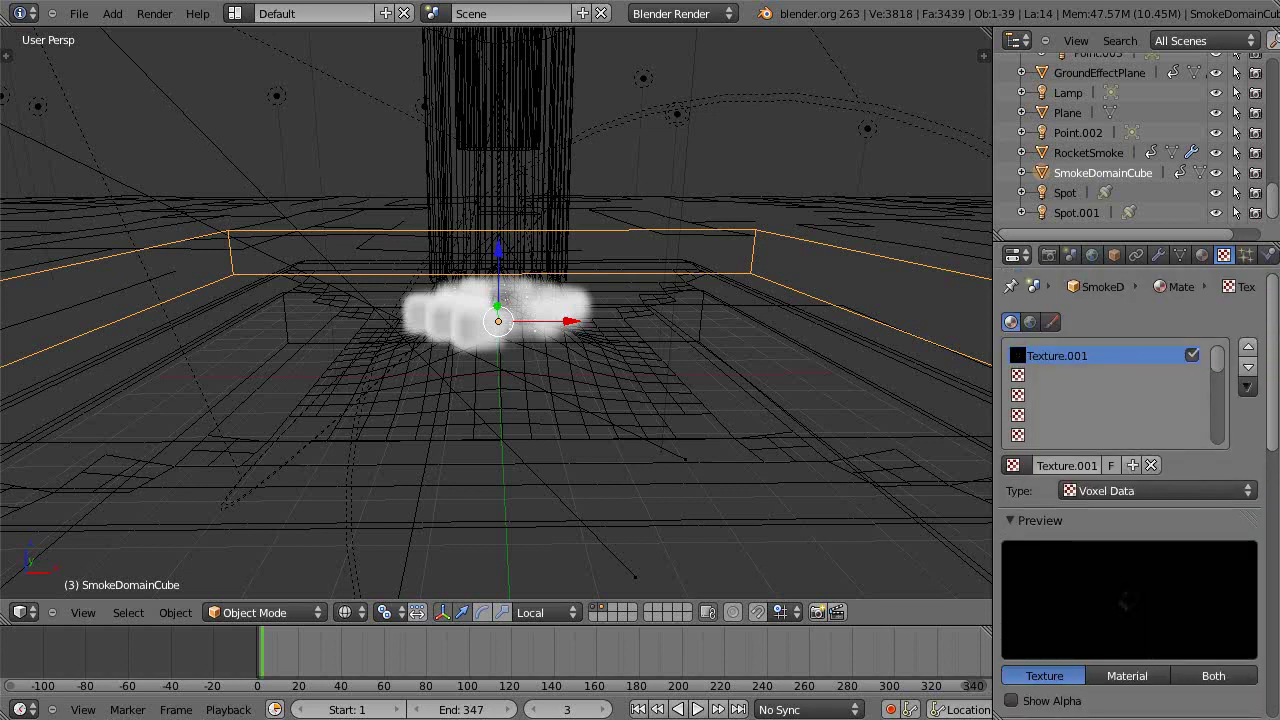
scroll(1130, 480, "down", 10)
scroll(1130, 480, "up", 10)
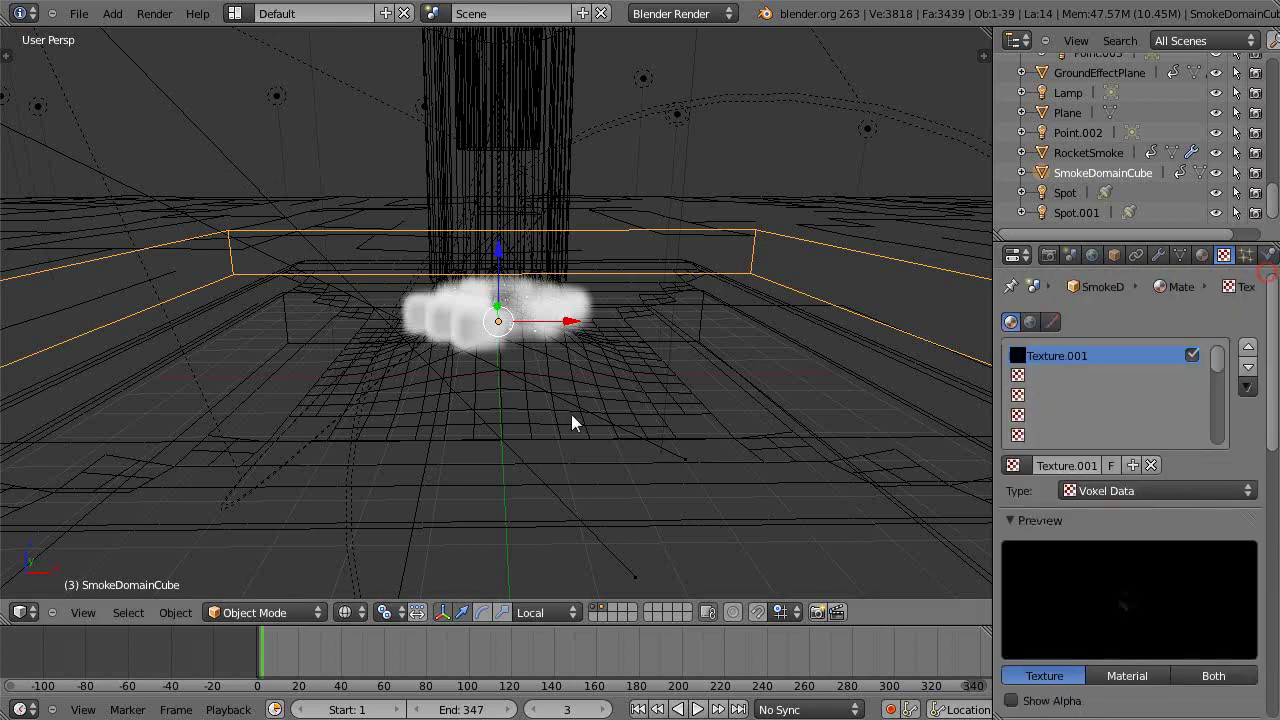
Examine the smoke ring around the base of the rocket from above, ground level and several sides.
scroll(571, 423, "up", 2)
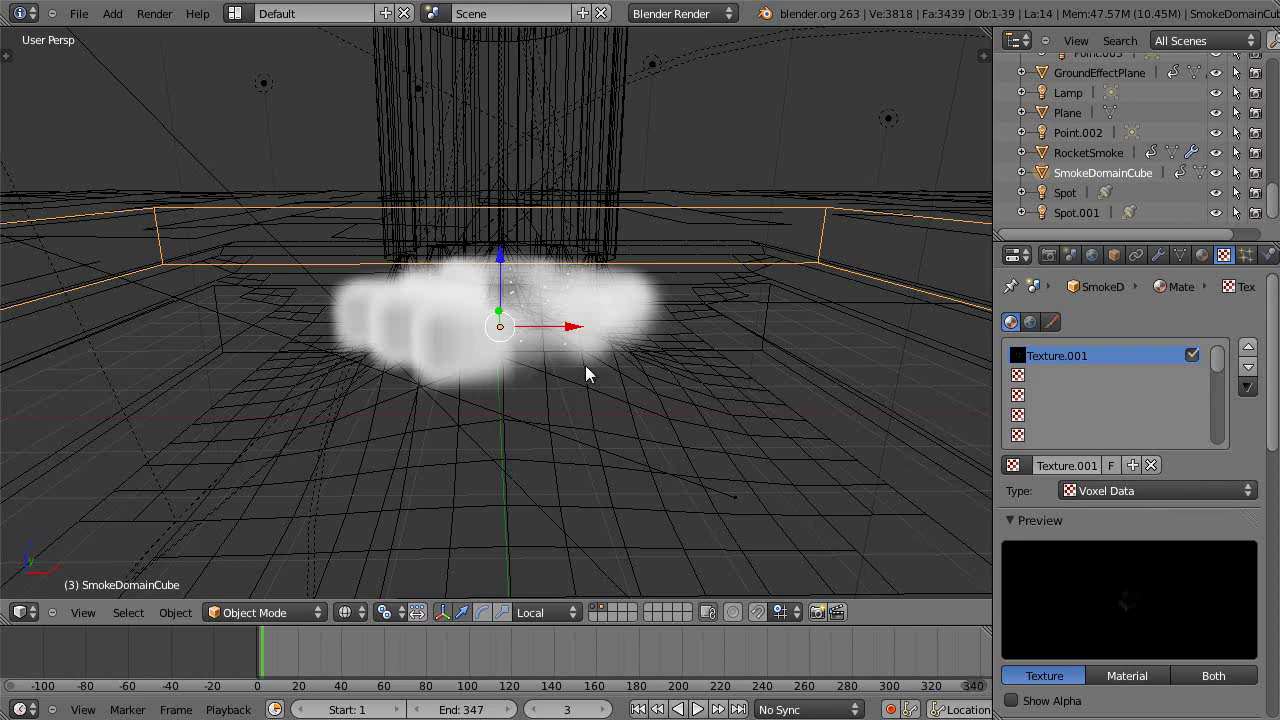
middle_click_drag(611, 408, 429, 437)
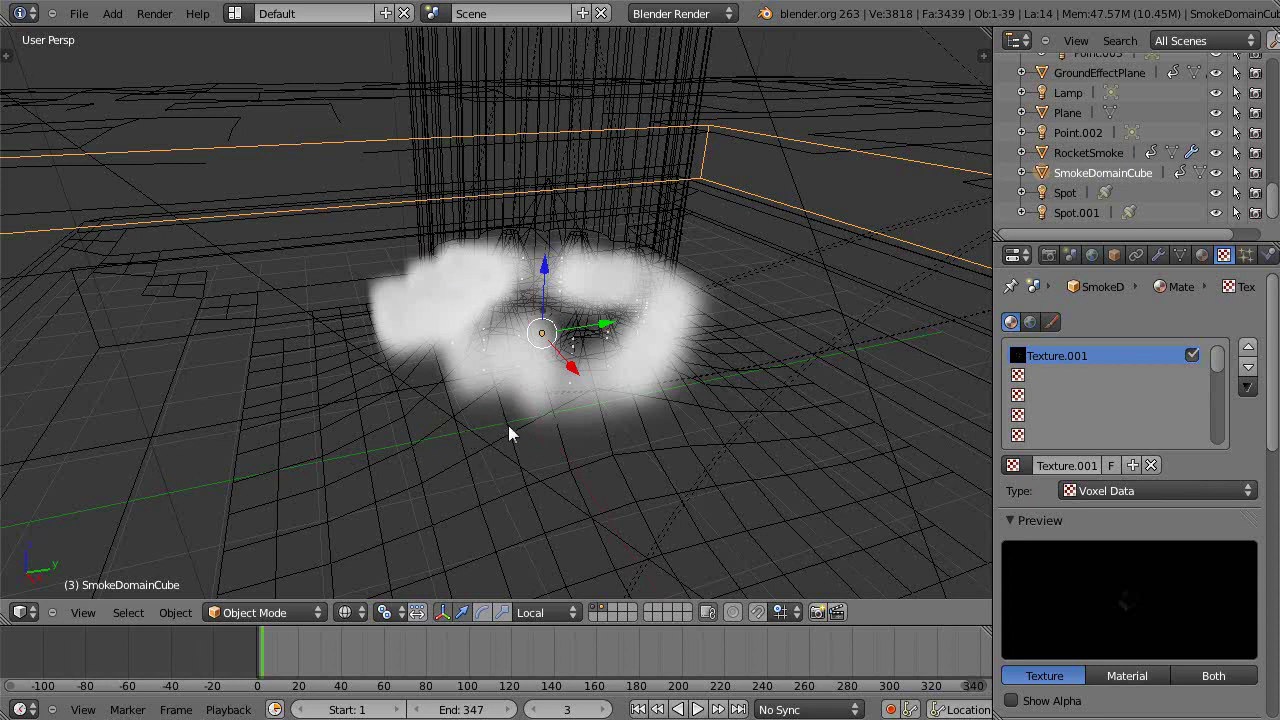
middle_click_drag(508, 428, 570, 442)
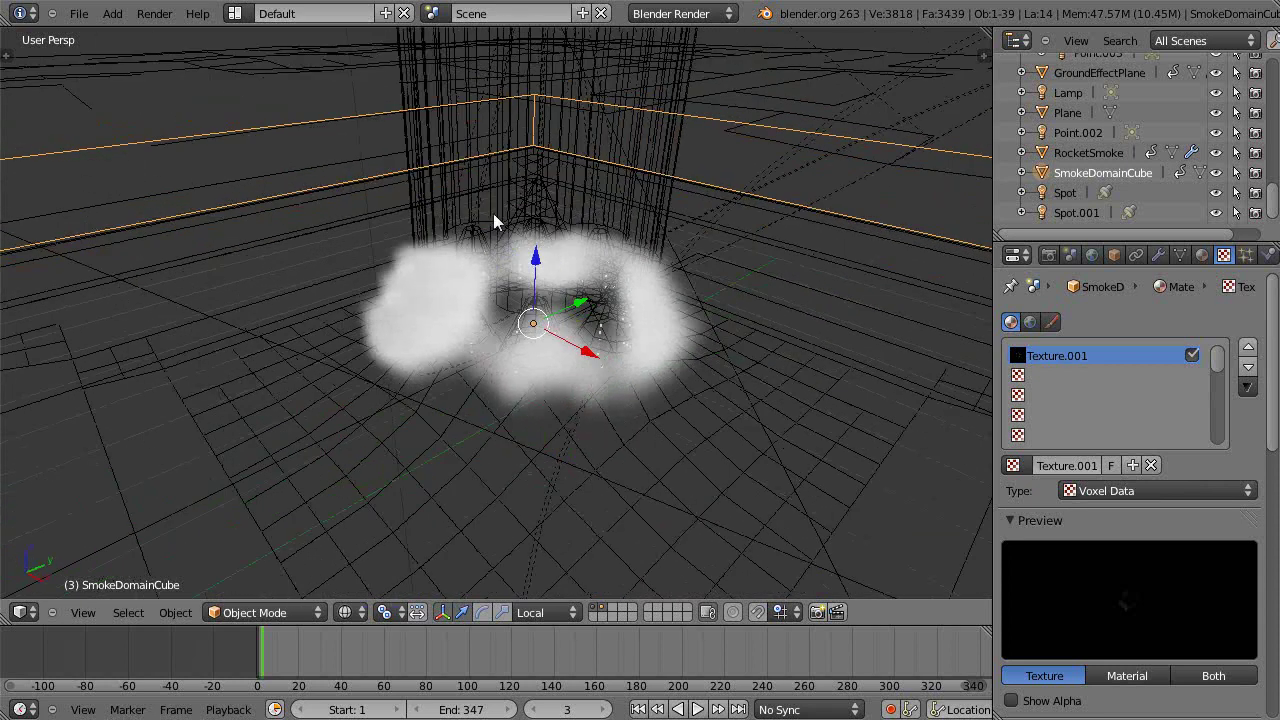
middle_click(534, 330)
middle_click_drag(536, 338, 533, 287)
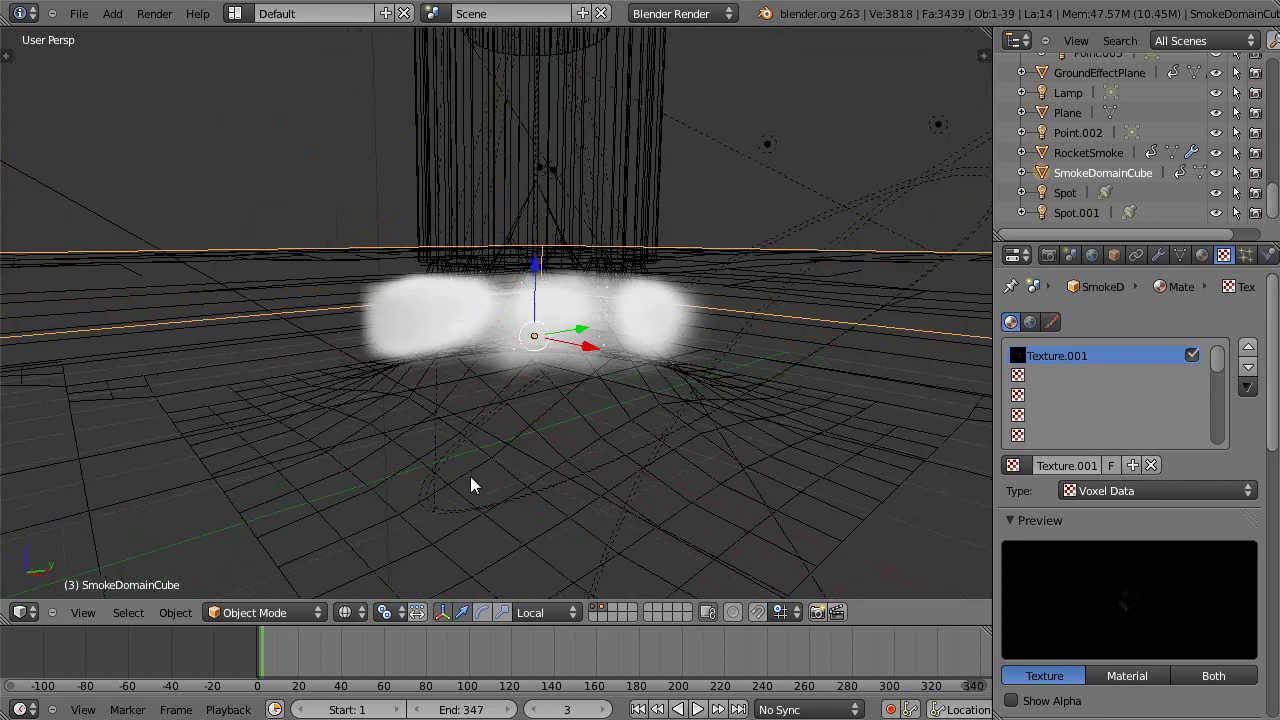
middle_click_drag(470, 484, 597, 457)
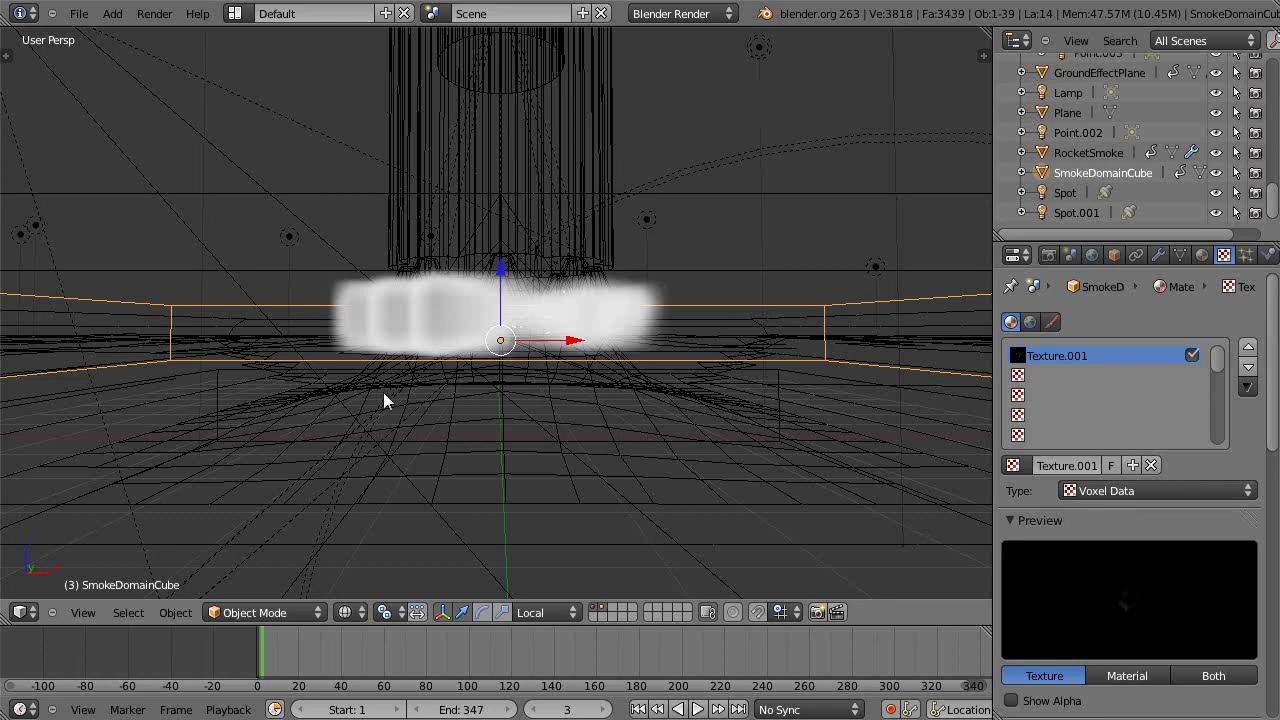
middle_click_drag(584, 398, 485, 413)
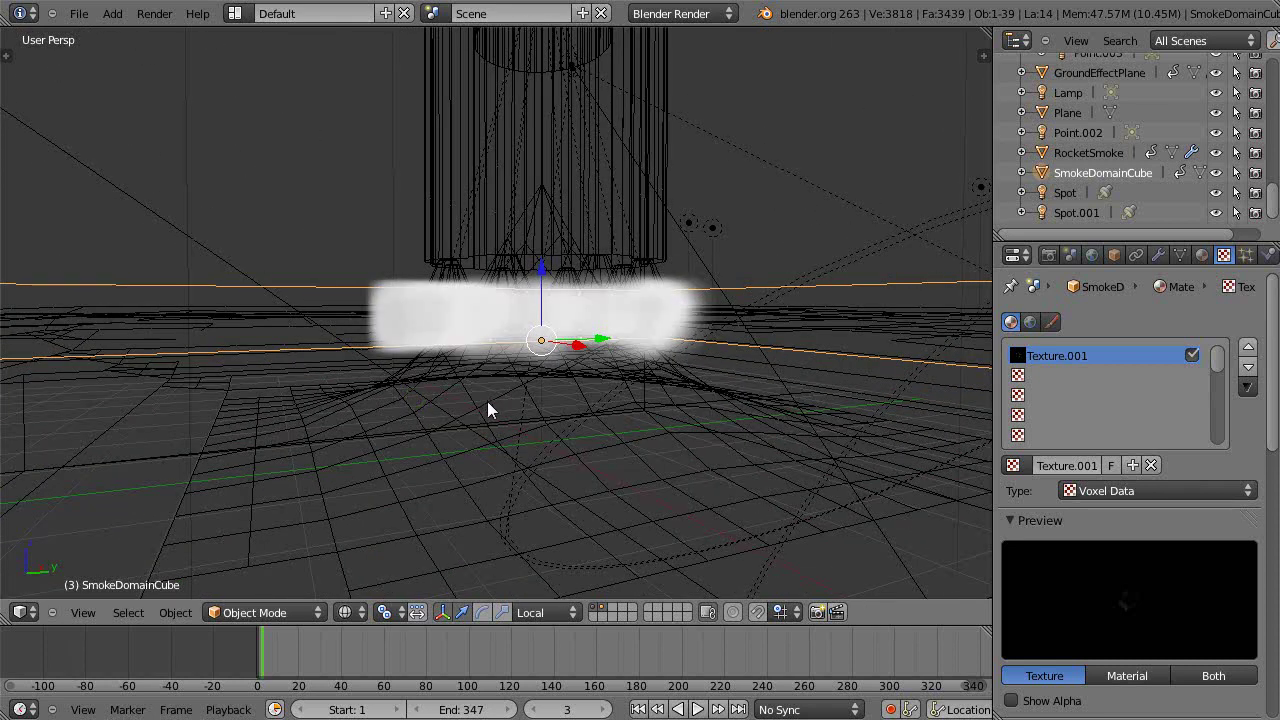
Select GroundEffectPlane and examine its central cone beneath the nozzles and its surrounding raised mesh from several angles.
right_click(487, 401)
scroll(494, 408, "down", 2)
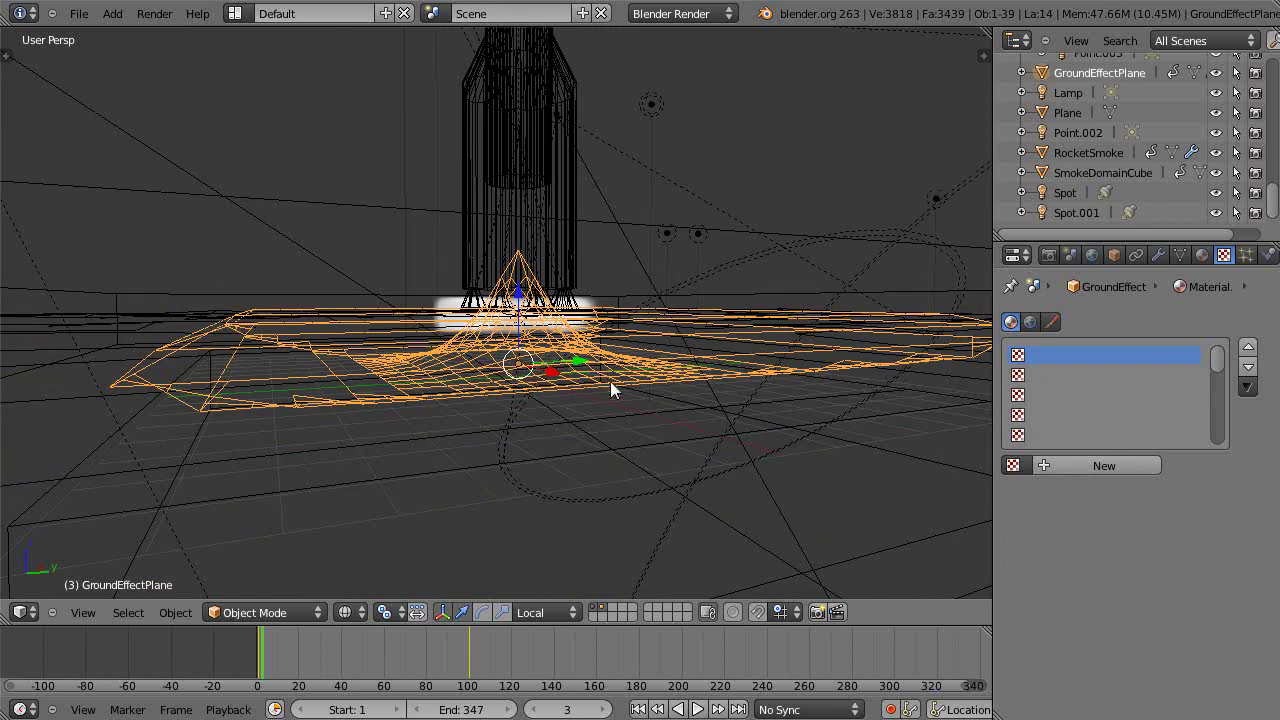
middle_click_drag(608, 383, 370, 390)
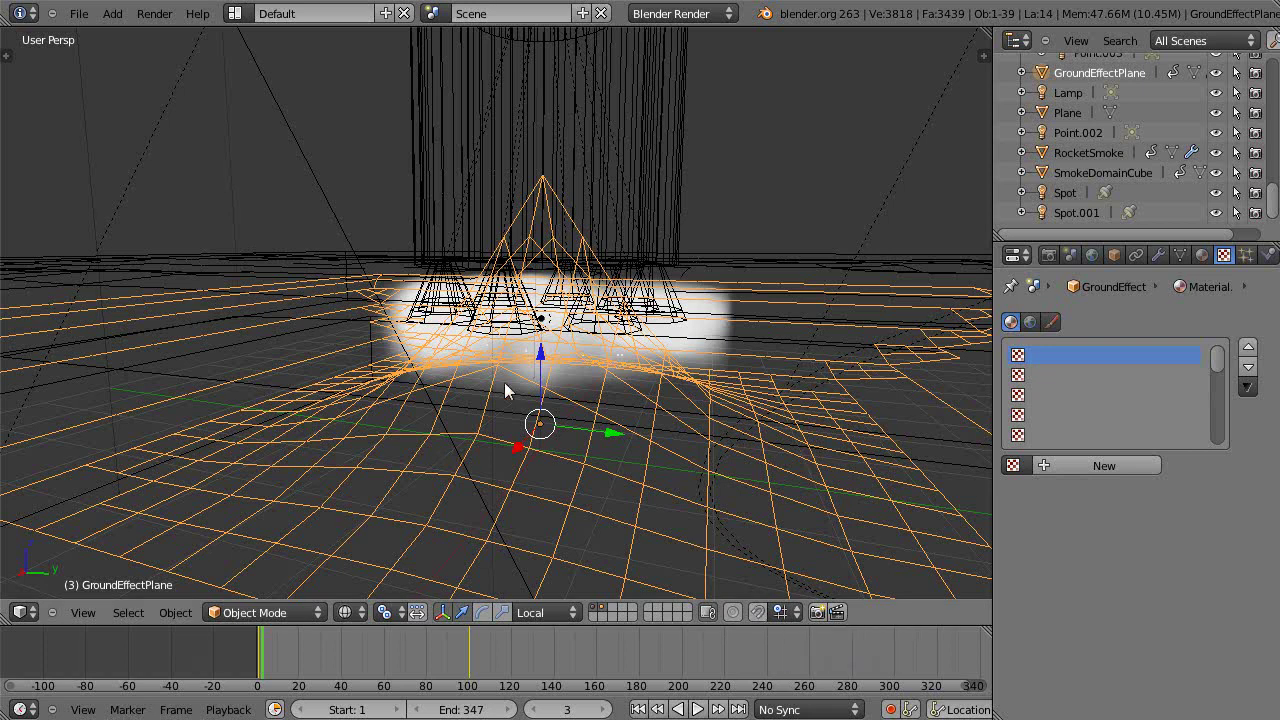
middle_click_drag(537, 443, 471, 434)
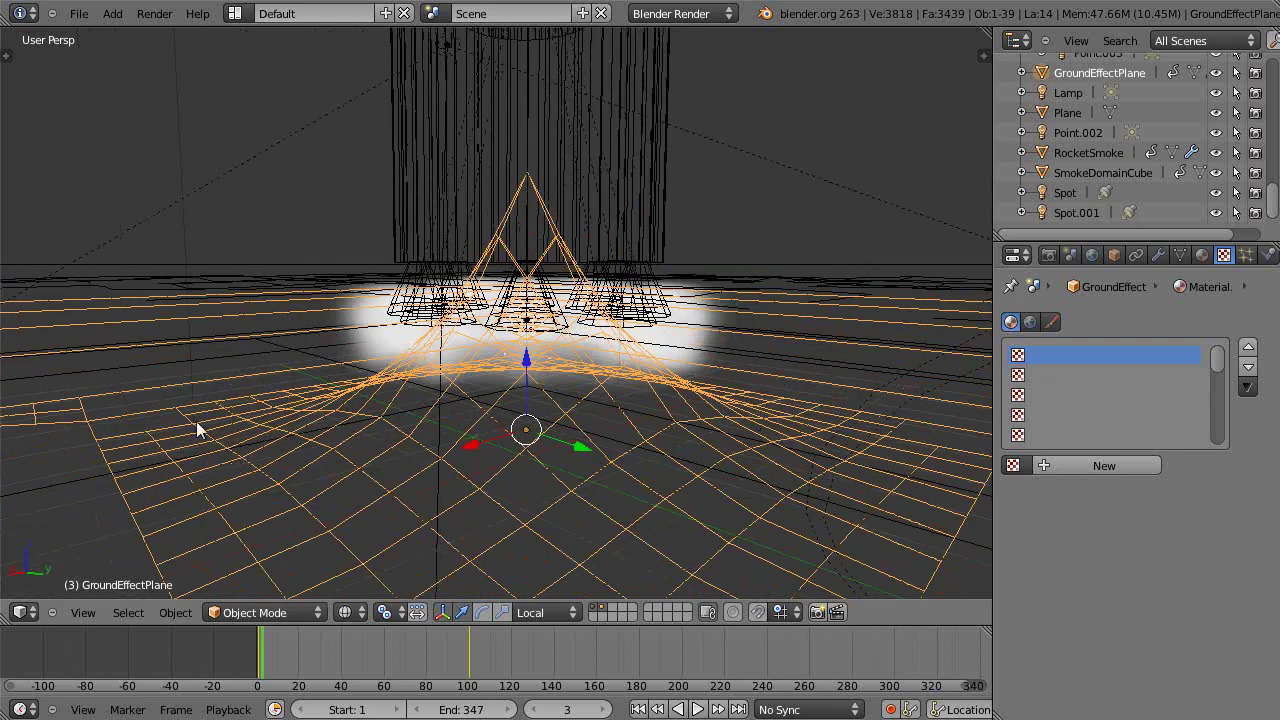
middle_click_drag(351, 526, 494, 480)
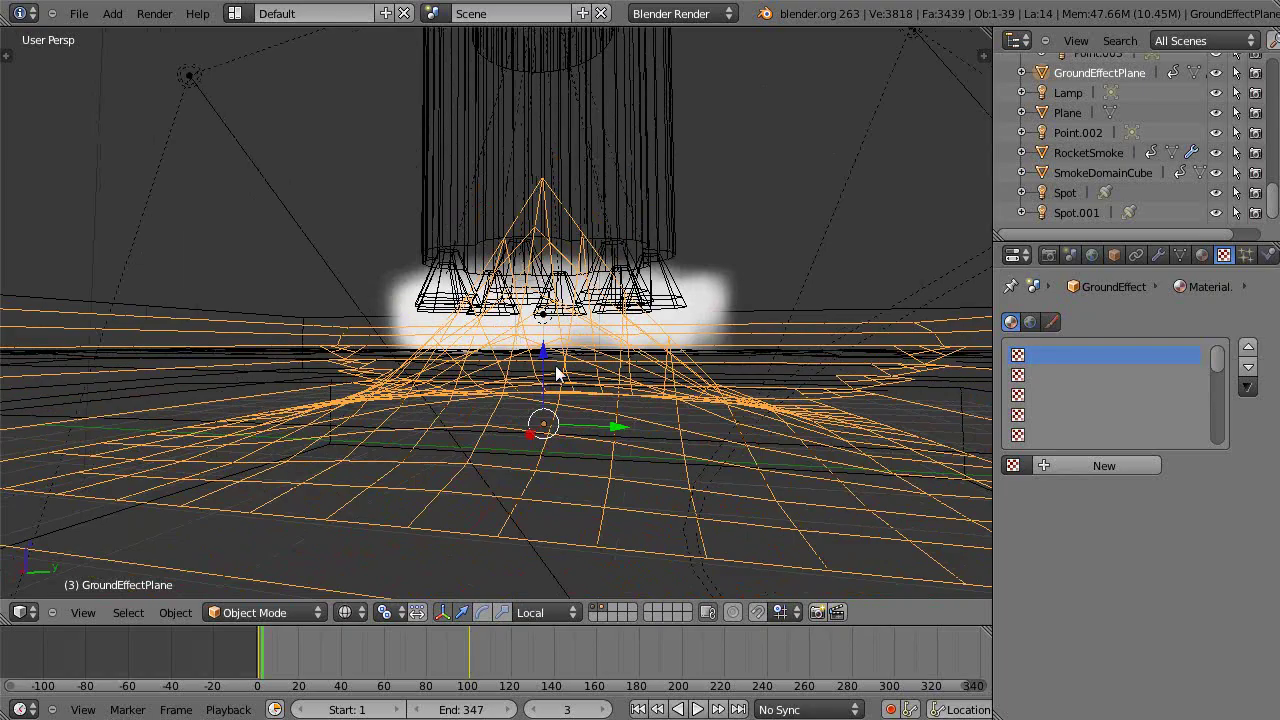
middle_click_drag(542, 418, 544, 450)
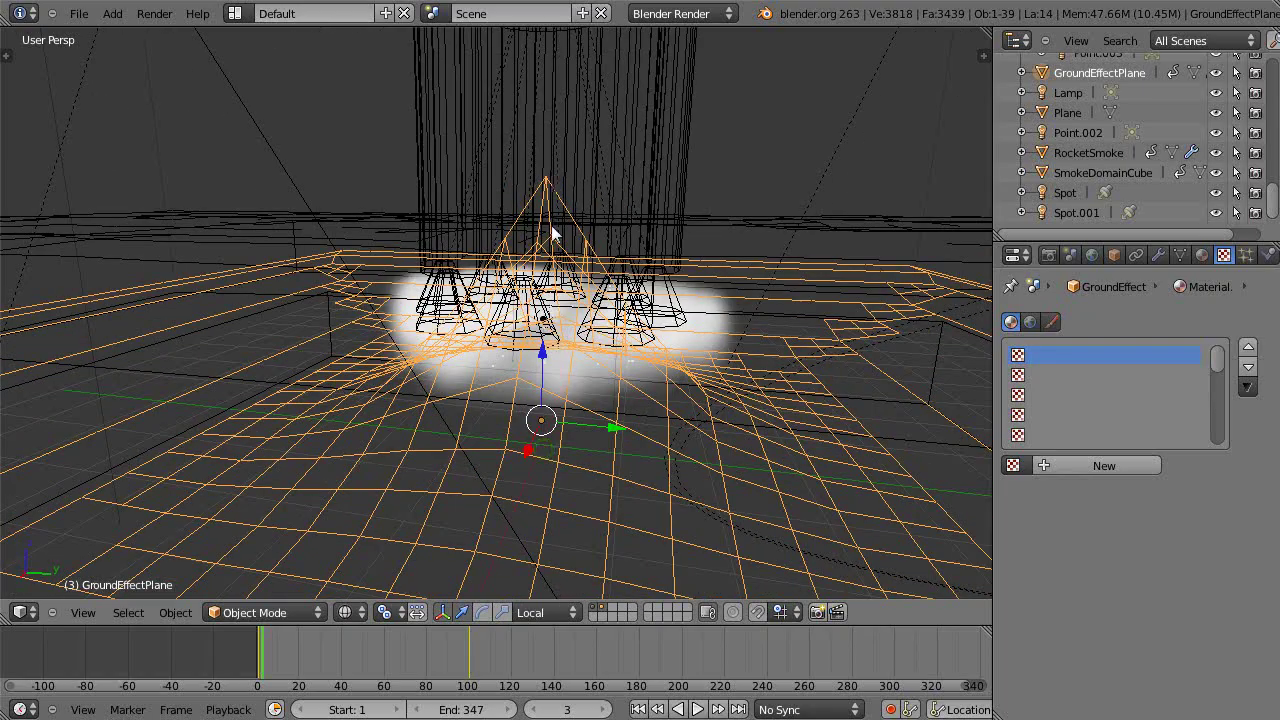
middle_click_drag(558, 362, 643, 334)
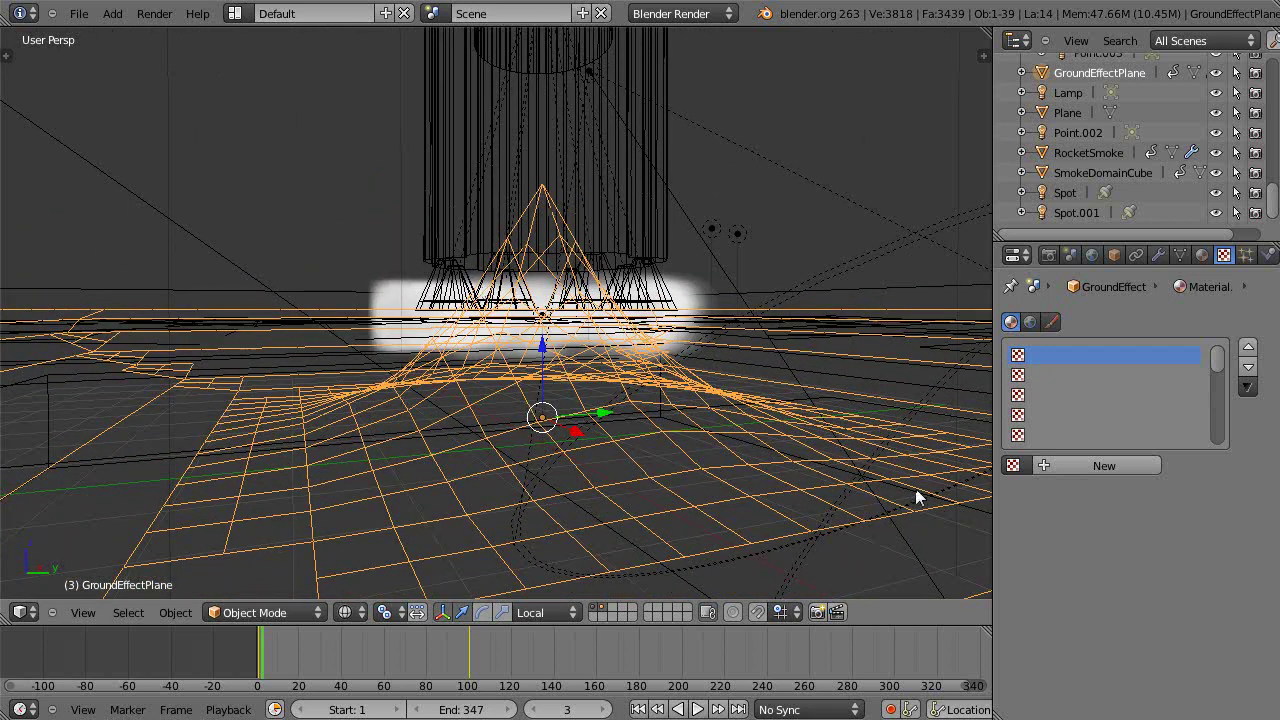
middle_click_drag(915, 488, 830, 477)
middle_click_drag(920, 344, 961, 352)
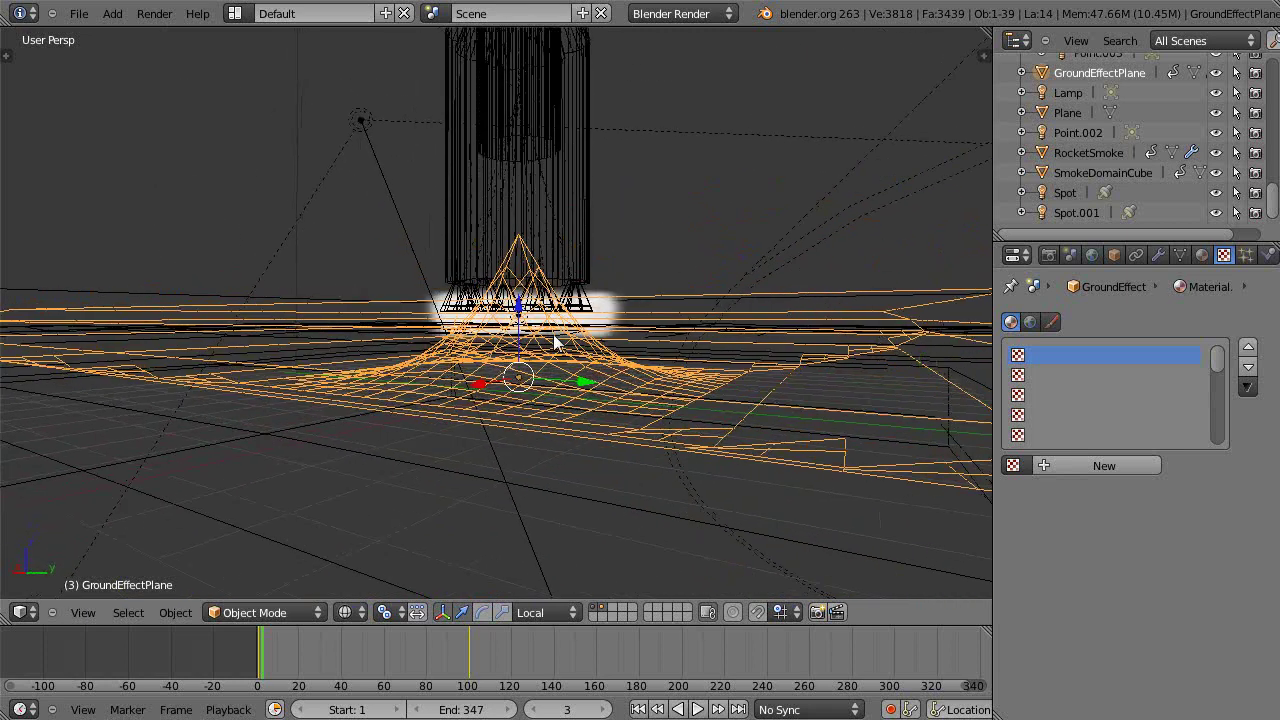
middle_click_drag(559, 343, 549, 252)
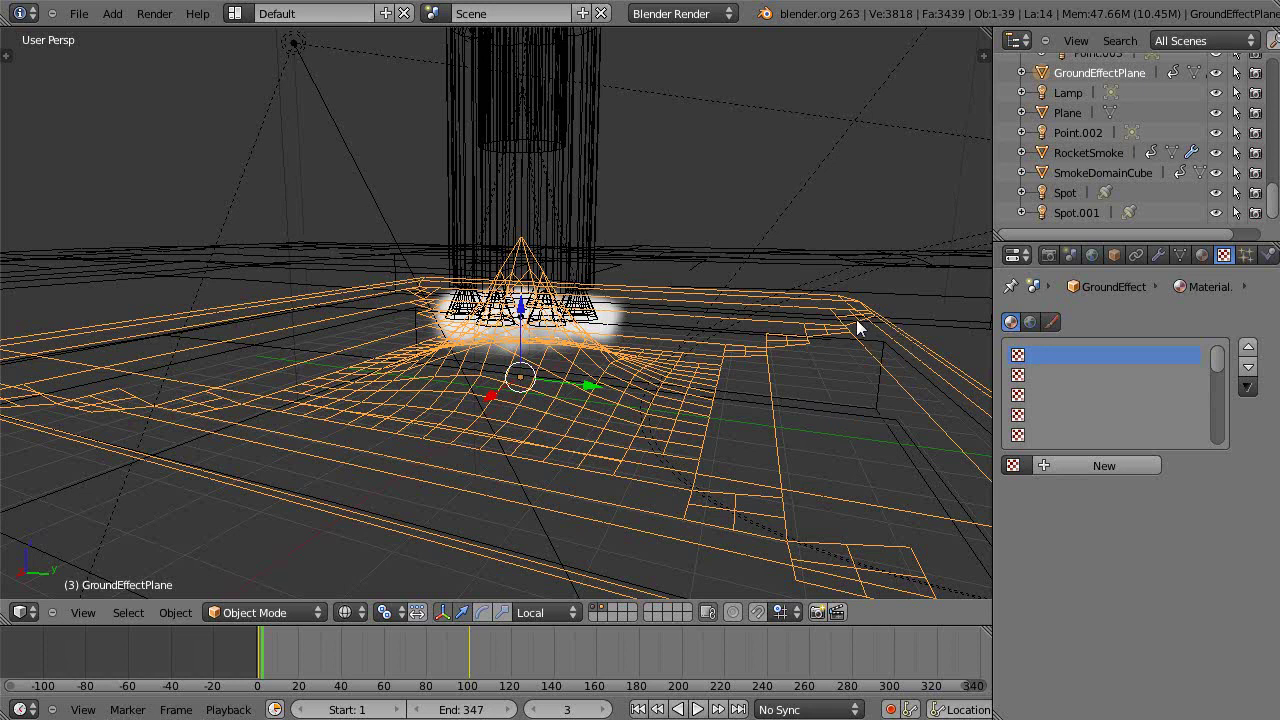
middle_click_drag(790, 345, 685, 240)
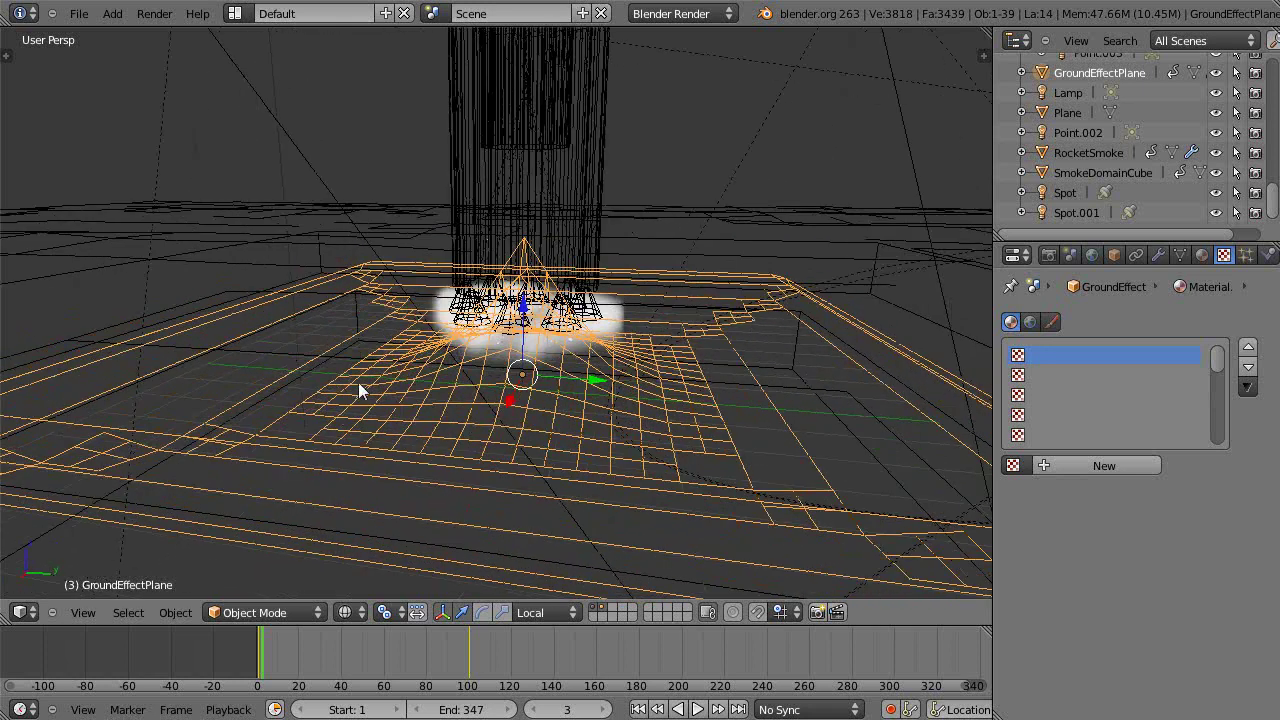
middle_click_drag(394, 423, 621, 383)
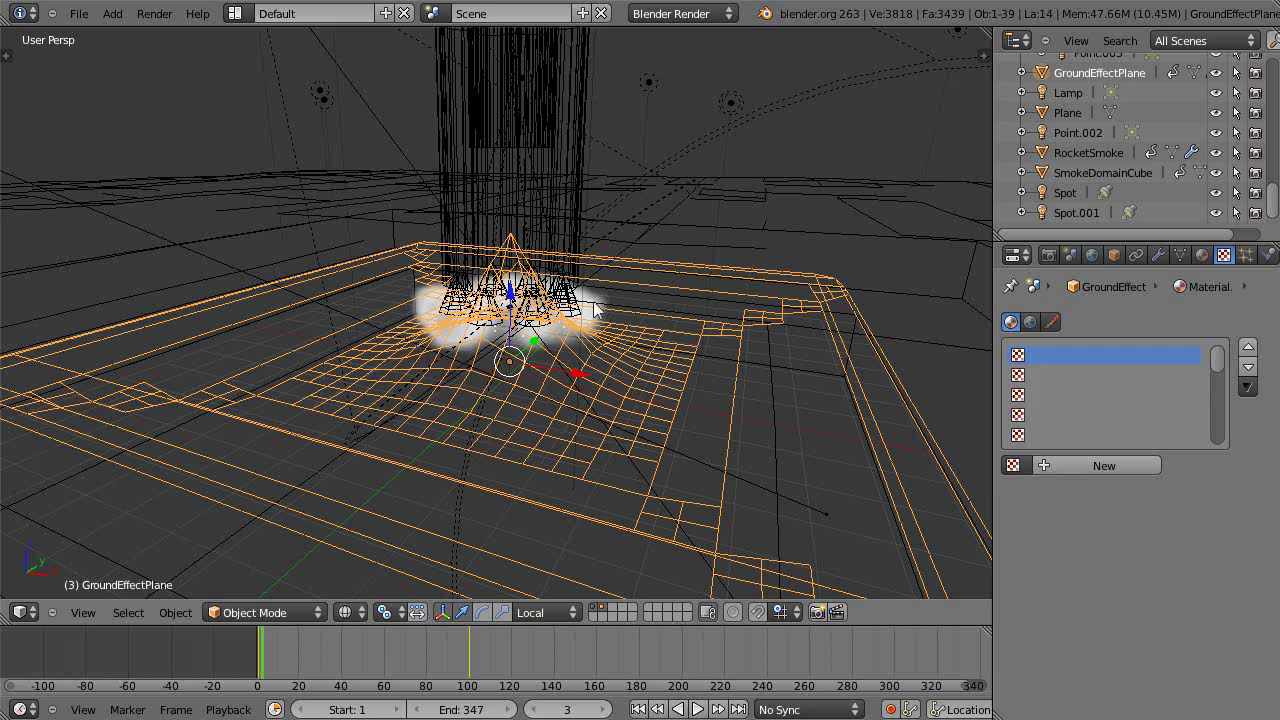
middle_click_drag(600, 312, 522, 402)
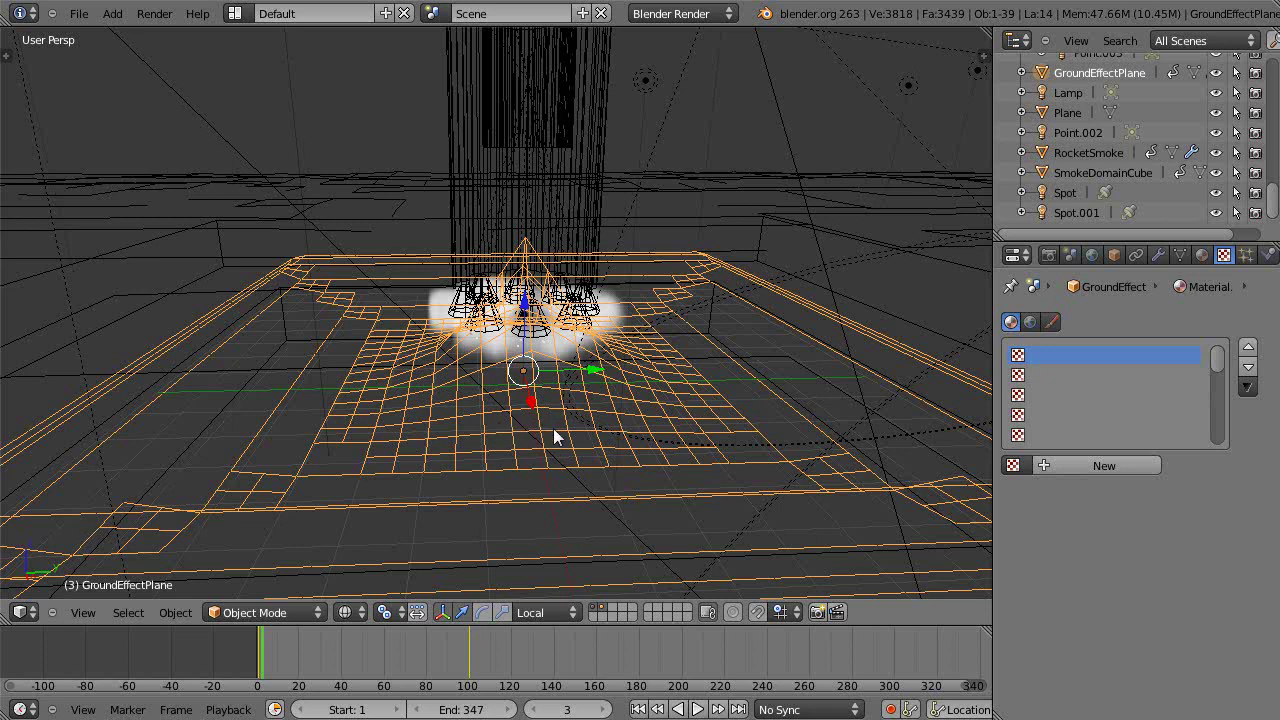
Compare GroundEffectPlane's full extent and outer rim with its centre under the rocket, both close up and from farther away.
scroll(553, 428, "down", 3)
scroll(553, 428, "up", 4)
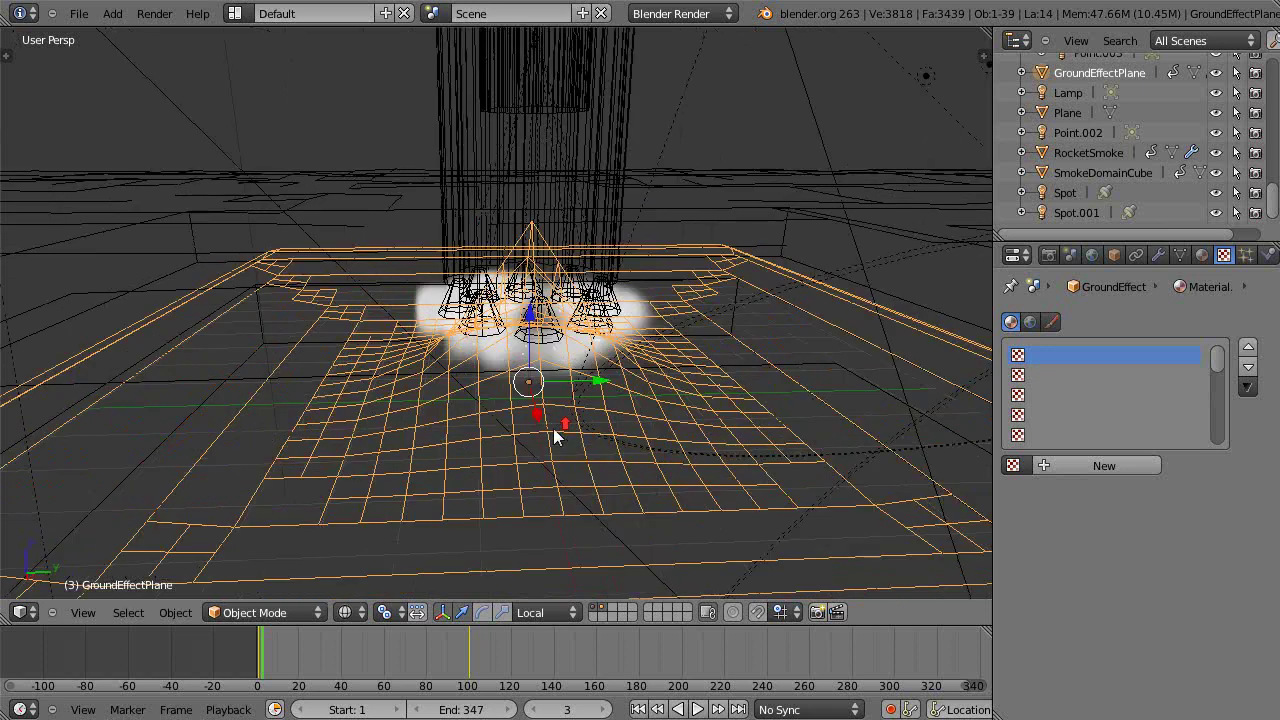
scroll(553, 428, "up", 1)
middle_click_drag(553, 428, 438, 422)
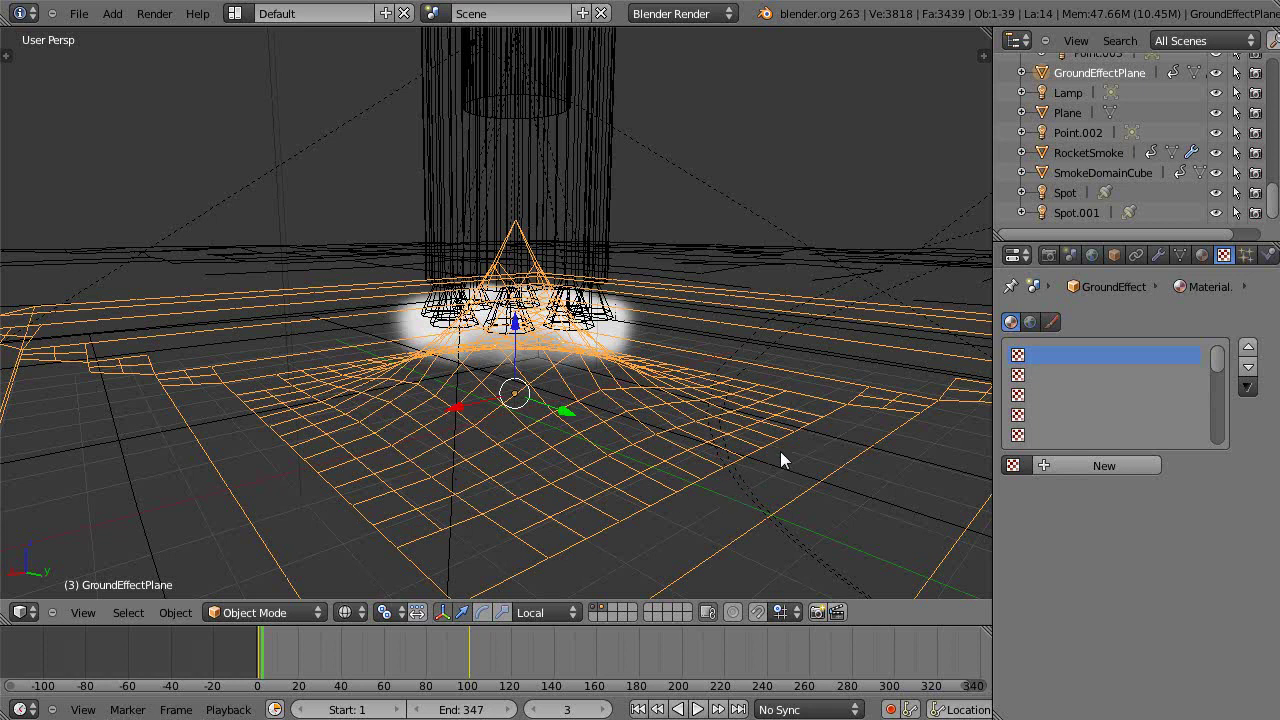
scroll(780, 451, "down", 4)
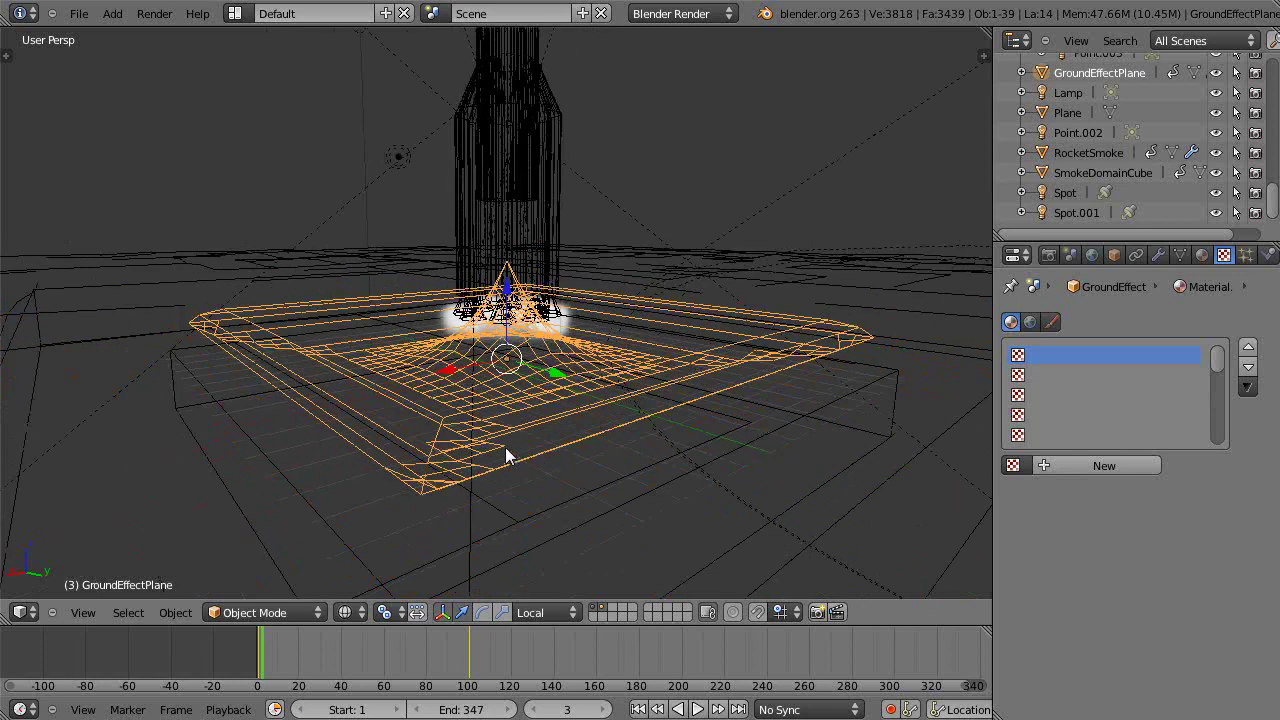
scroll(507, 456, "up", 3)
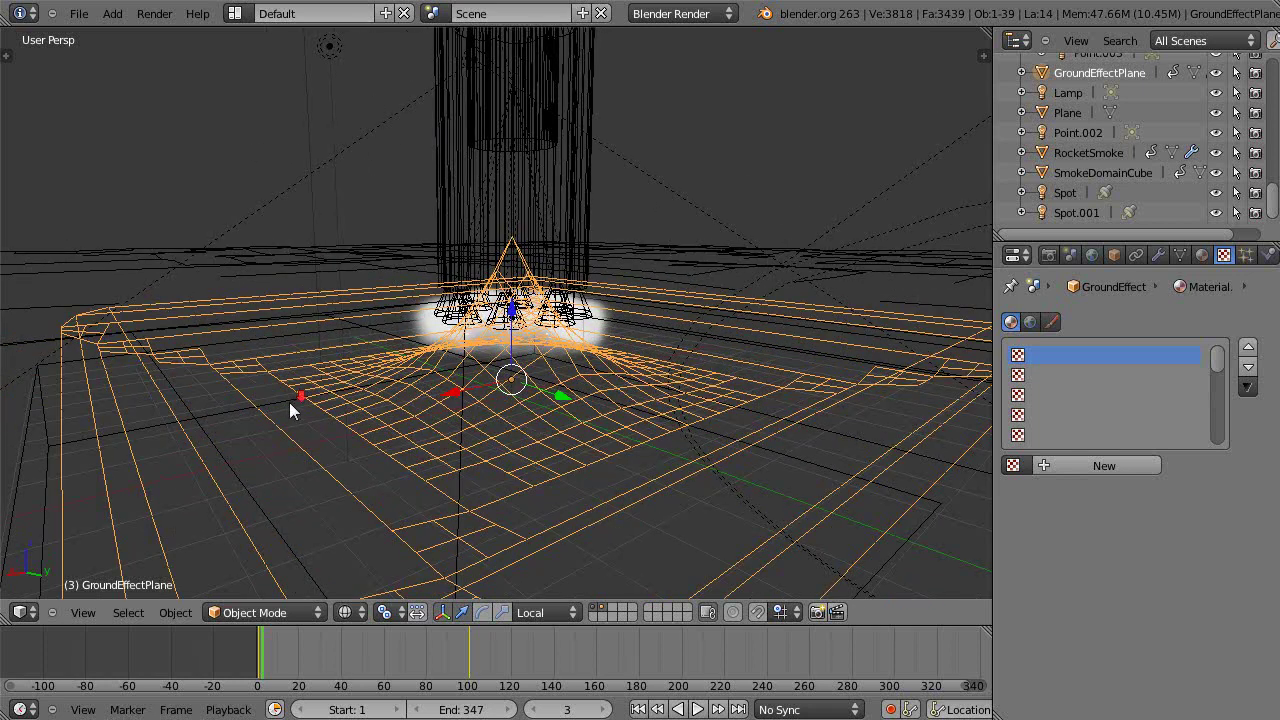
scroll(289, 402, "down", 3)
scroll(443, 398, "up", 3)
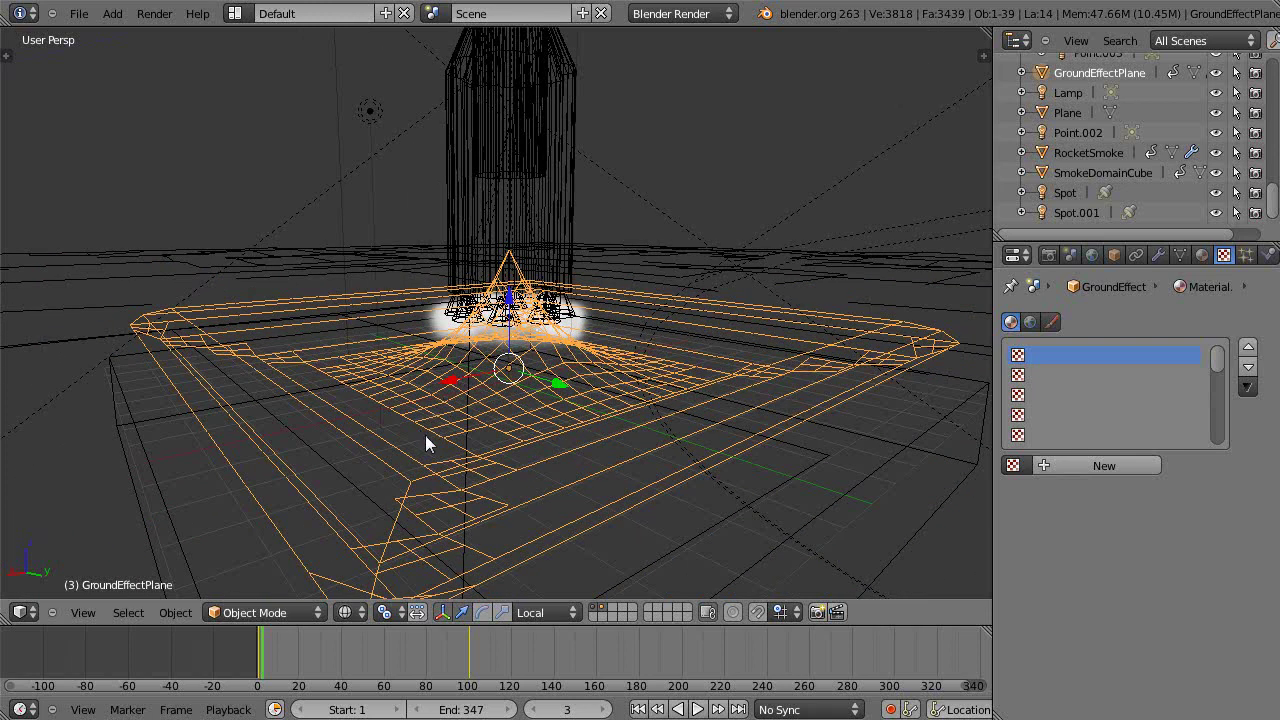
scroll(423, 430, "down", 3)
scroll(421, 429, "up", 4)
middle_click_drag(419, 437, 575, 431)
scroll(580, 430, "down", 4)
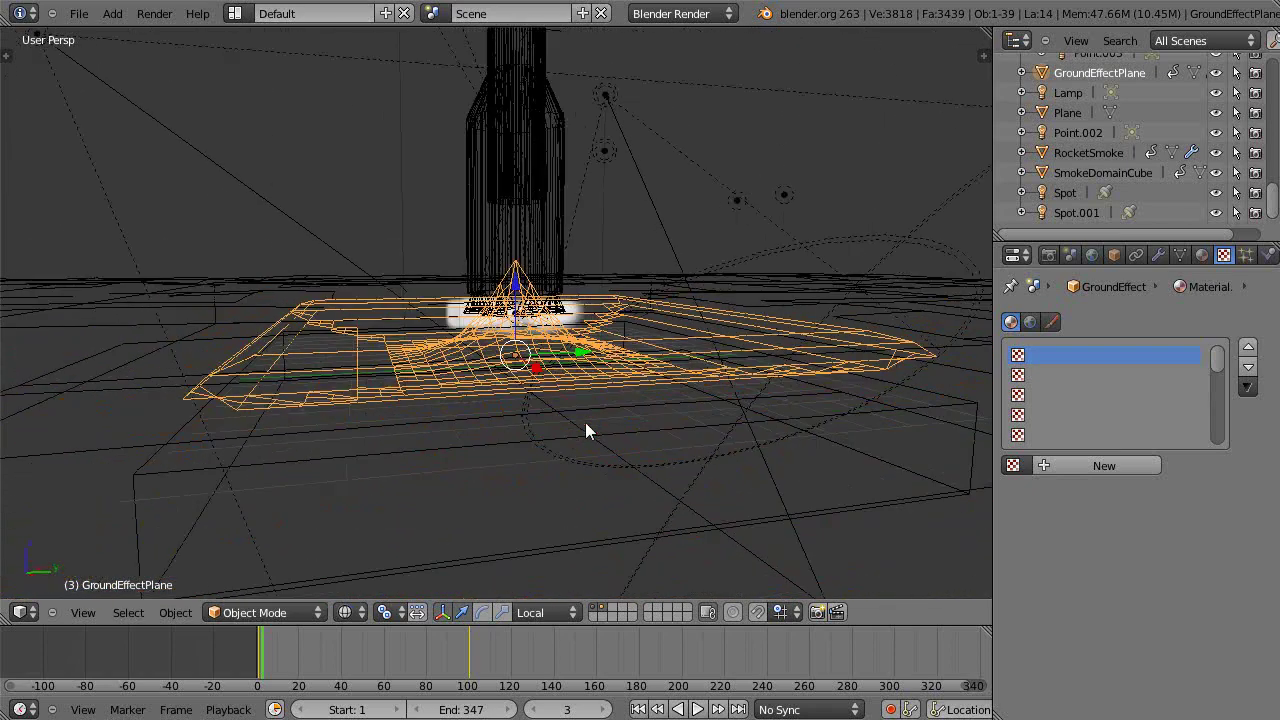
middle_click_drag(578, 383, 474, 415)
scroll(515, 268, "up", 4)
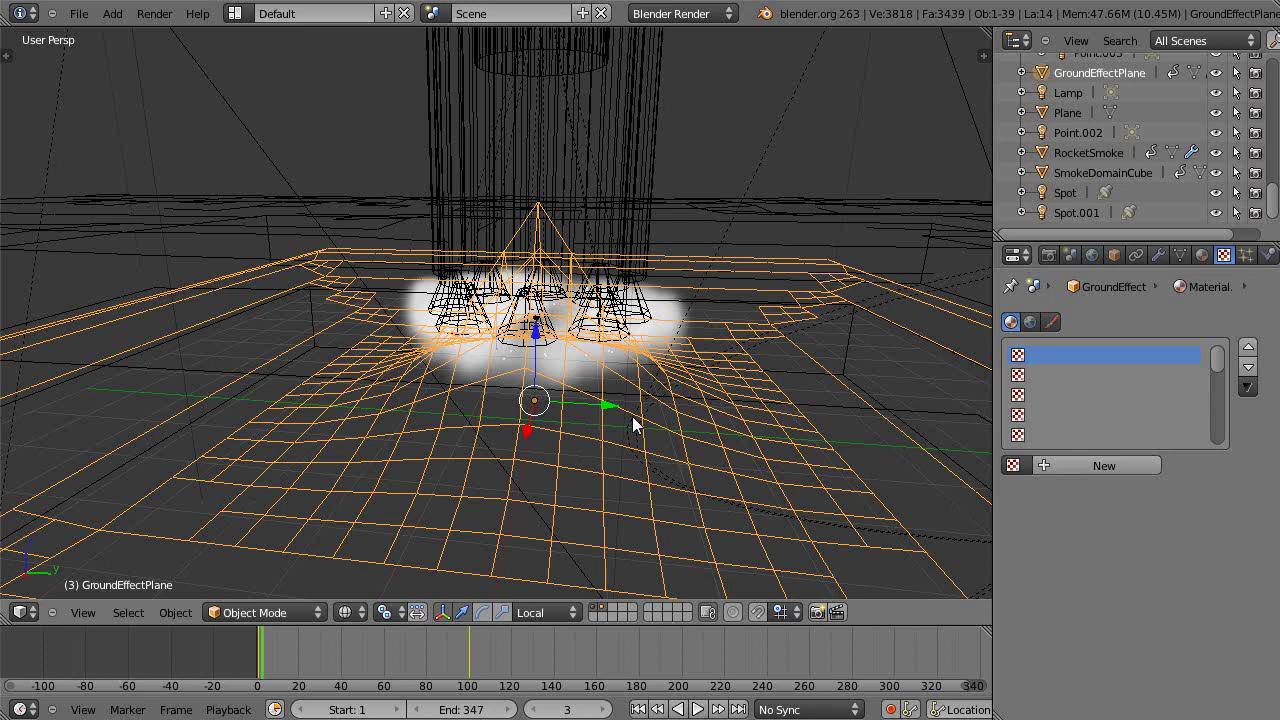
Compare GroundEffectPlane's raised centre under the nozzles with its curved outer edges, close up, from farther away and from ground level.
scroll(680, 459, "down", 5)
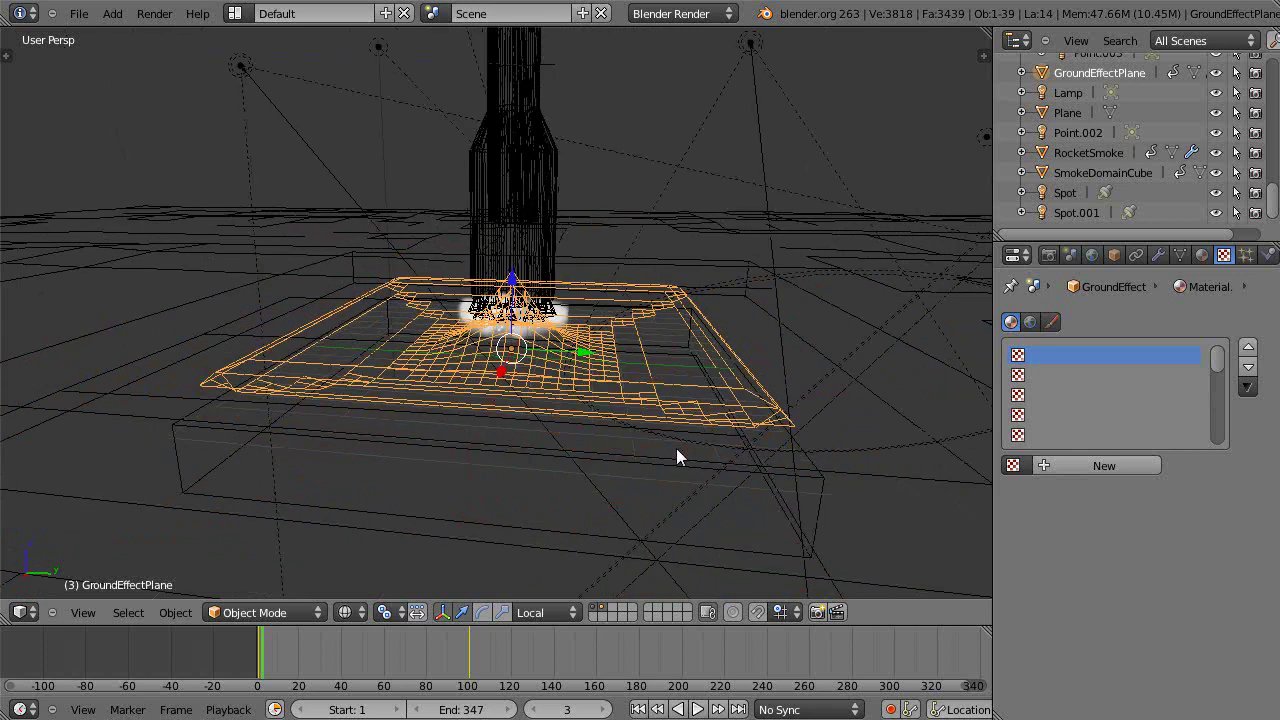
scroll(645, 433, "up", 4)
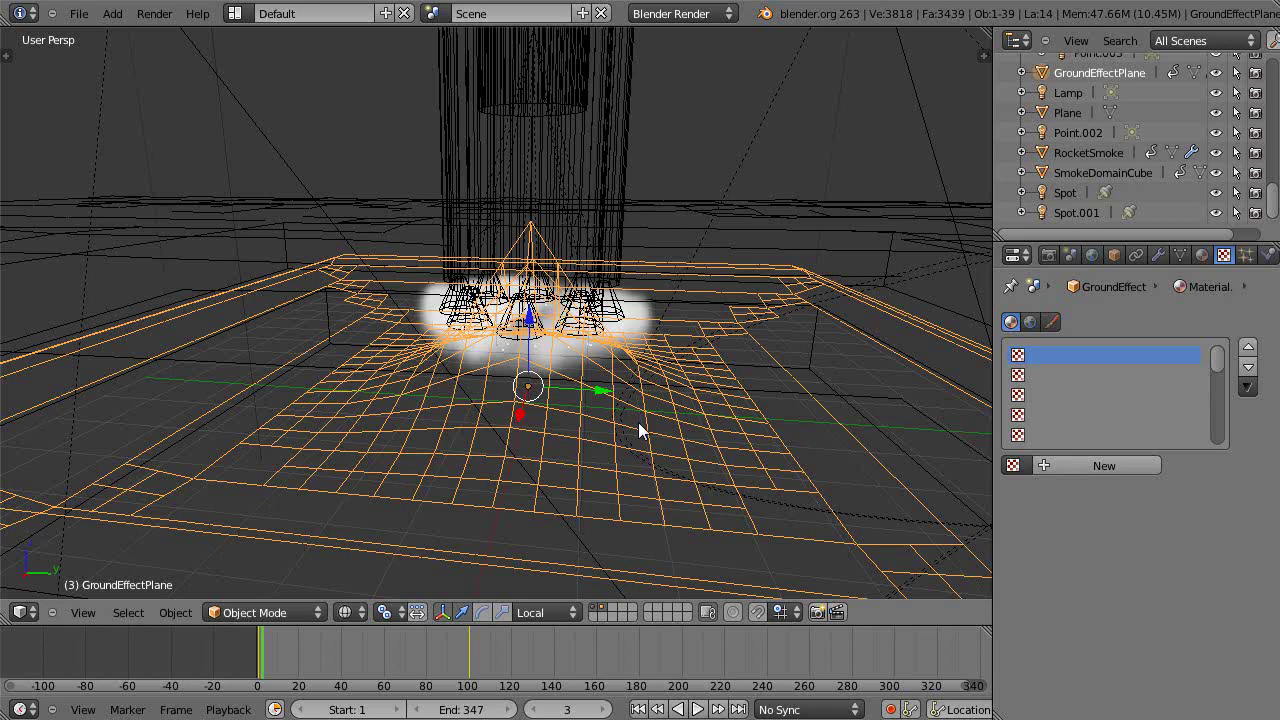
scroll(638, 422, "down", 2)
scroll(637, 417, "up", 3)
scroll(638, 425, "down", 3)
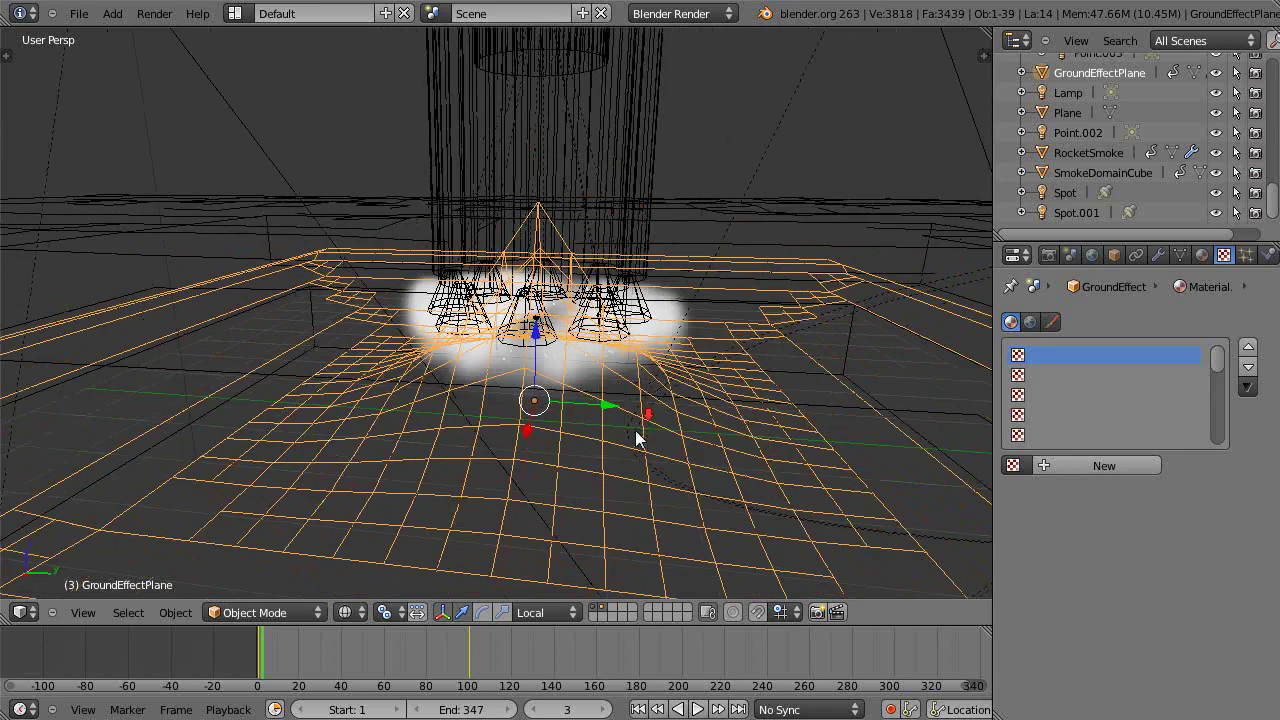
scroll(640, 434, "up", 2)
middle_click_drag(647, 444, 563, 443)
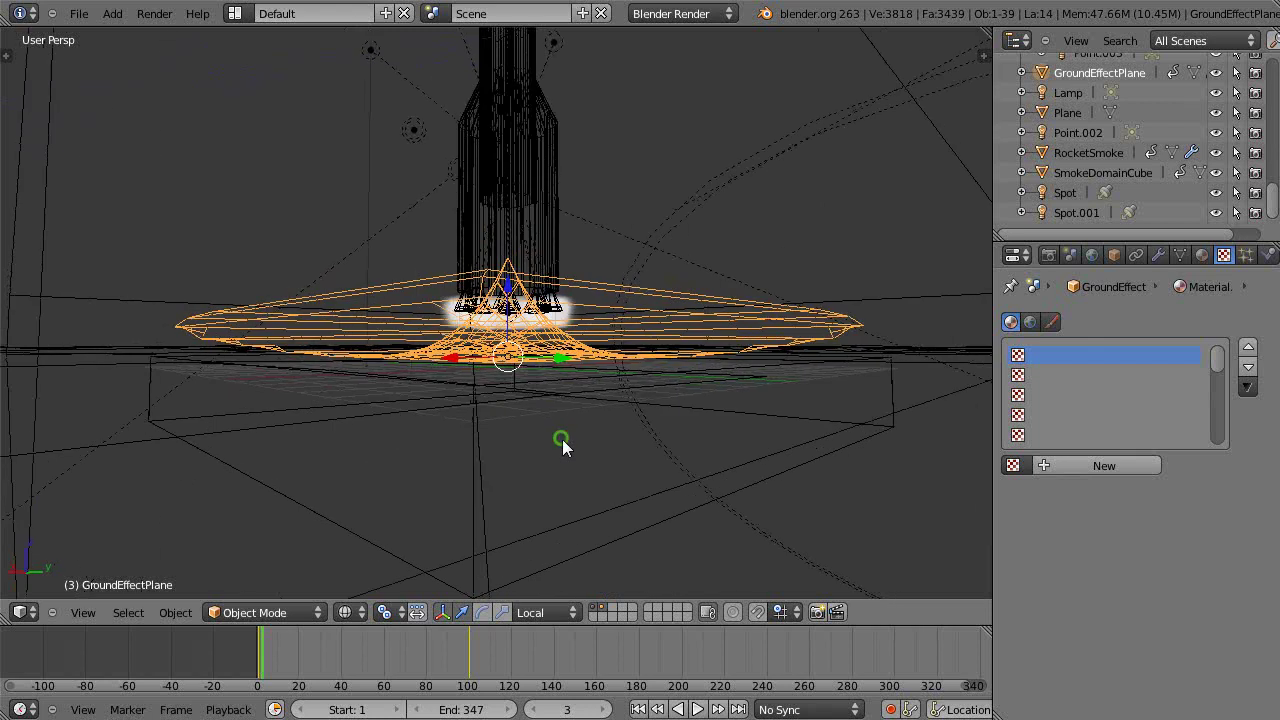
mouse_move(588, 390)
middle_mouse_down()
mouse_move(571, 386)
mouse_move(592, 384)
mouse_move(594, 400)
mouse_move(576, 405)
mouse_move(591, 409)
mouse_move(597, 394)
mouse_move(571, 397)
middle_mouse_up()
scroll(610, 380, "down", 2)
scroll(621, 377, "up", 2)
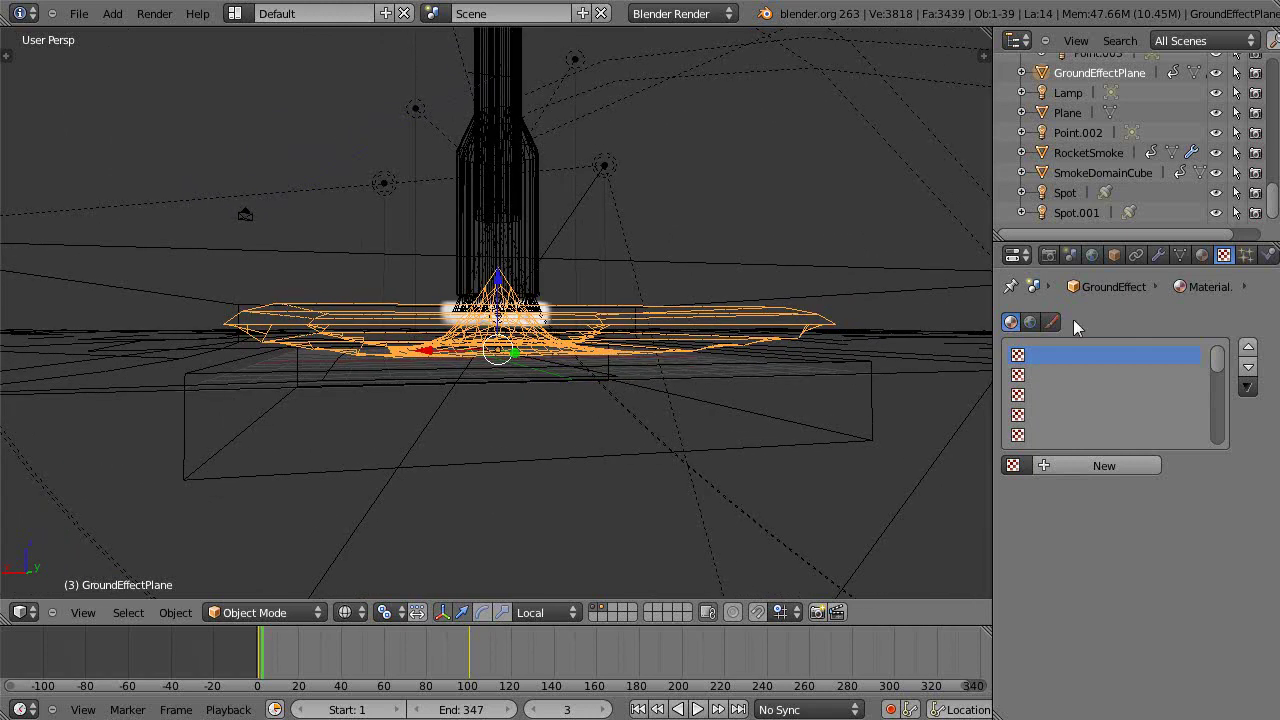
Open GroundEffectPlane's physics settings and examine its Collision options together with the plane's profile from above and ground level.
left_click(1270, 255)
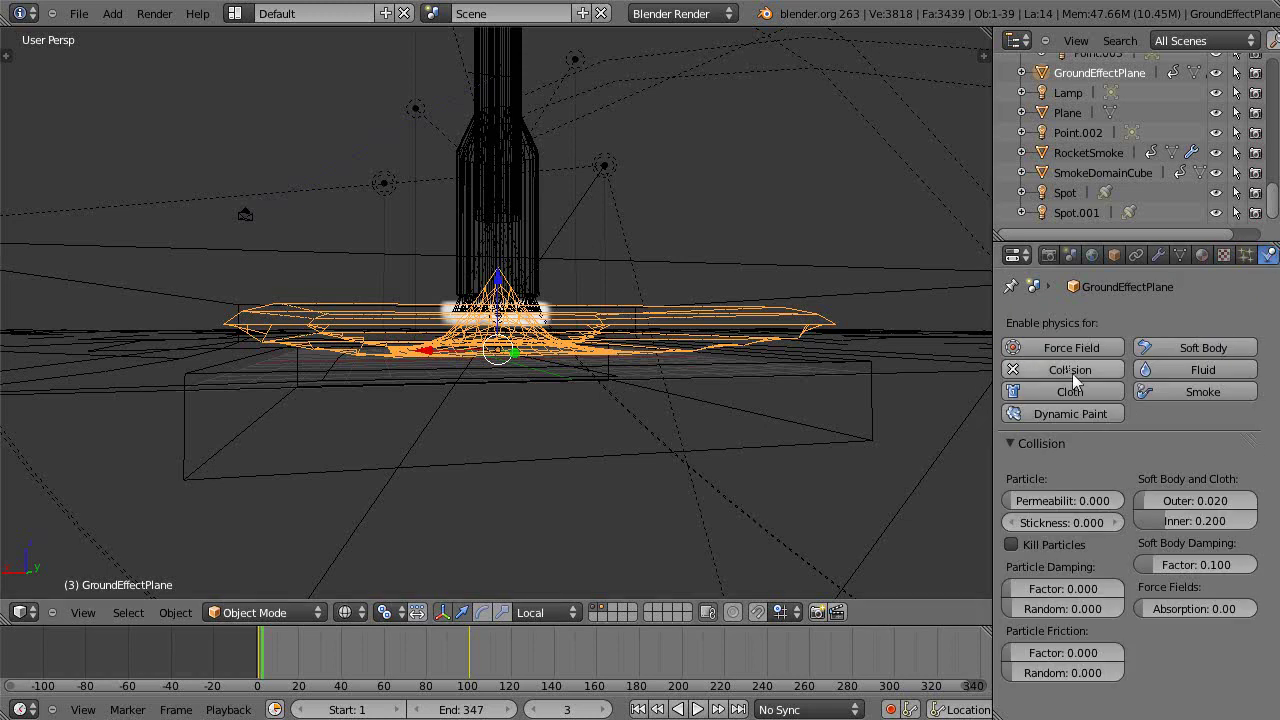
middle_click_drag(497, 360, 496, 393)
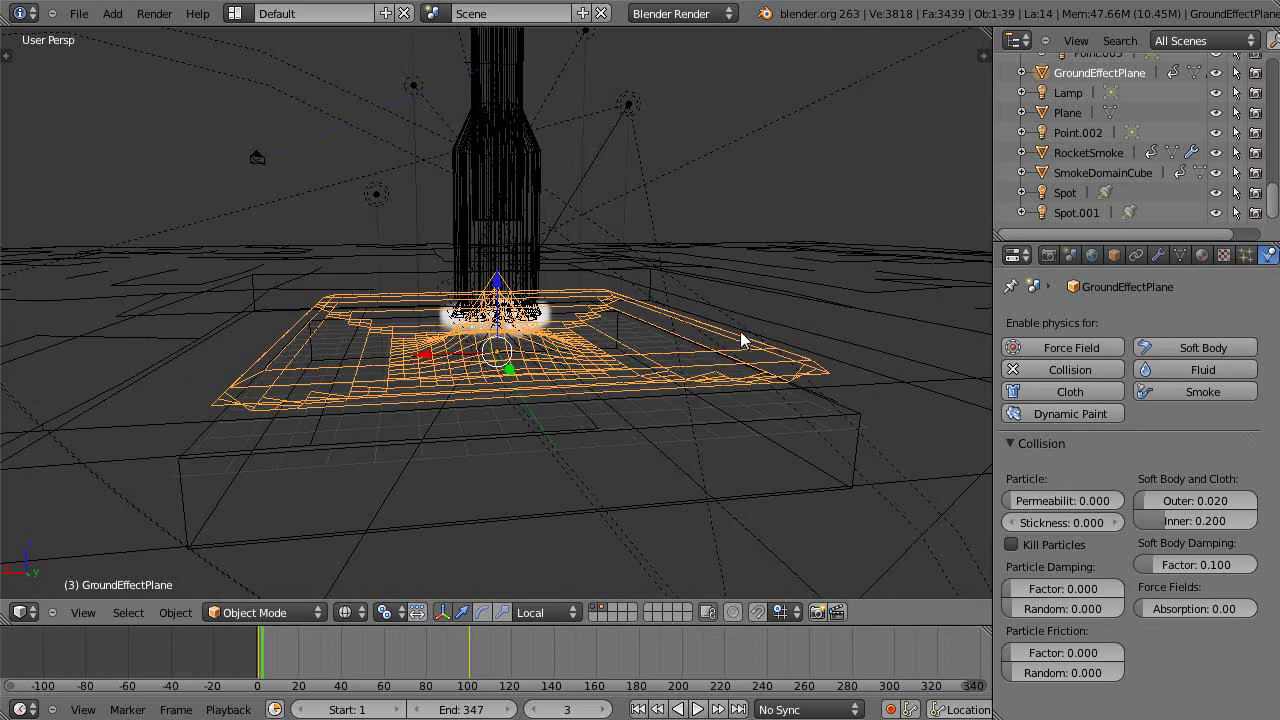
middle_click_drag(555, 402, 552, 384)
middle_click_drag(497, 323, 516, 390)
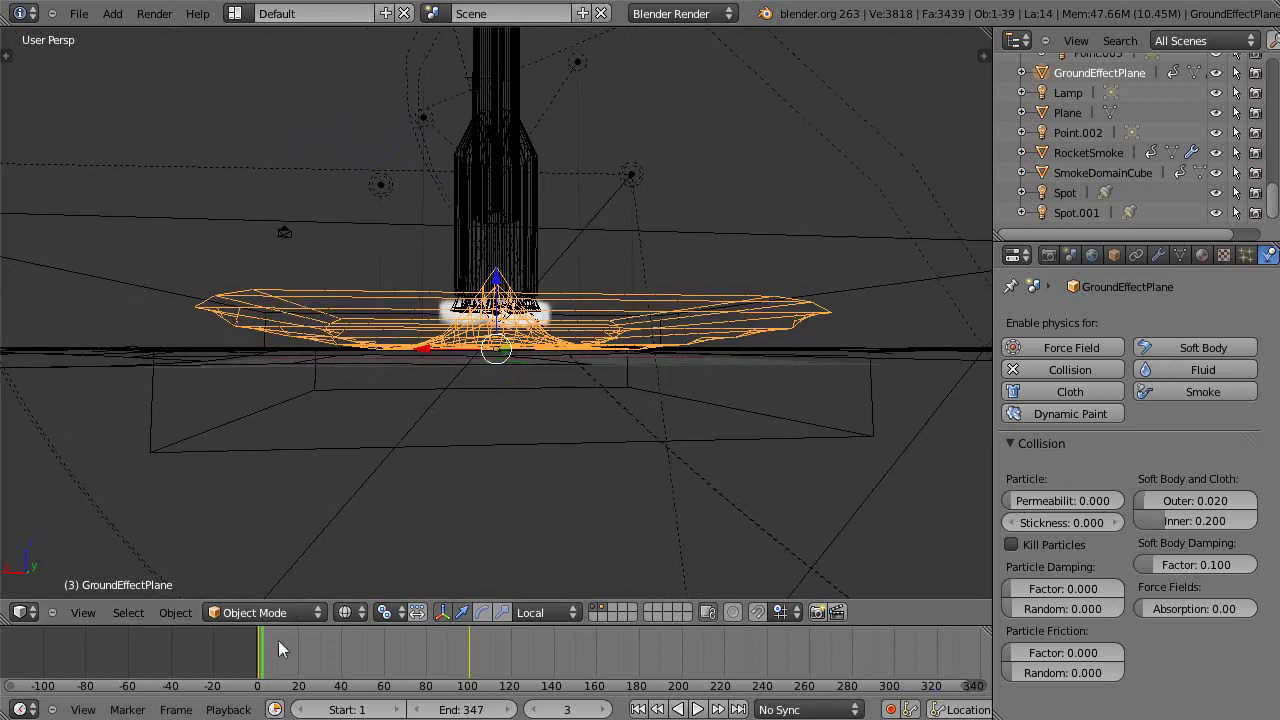
Play the launch animation and watch the exhaust particles and smoke meet GroundEffectPlane from ground level.
key("alt+a")
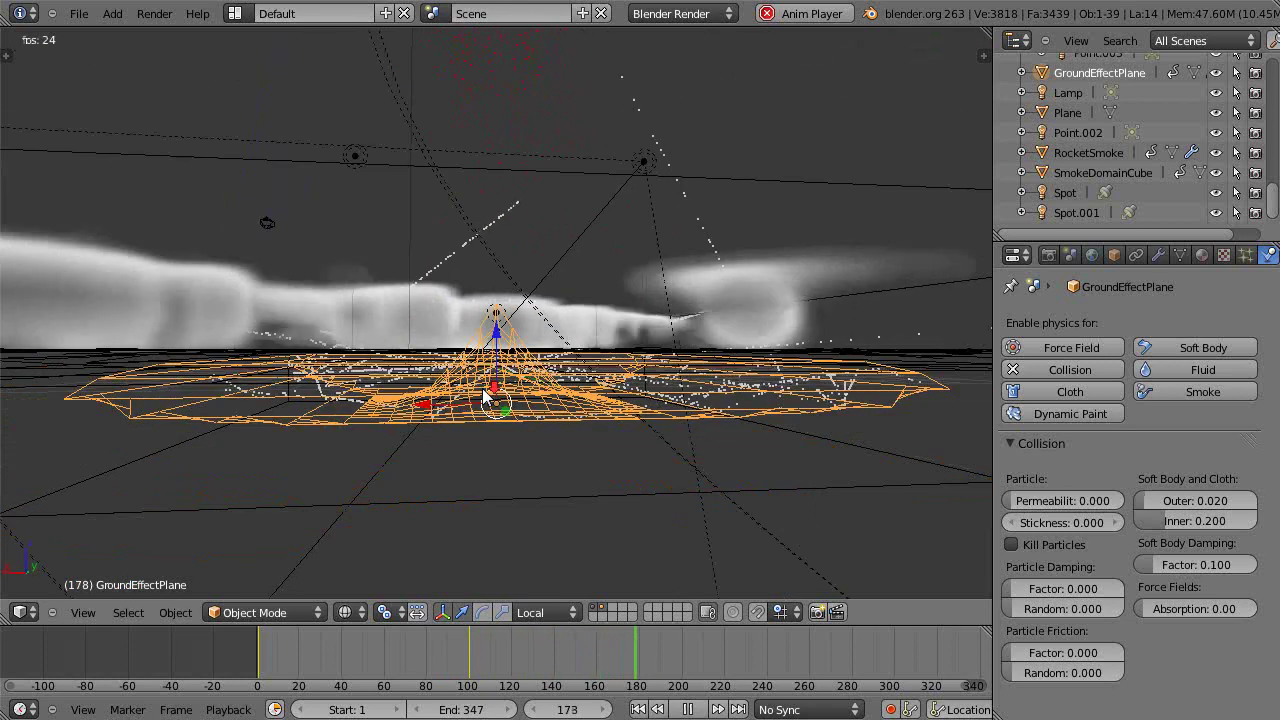
key("shift+Left")
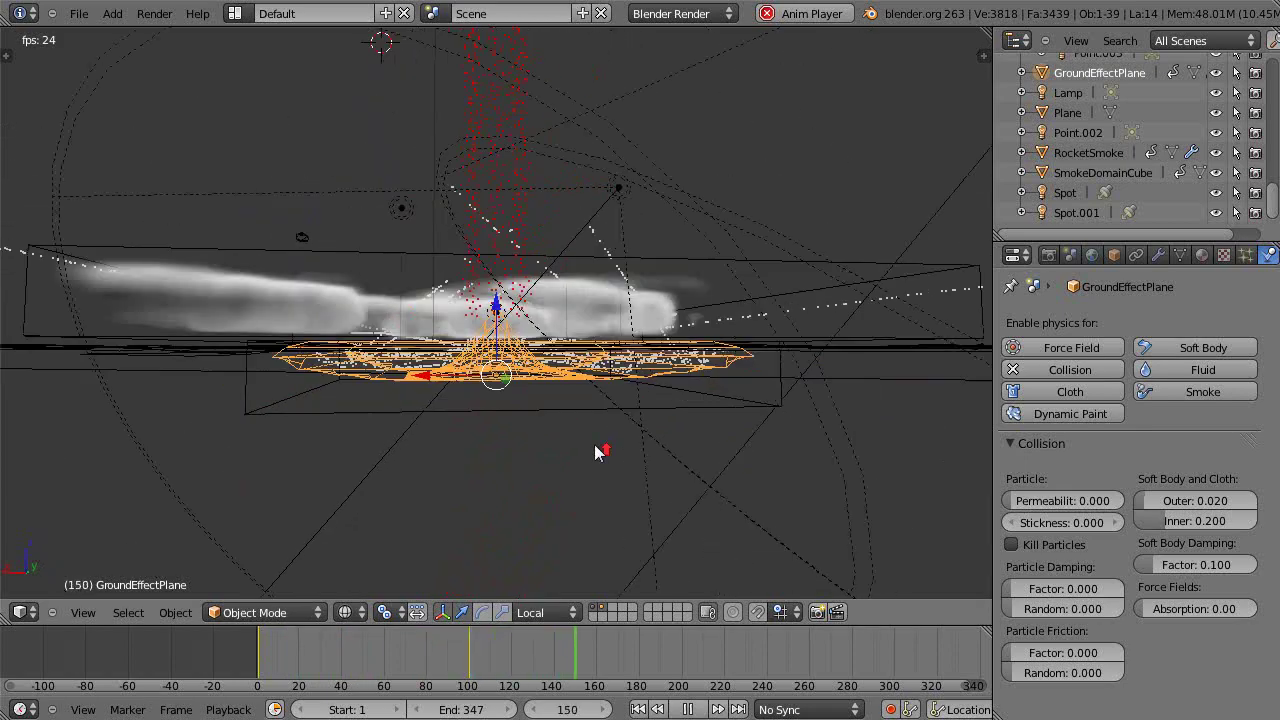
scroll(600, 449, "up", 3)
scroll(594, 447, "down", 4)
Watch the smoke and particles spread outward over GroundEffectPlane from raised viewpoints, and stop the playback.
middle_click_drag(595, 444, 673, 501)
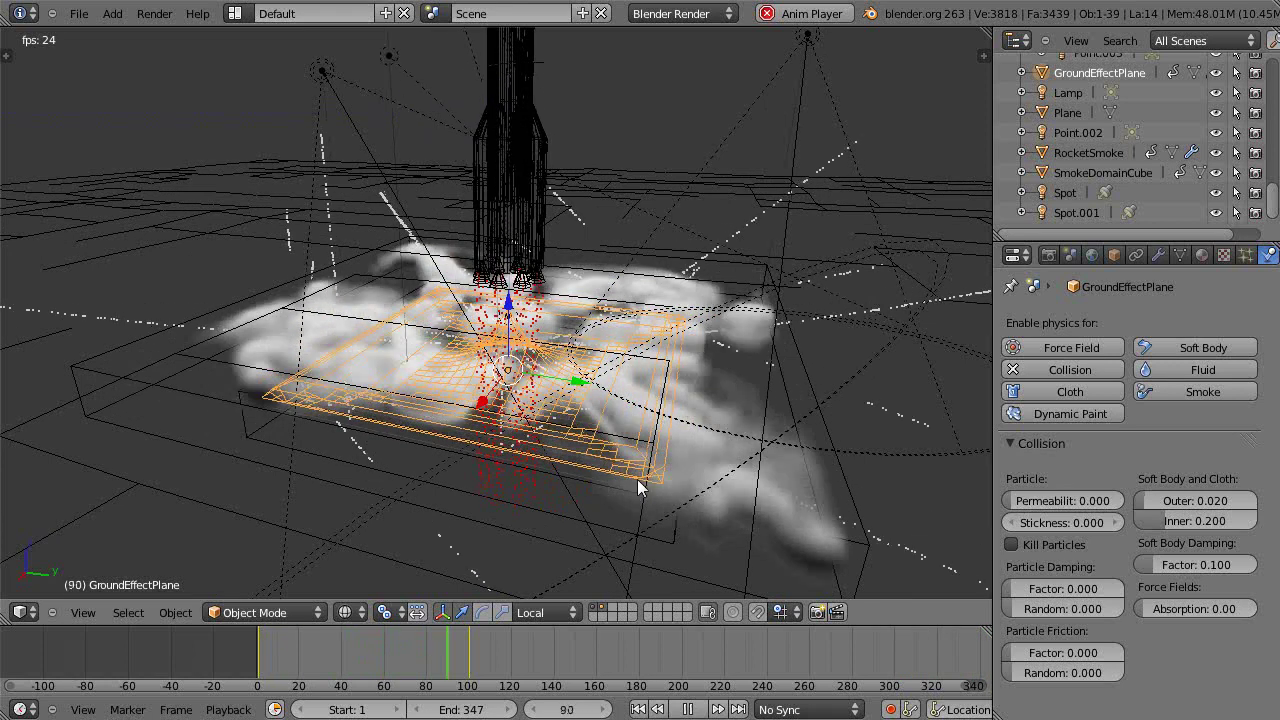
scroll(646, 483, "down", 3)
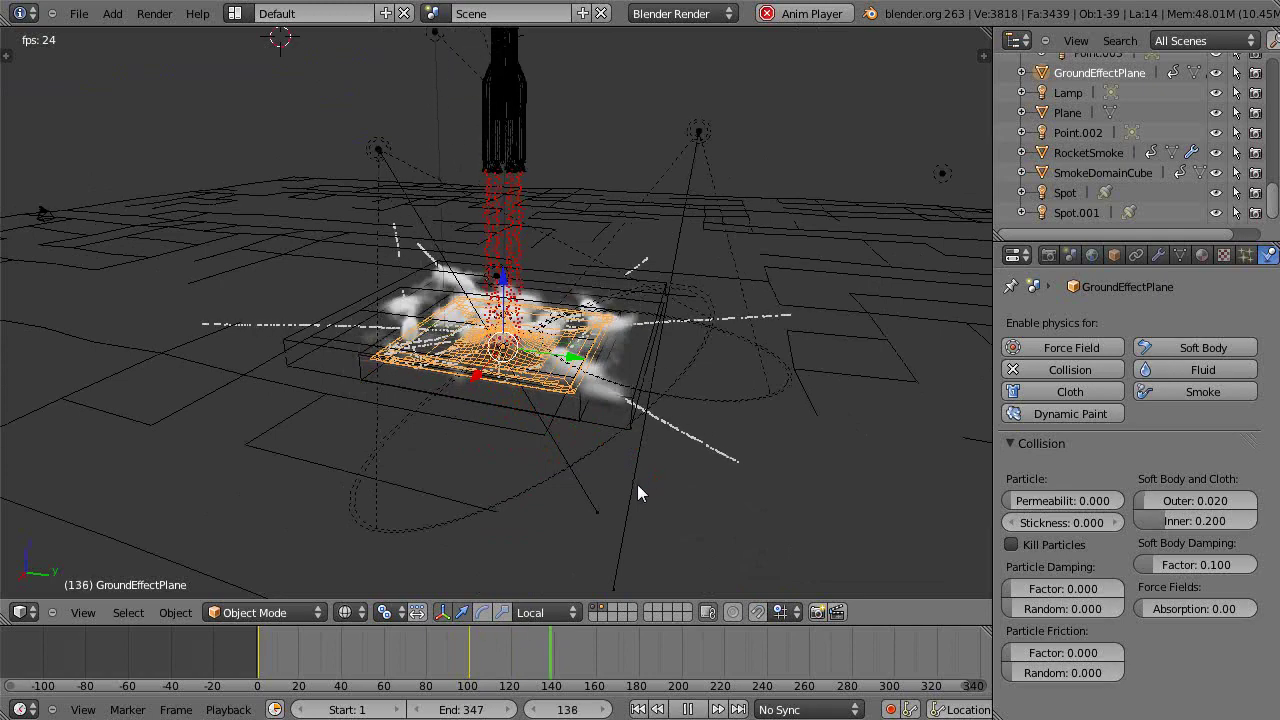
middle_click_drag(637, 484, 509, 423)
scroll(480, 474, "up", 5)
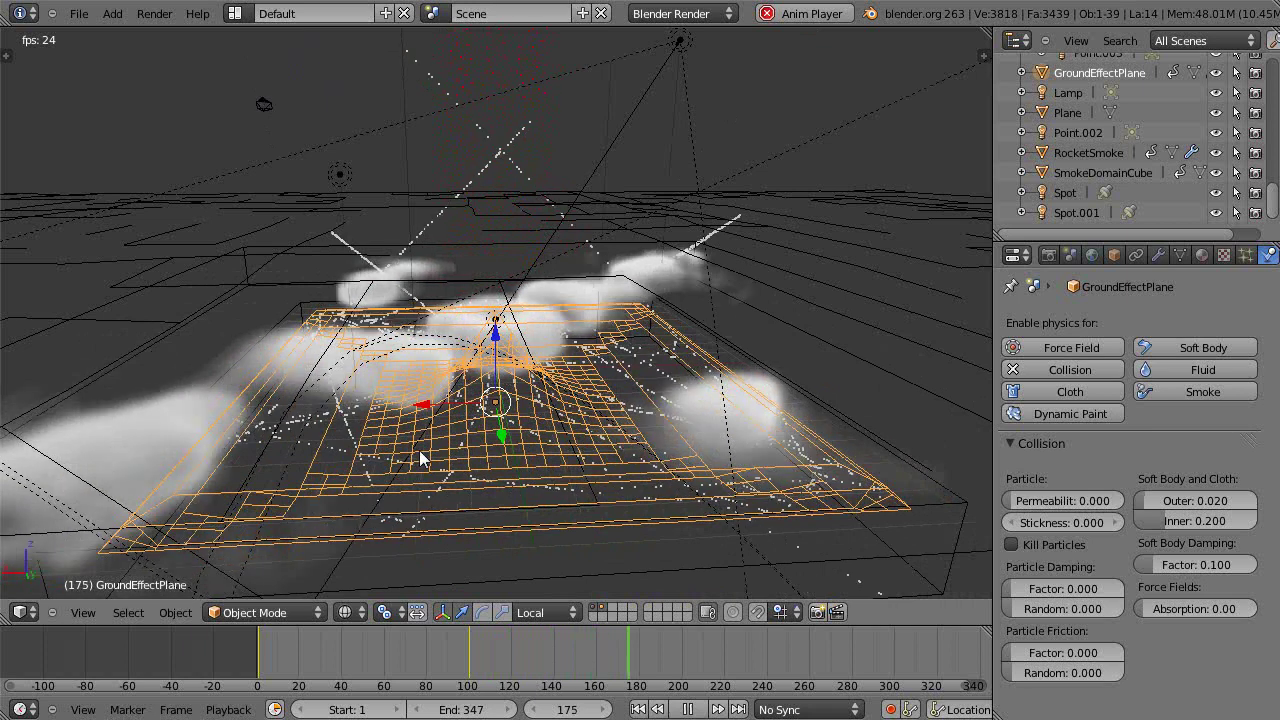
scroll(401, 484, "down", 3)
middle_click_drag(402, 478, 451, 476)
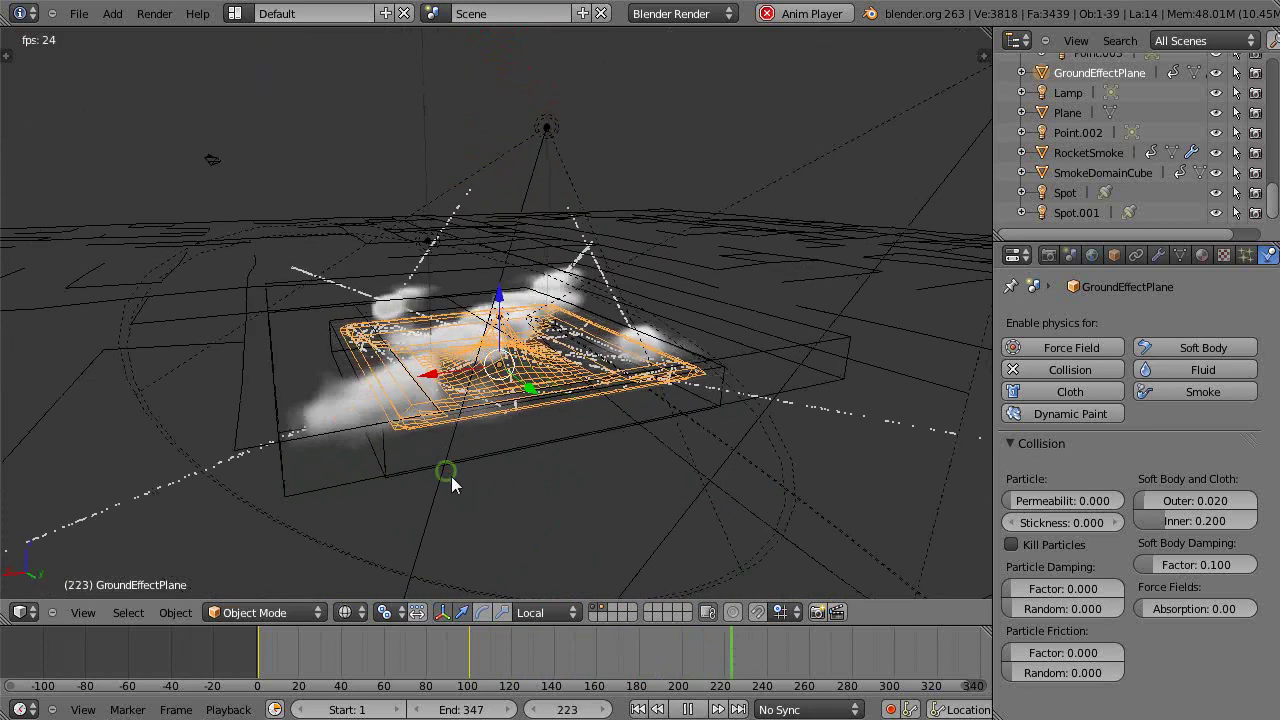
key("Escape")
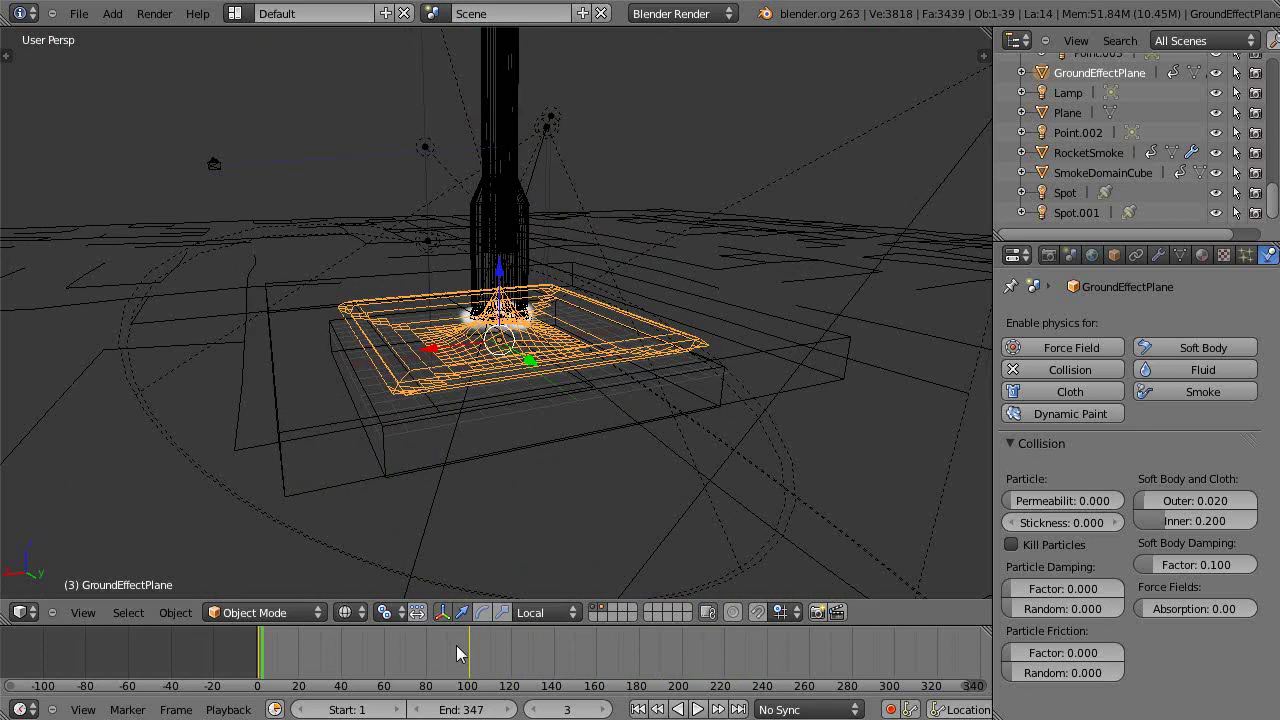
Render the current frame, move the timeline to frame 24, render that frame and return to the 3D view.
key("F12")
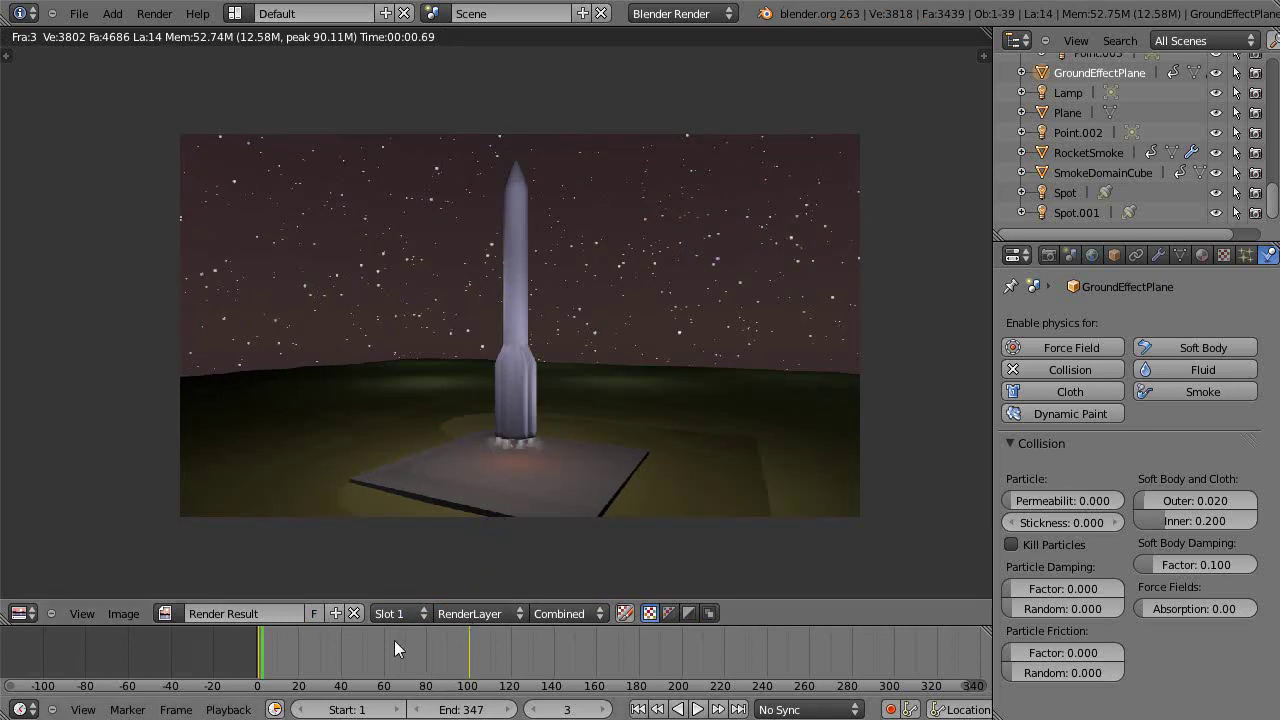
left_click(308, 645)
key("F12")
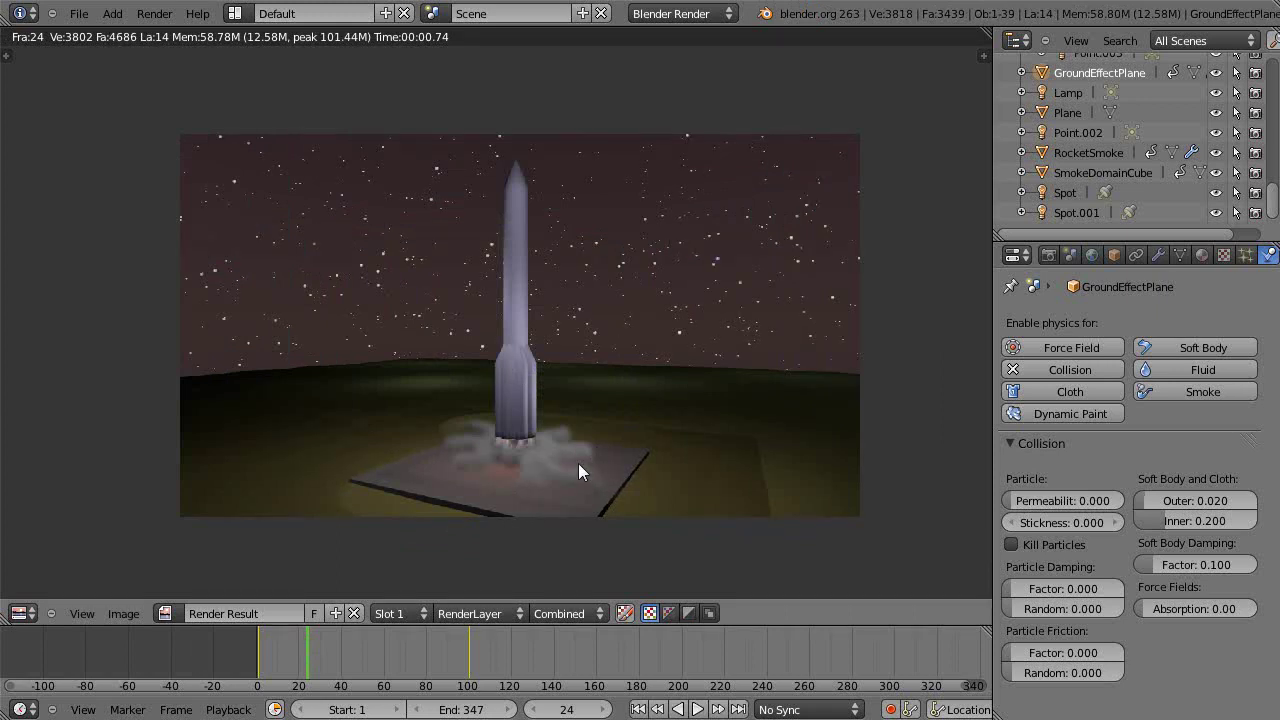
key("Escape")
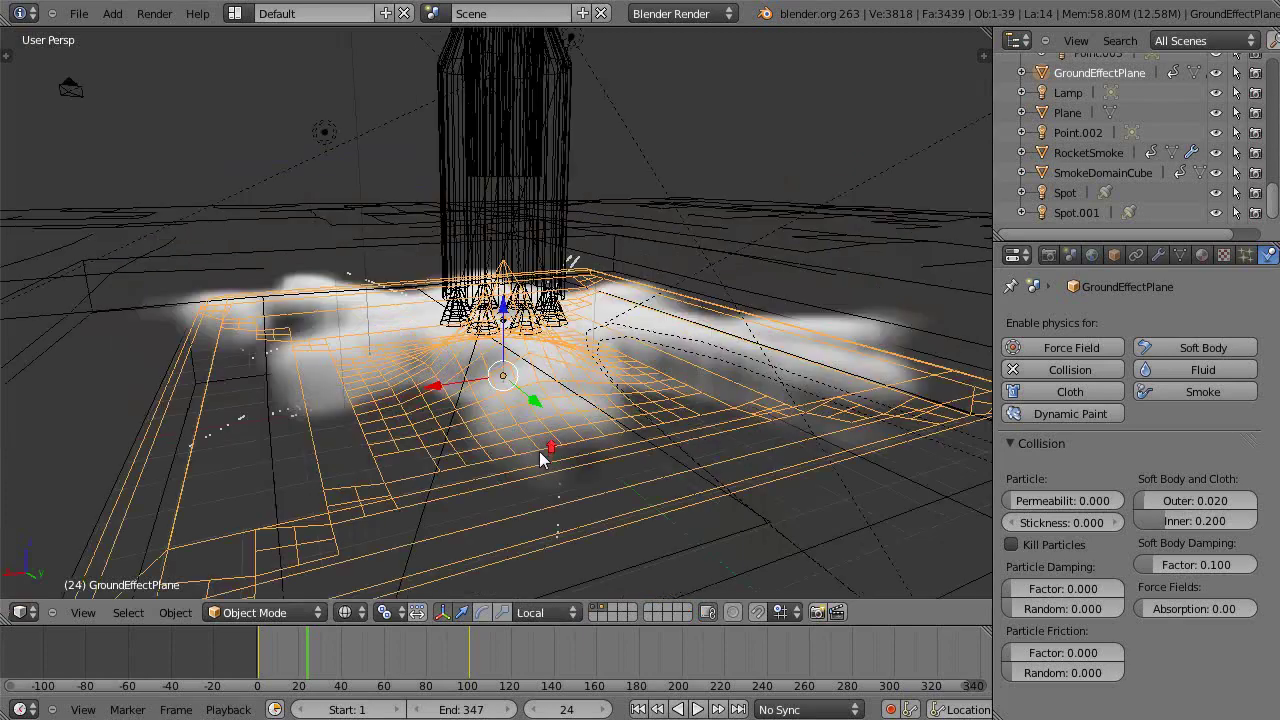
Examine the smoke around the rocket's base and its domain from several sides and distances, and replay the animation.
scroll(539, 451, "down", 8)
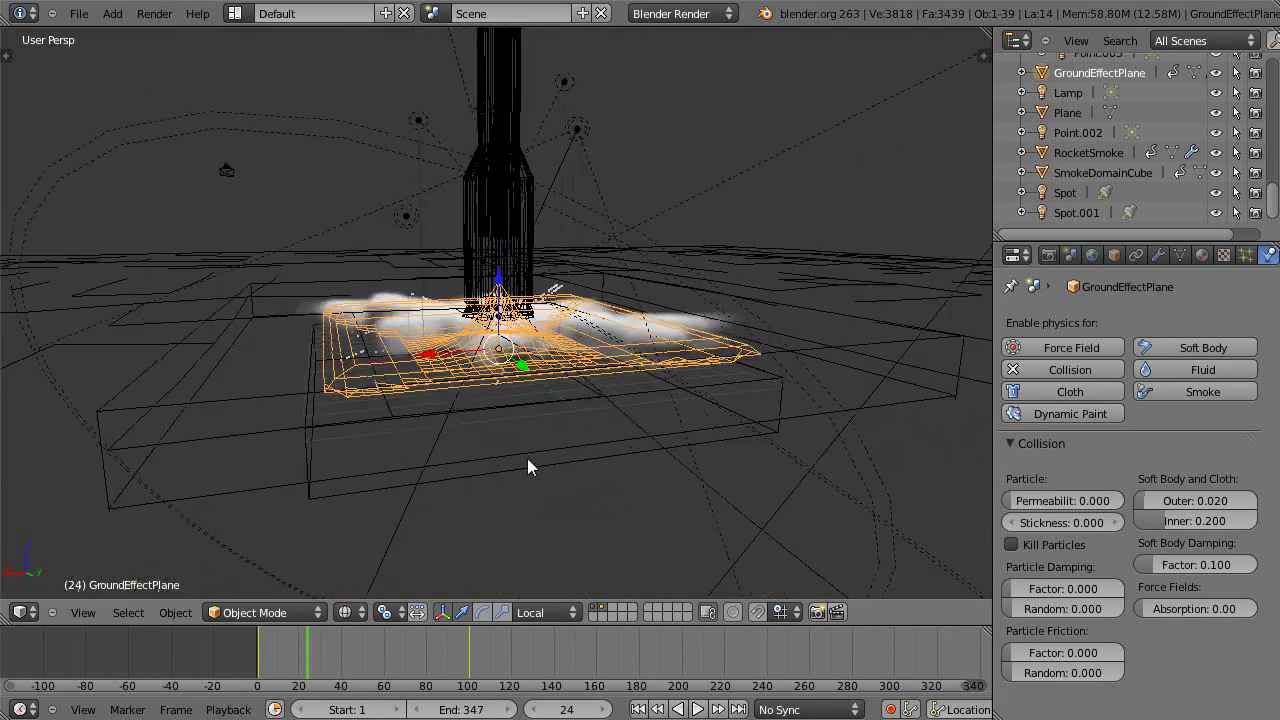
middle_click_drag(527, 458, 417, 454)
middle_click_drag(447, 505, 679, 418)
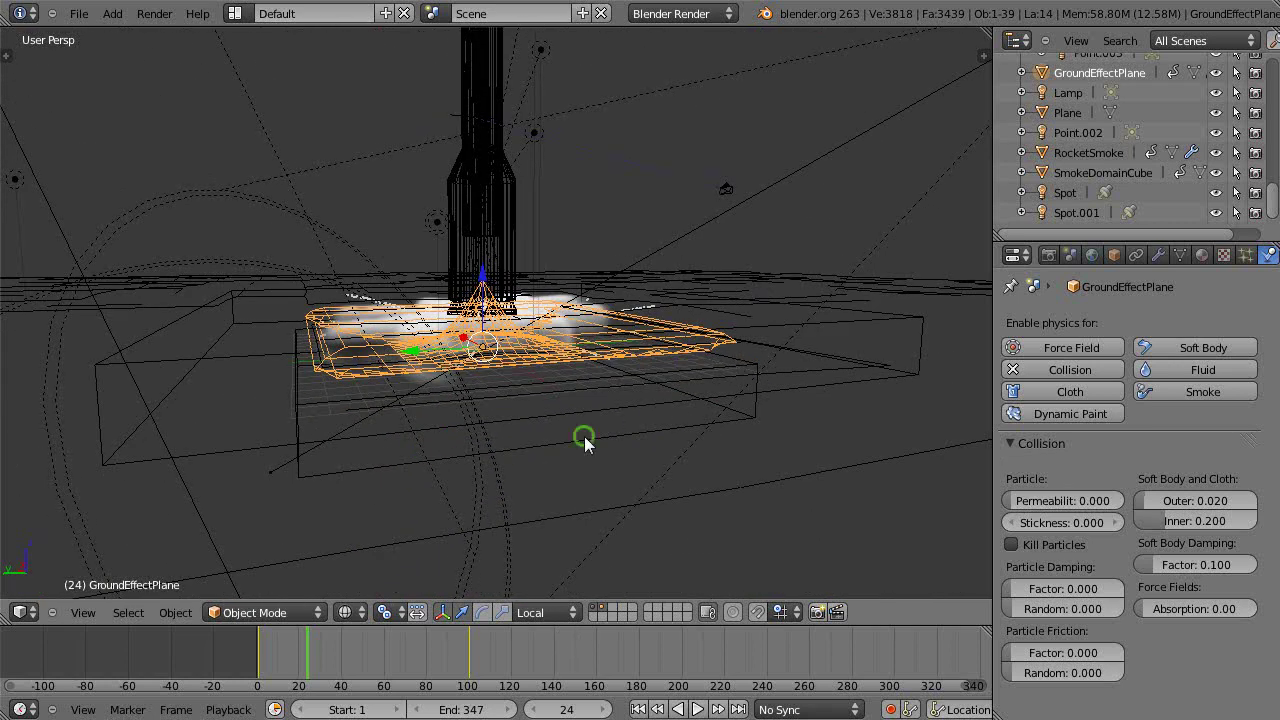
middle_click_drag(585, 438, 551, 442)
scroll(530, 450, "up", 2)
scroll(530, 433, "down", 3)
scroll(551, 442, "down", 3)
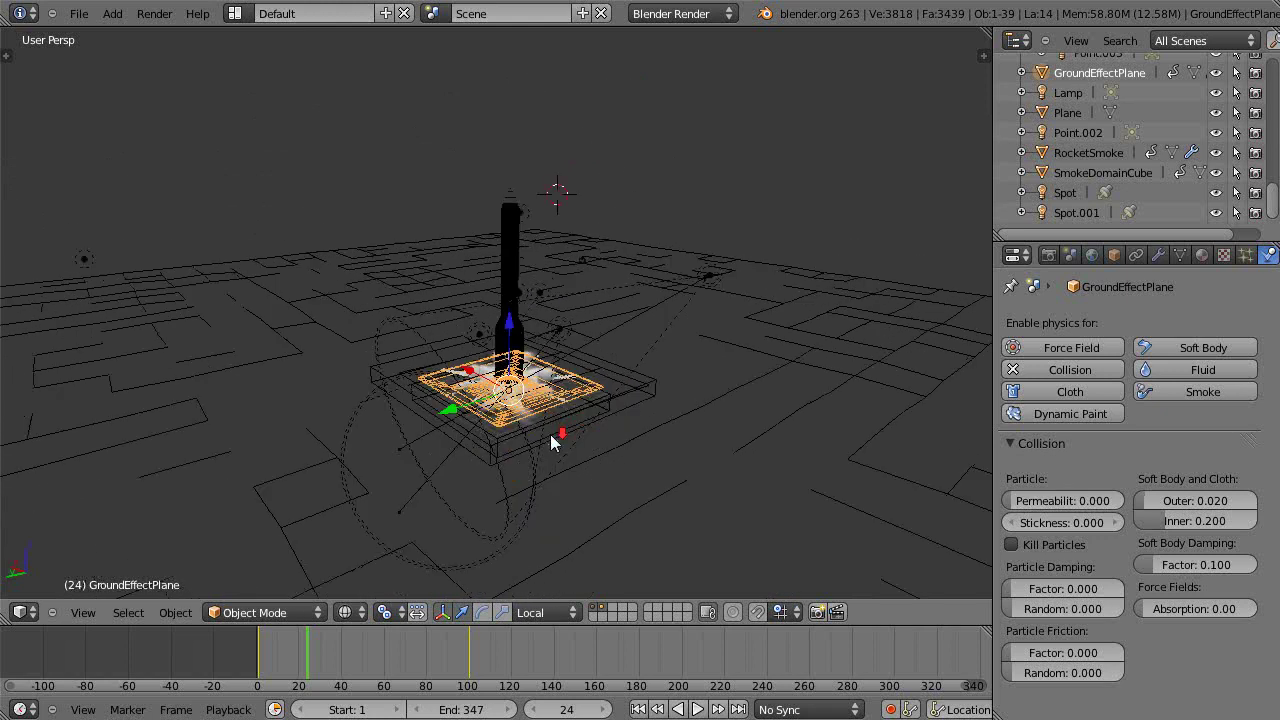
scroll(556, 437, "up", 4)
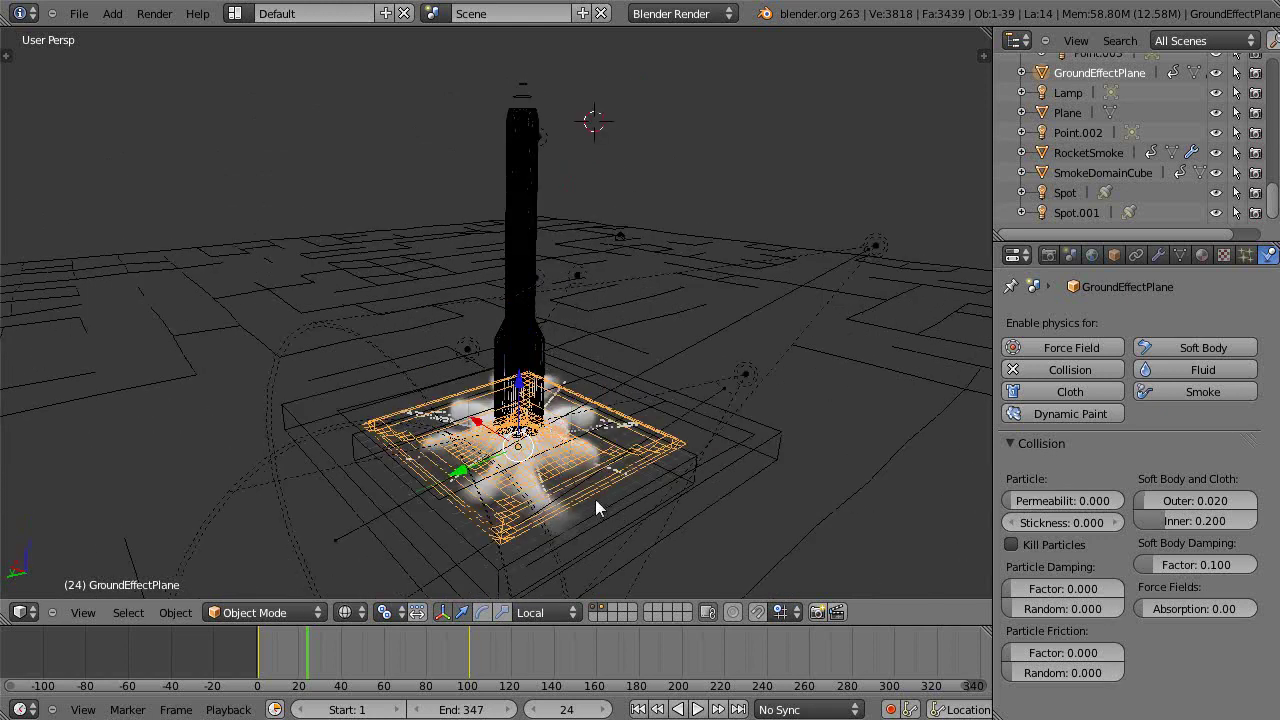
key("alt+a")
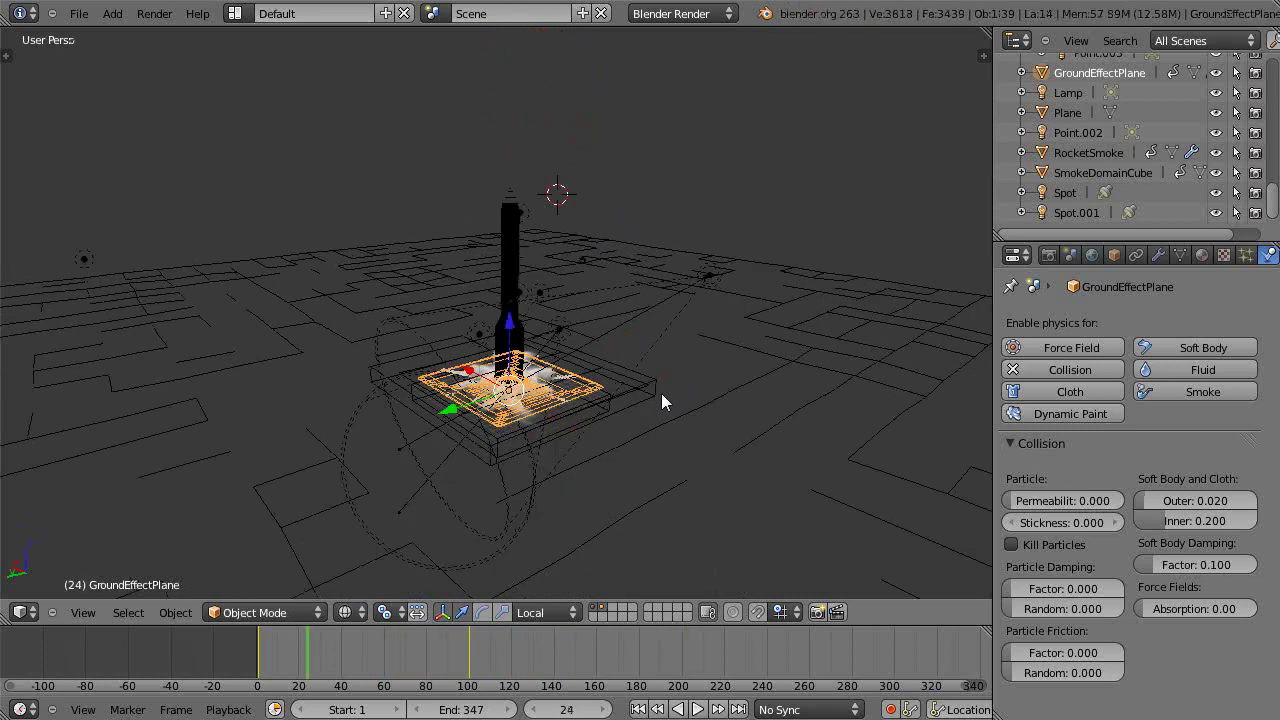
Switch the viewport from wireframe to textured shading and view the lit rocket and launch pad up close.
key("z")
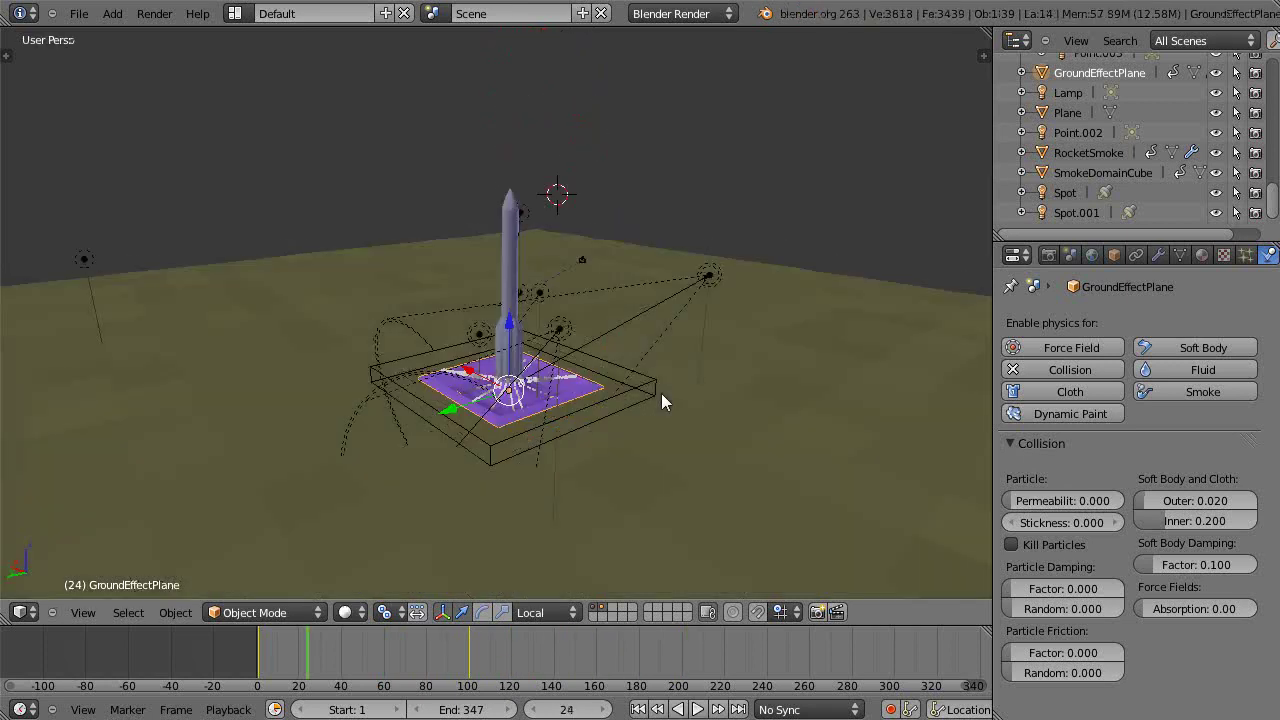
key("alt+z")
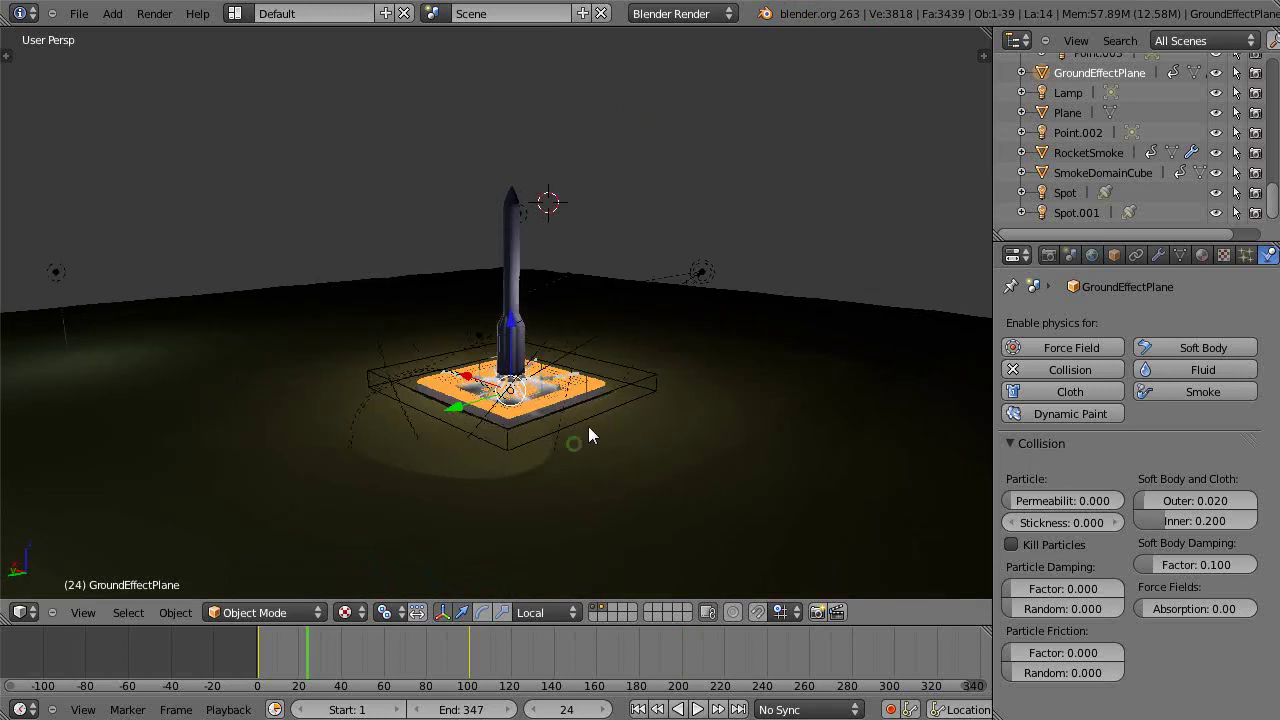
scroll(586, 434, "up", 5)
middle_click_drag(586, 474, 528, 480)
Enter Edit Mode on GroundEffectPlane, toggle the selection of its whole mesh and examine the mesh above the launch pad.
key("Tab")
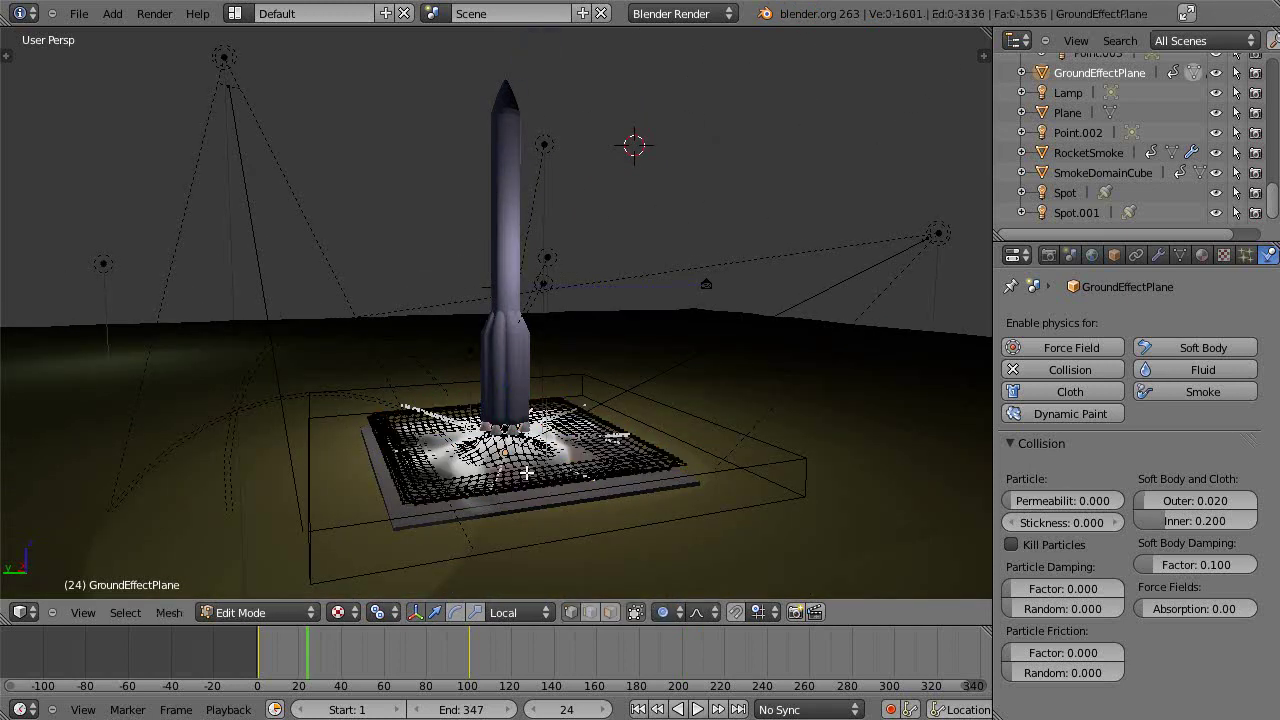
key("a")
key("a")
scroll(695, 493, "up", 2)
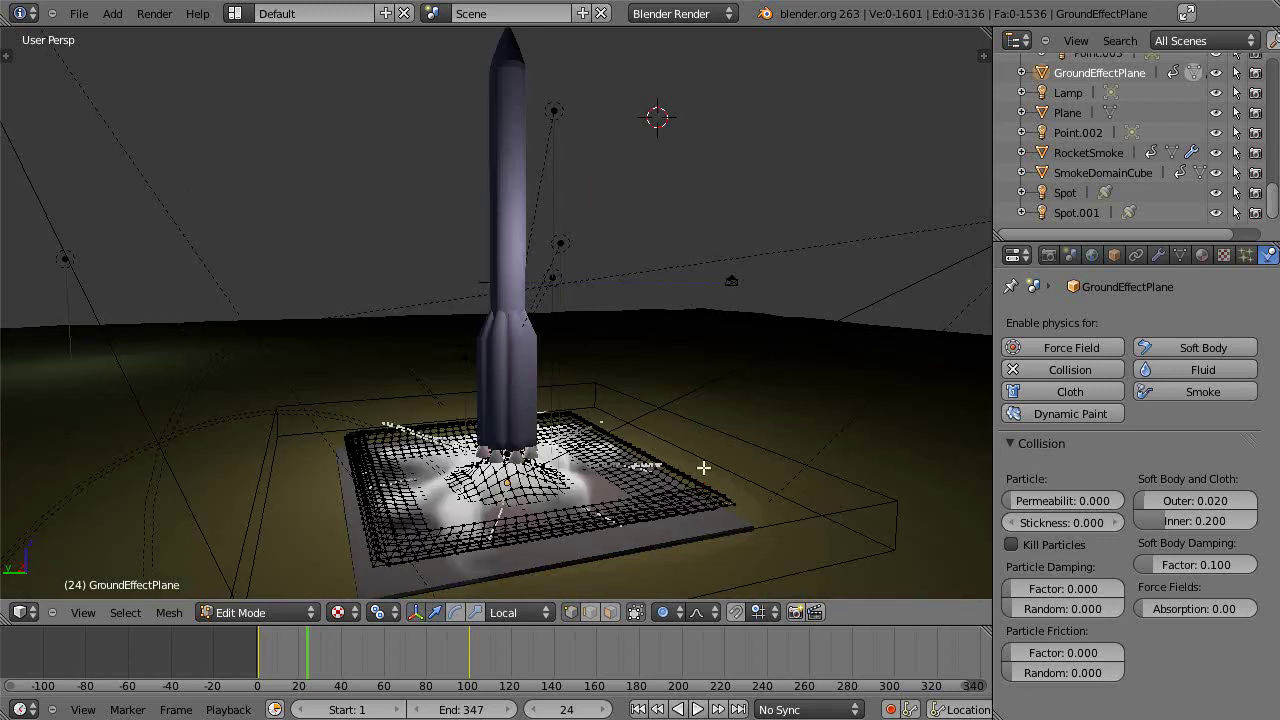